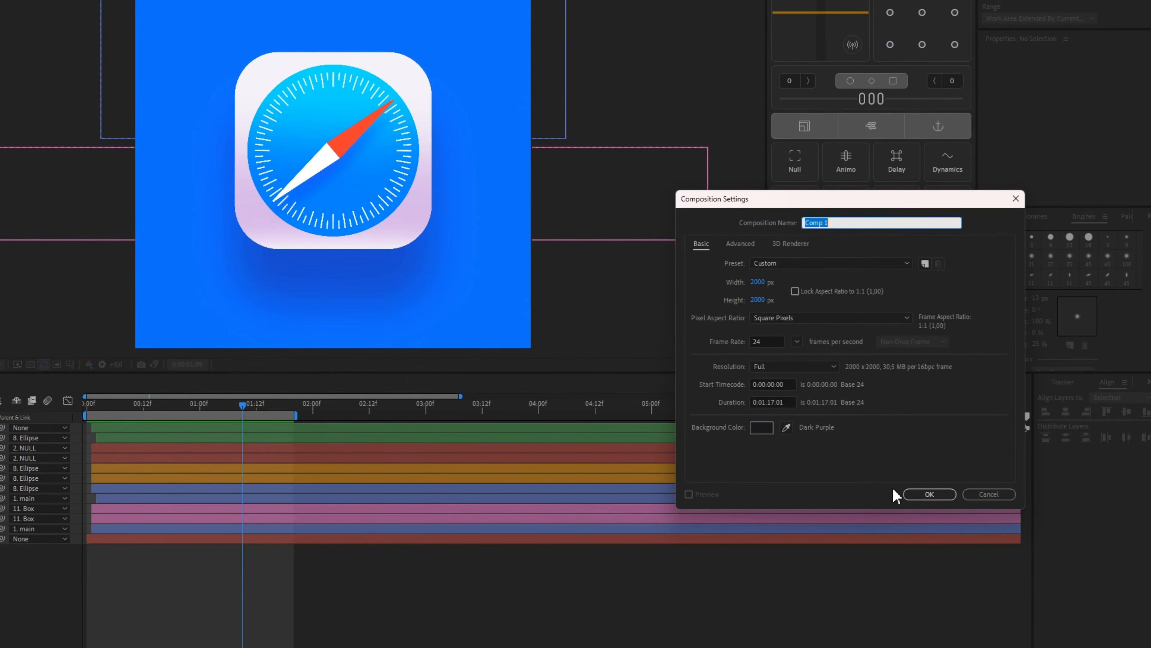
# Step: Create a 2000 x 2000 px composition at 24 fps and add a full-size solid named BG
pyautogui.click(927, 494)
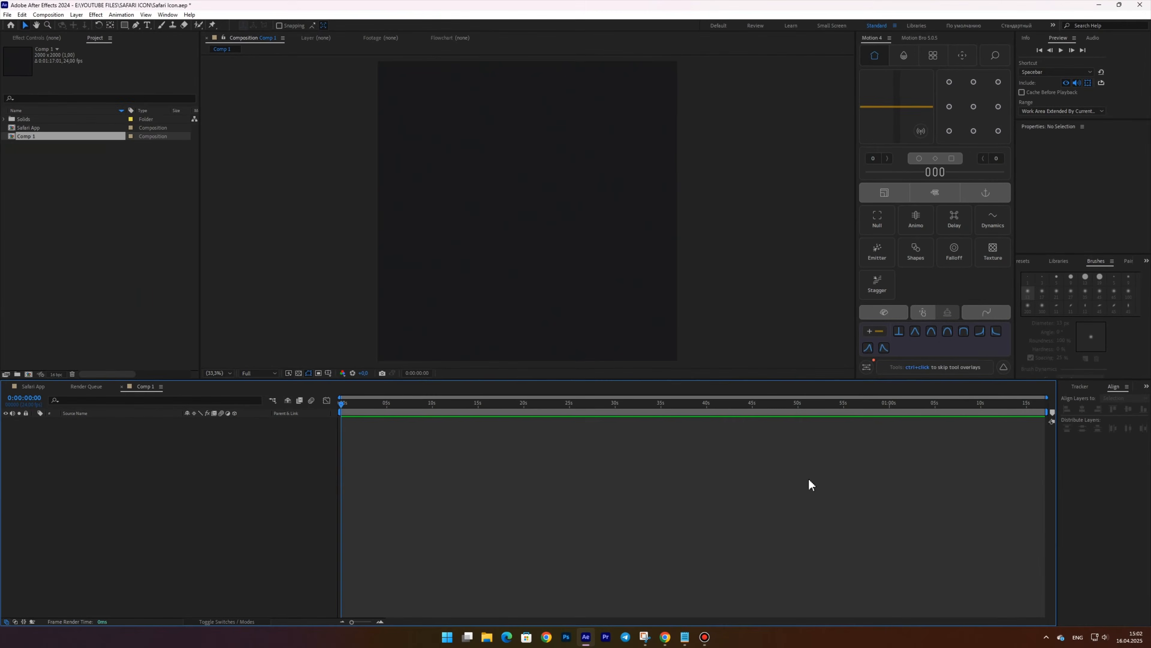
pyautogui.rightClick(192, 443)
pyautogui.moveTo(209, 448)
pyautogui.click(327, 473)
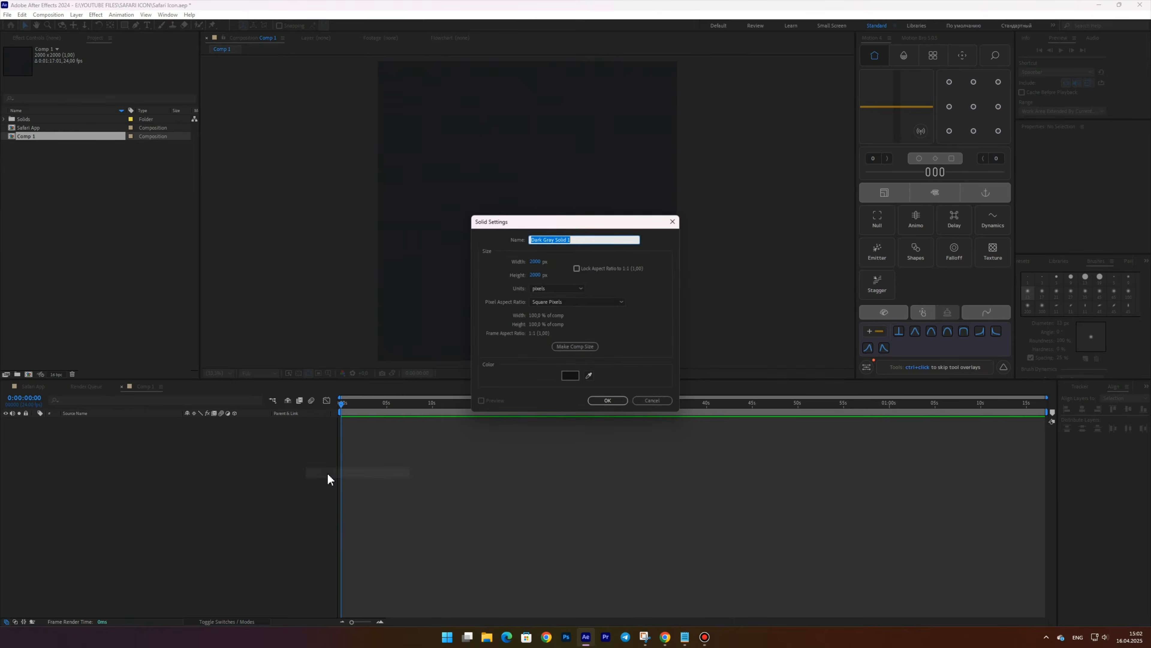
pyautogui.write('BG')
pyautogui.press('Return')
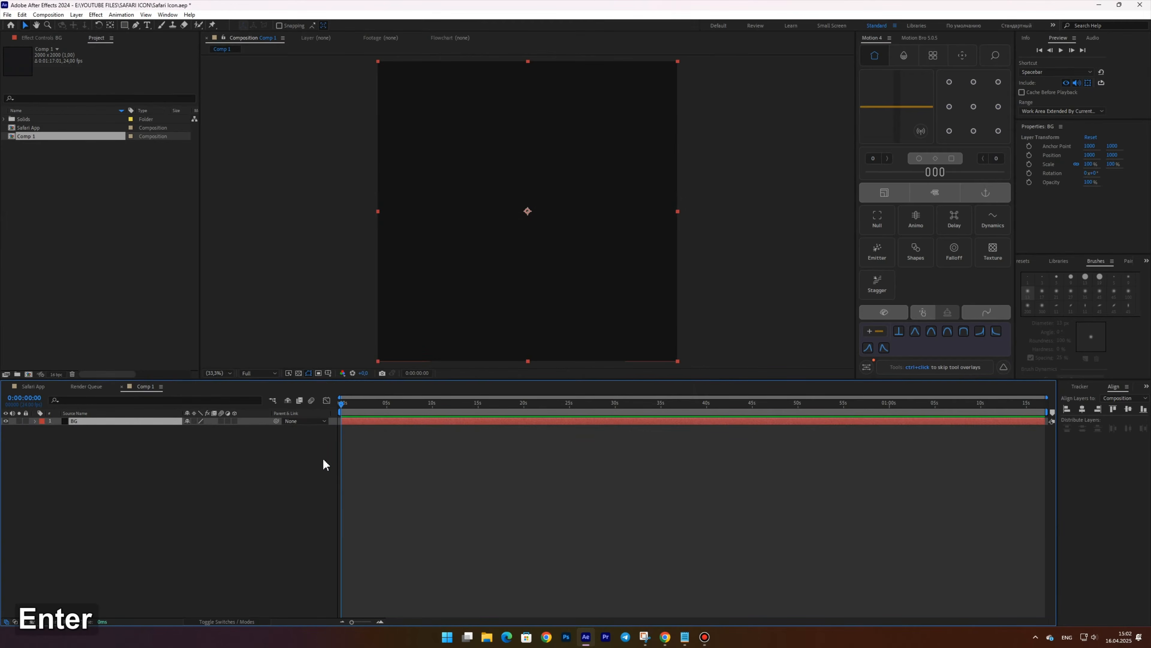
# Step: Apply the Fill effect to the BG solid and set its color to a bright blue
pyautogui.hotkey('ctrl', 'shift', 'space')
pyautogui.write('fil')
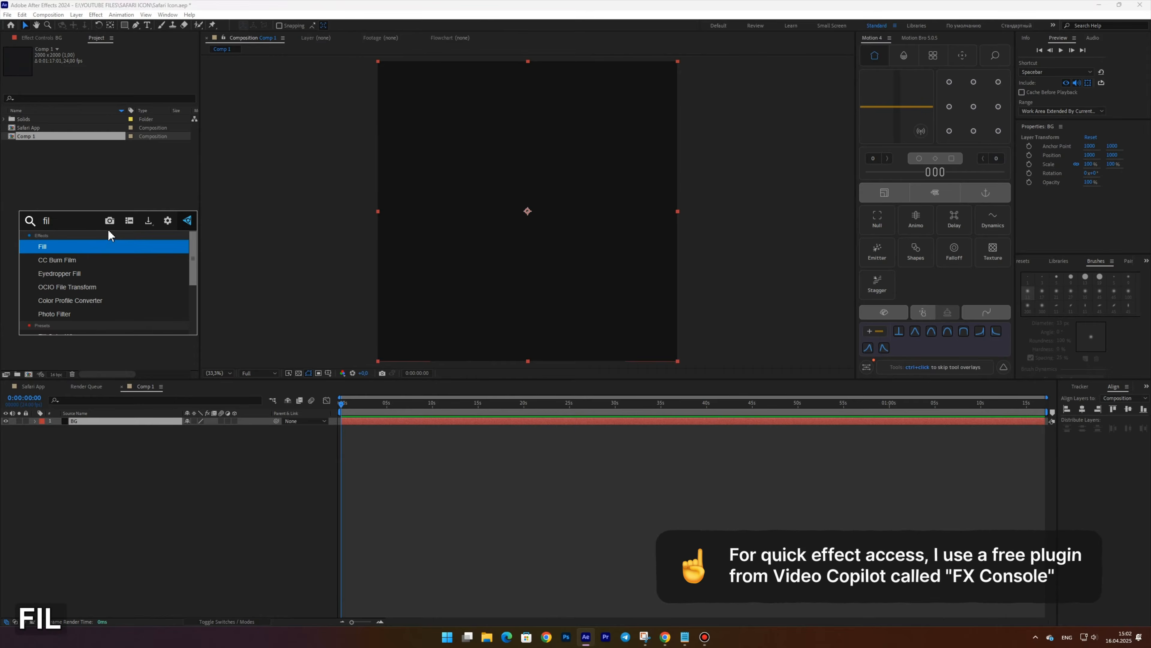
pyautogui.press('Return')
pyautogui.click(112, 80)
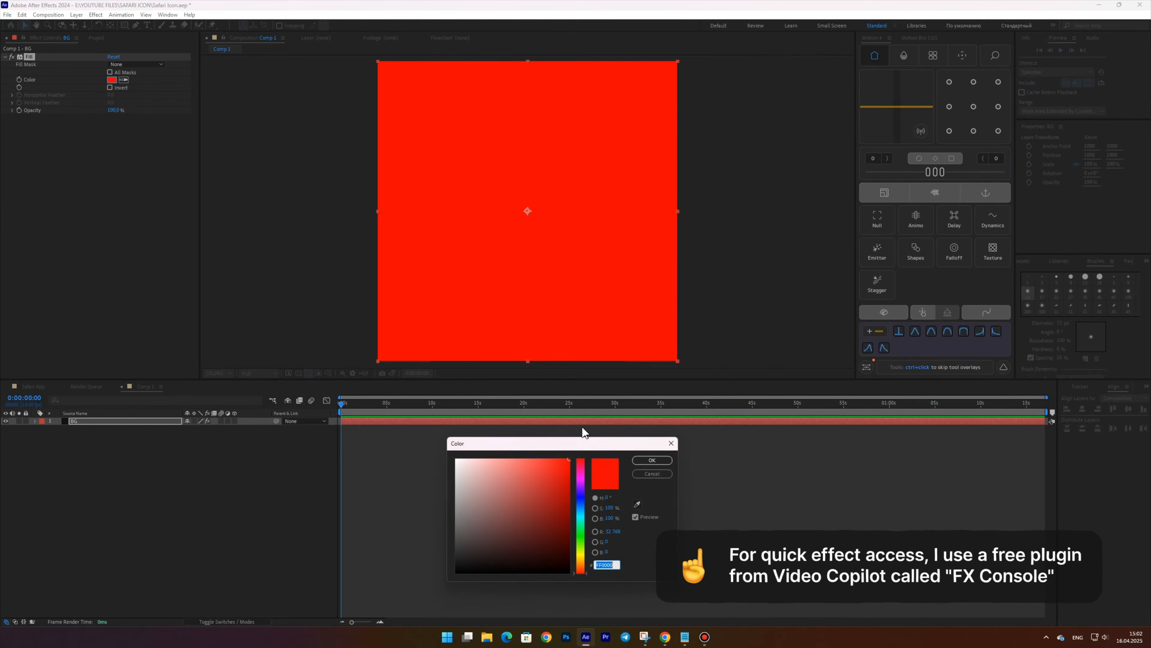
pyautogui.click(581, 502)
pyautogui.click(562, 461)
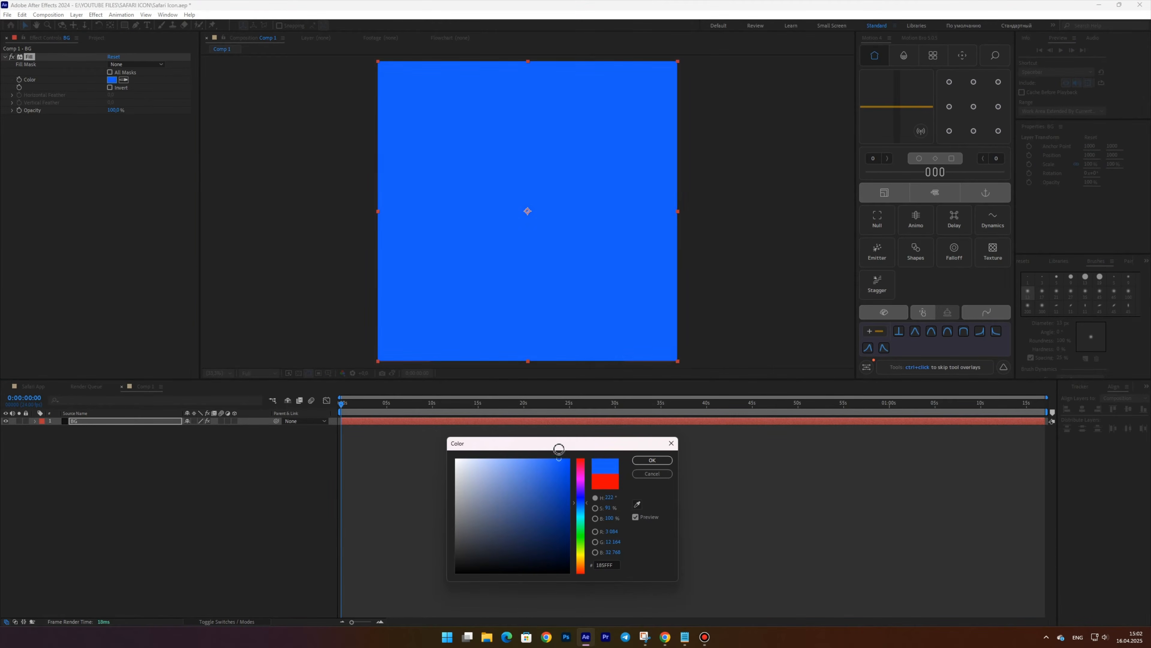
pyautogui.press('Return')
# Step: Create a shape layer above the background and add a rectangle path and a fill to it
pyautogui.rightClick(226, 469)
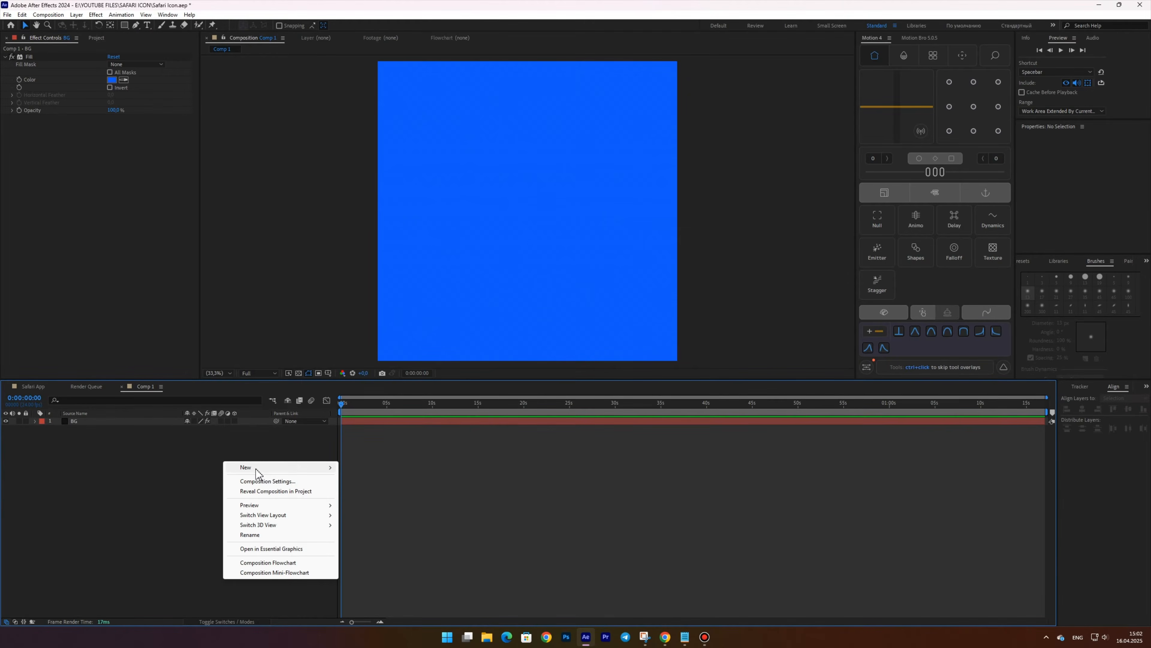
pyautogui.moveTo(272, 467)
pyautogui.click(368, 530)
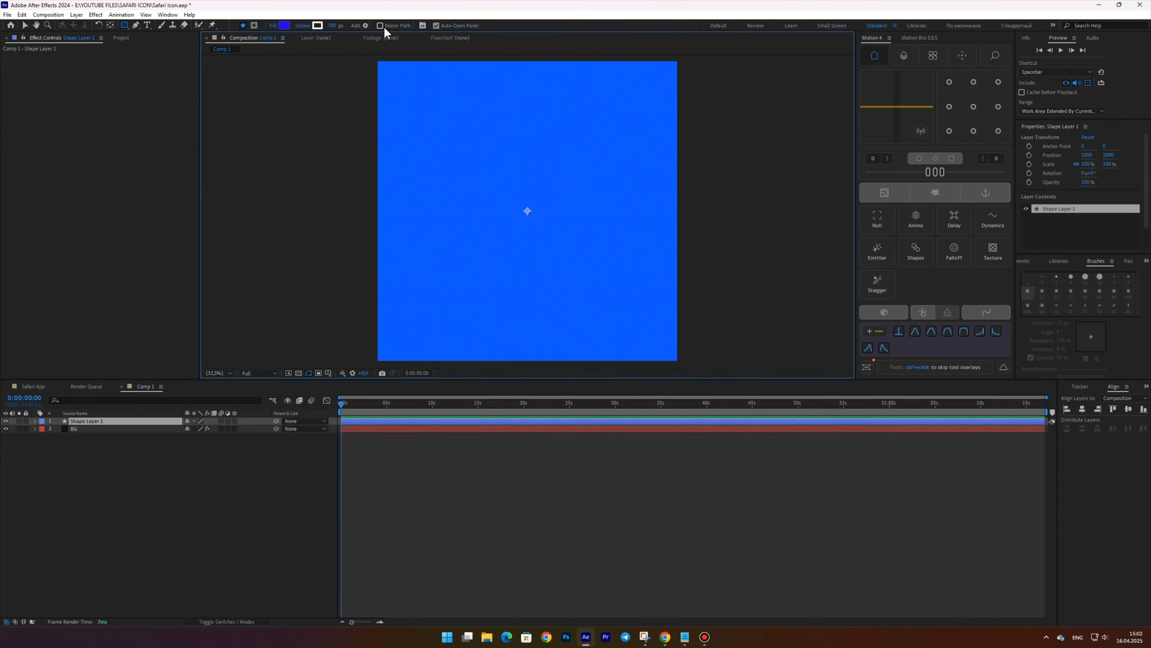
pyautogui.click(366, 25)
pyautogui.click(390, 45)
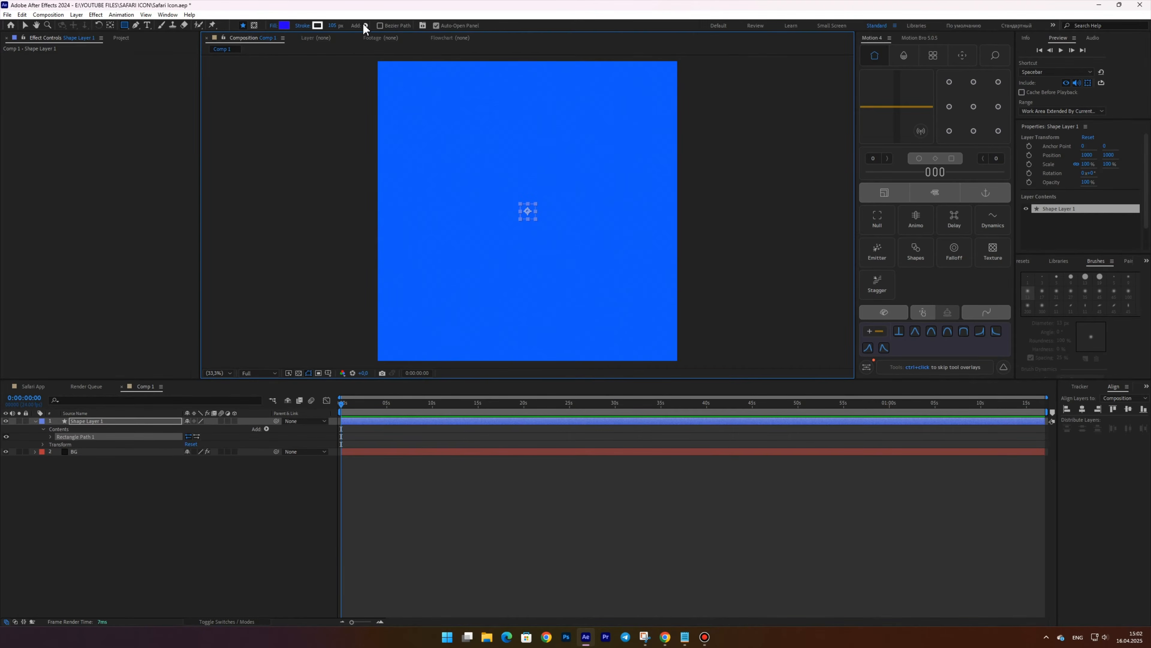
pyautogui.click(365, 26)
pyautogui.click(389, 86)
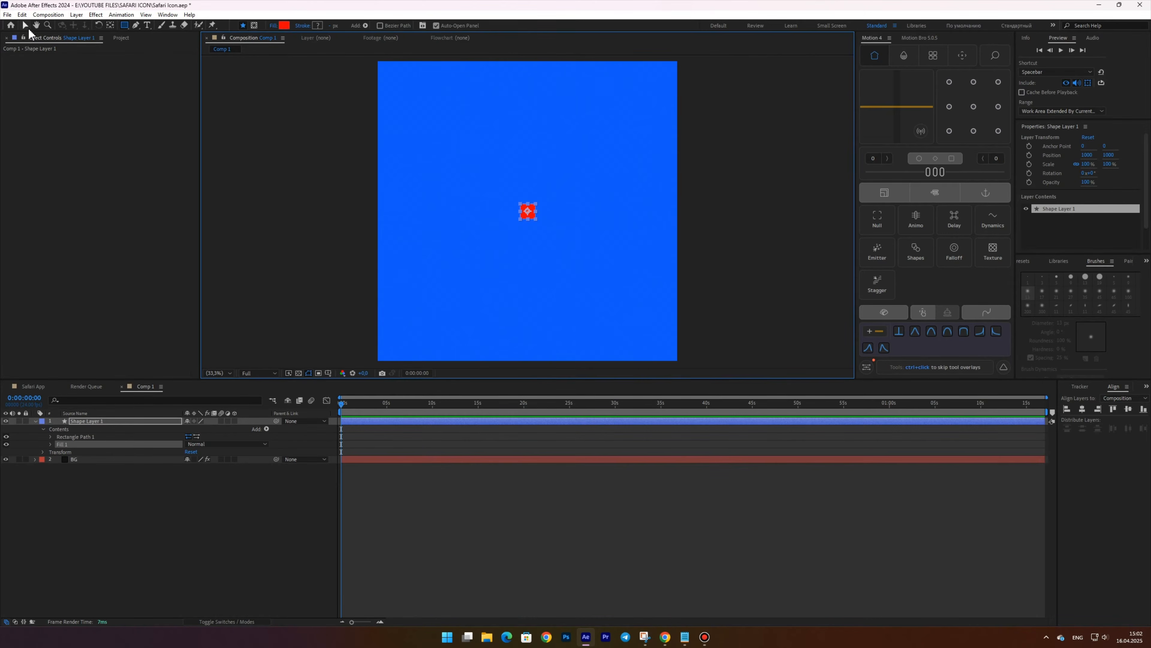
# Step: Set the rectangle path's size to 1000 x 1000 and its roundness to 240
pyautogui.click(50, 436)
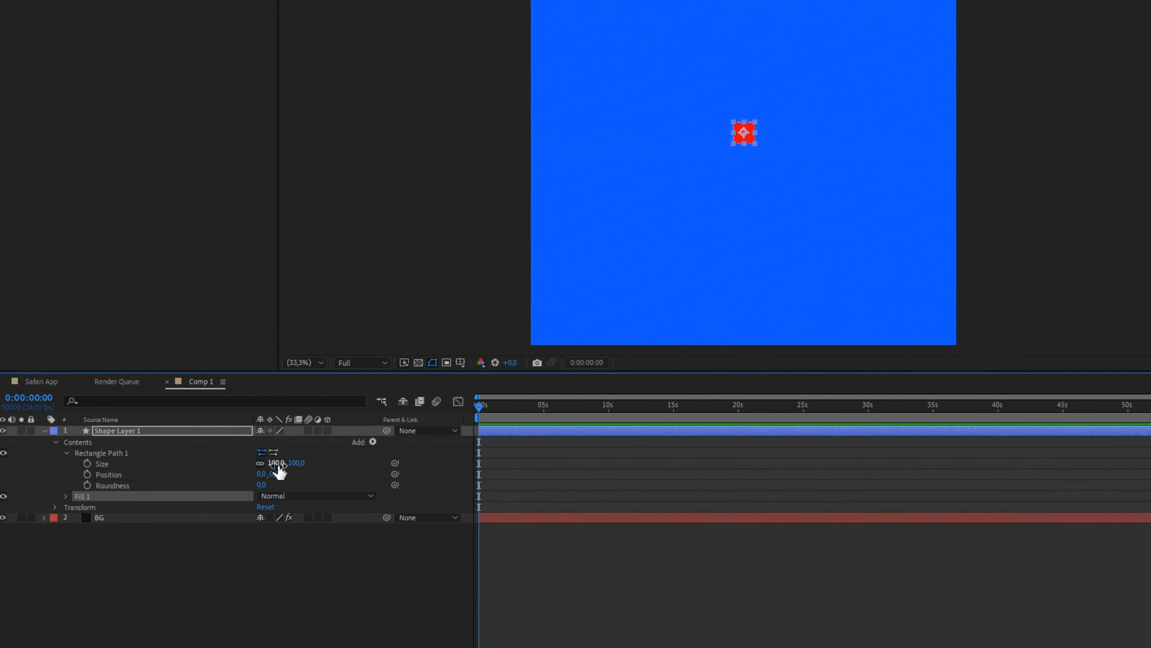
pyautogui.write('1000')
pyautogui.press('Return')
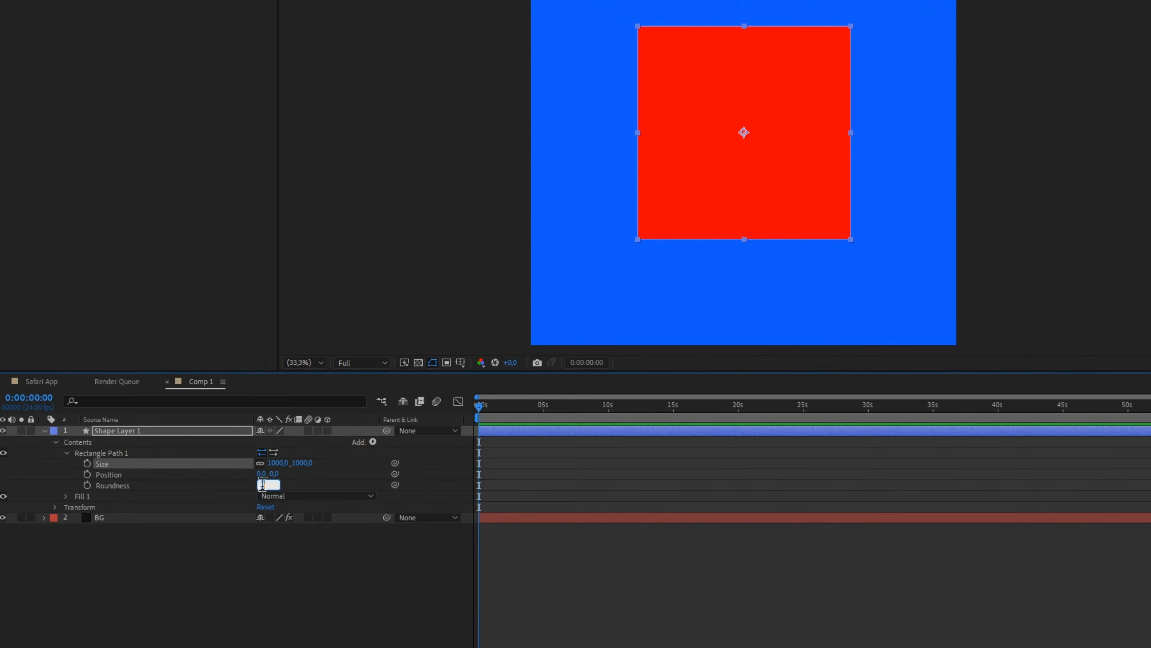
pyautogui.press('Return')
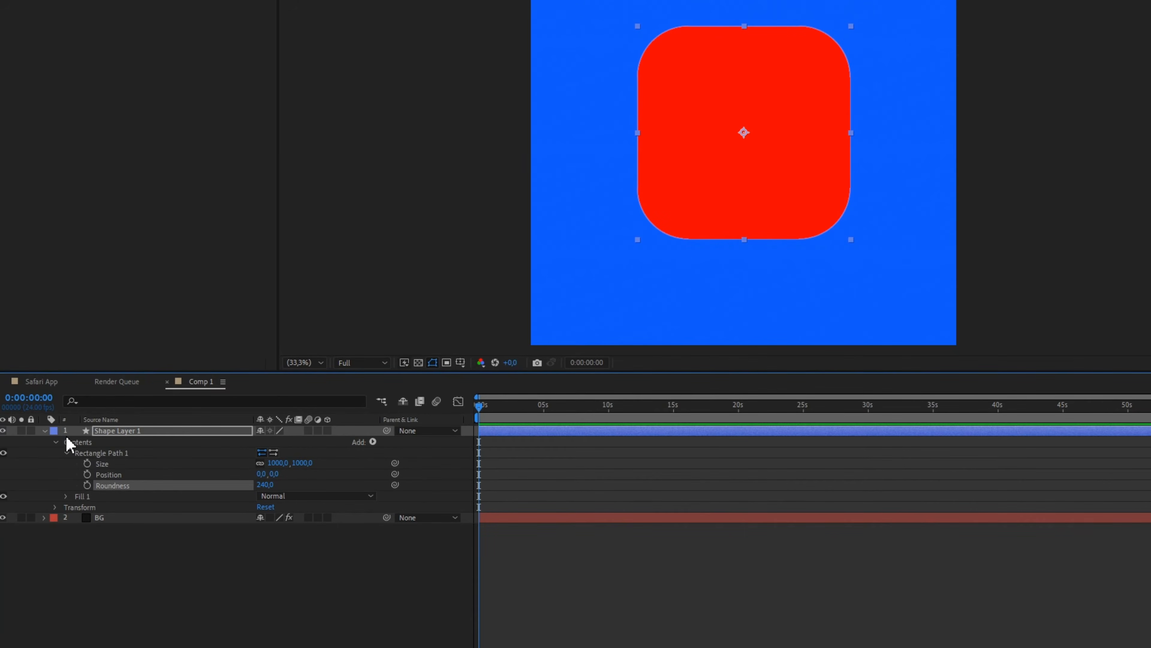
# Step: Rename the rounded rectangle's shape layer as Box
pyautogui.click(44, 430)
pyautogui.press('Return')
pyautogui.write('B')
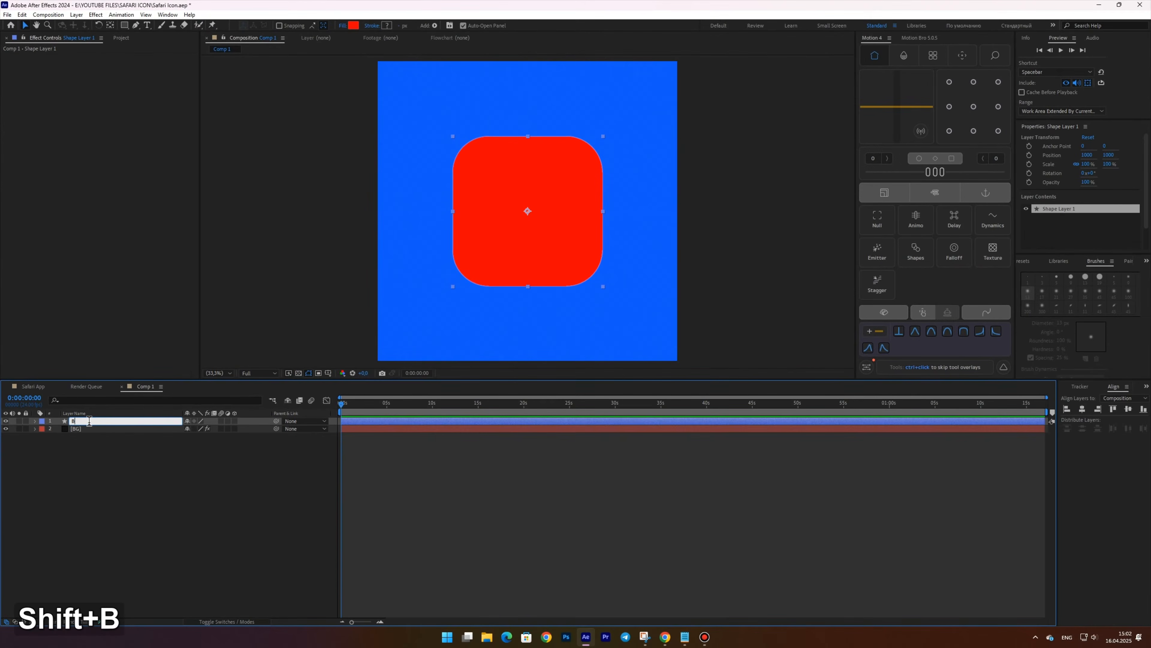
pyautogui.write('ox')
pyautogui.press('Return')
# Step: Apply the Fill effect to the Box layer and set its color to a very pale lavender
pyautogui.hotkey('ctrl', 'shift', 'space')
pyautogui.write('f')
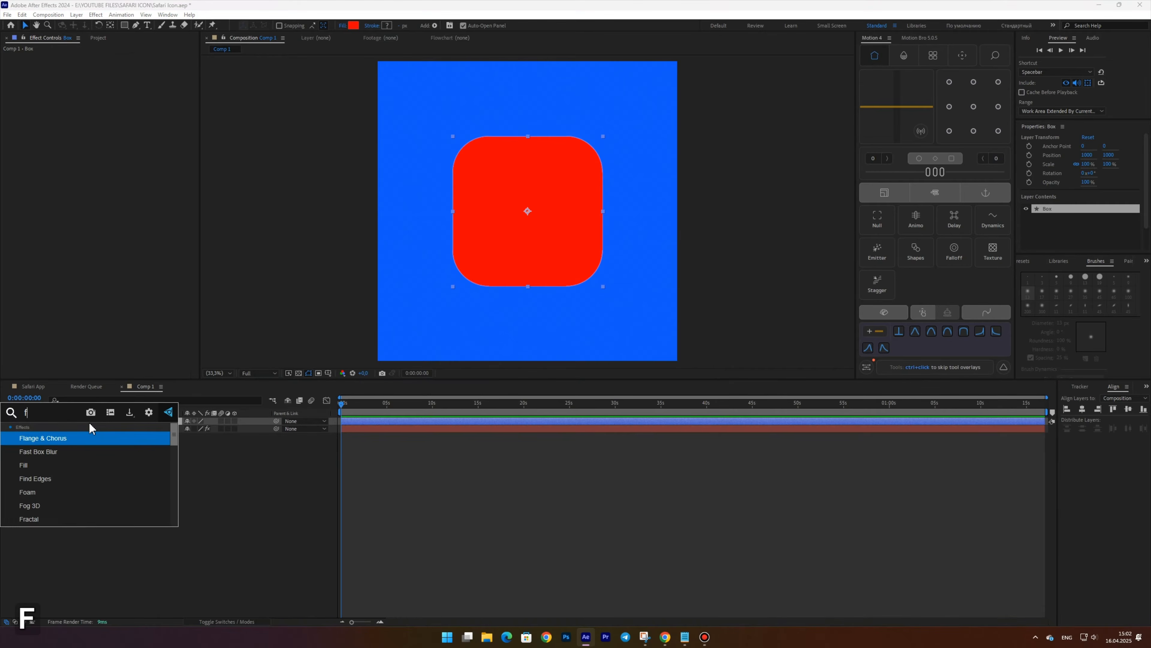
pyautogui.write('il')
pyautogui.press('Return')
pyautogui.click(112, 80)
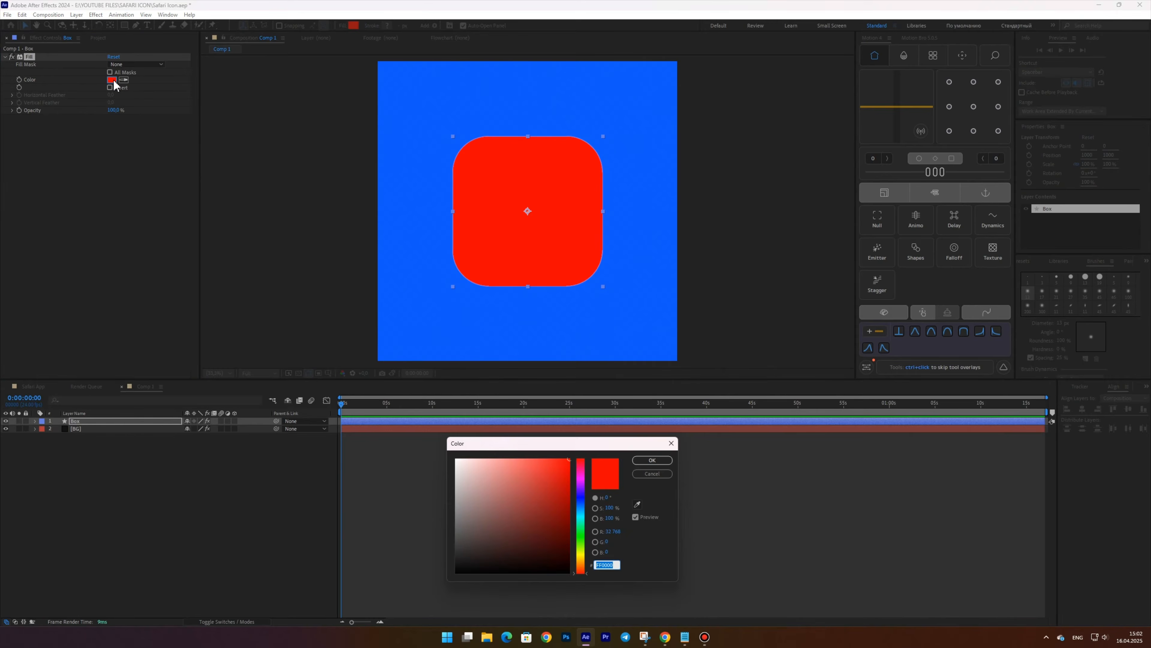
pyautogui.click(580, 492)
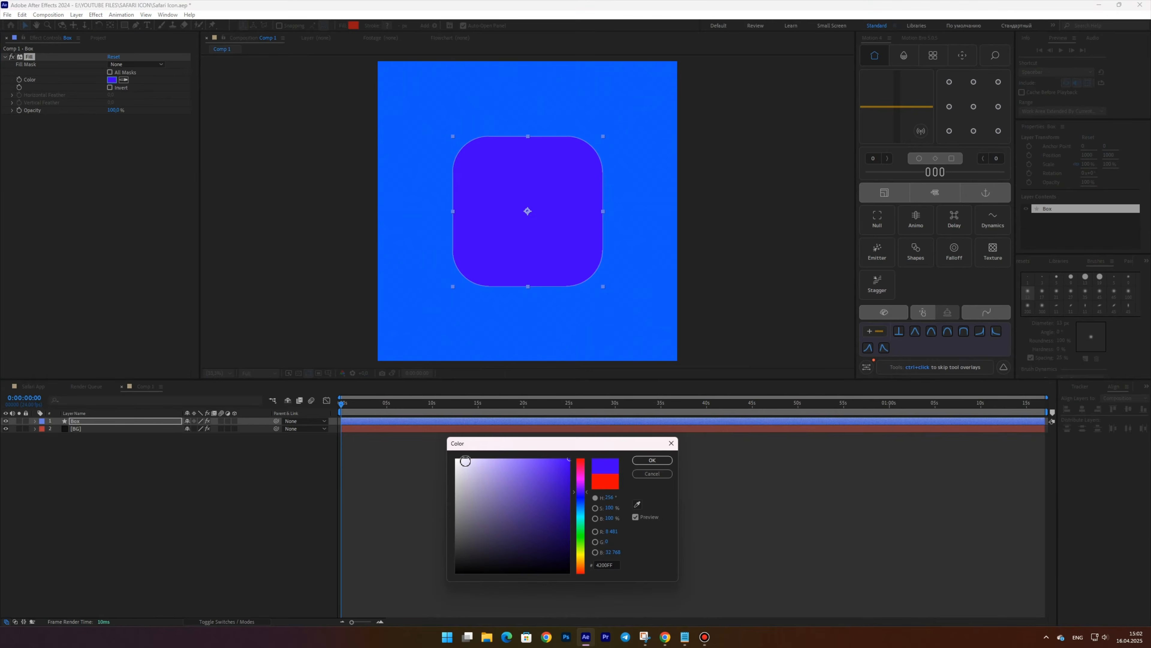
pyautogui.click(465, 461)
pyautogui.press('Return')
# Step: Create another shape layer above Box and add an ellipse path and a fill to it
pyautogui.rightClick(180, 464)
pyautogui.moveTo(239, 471)
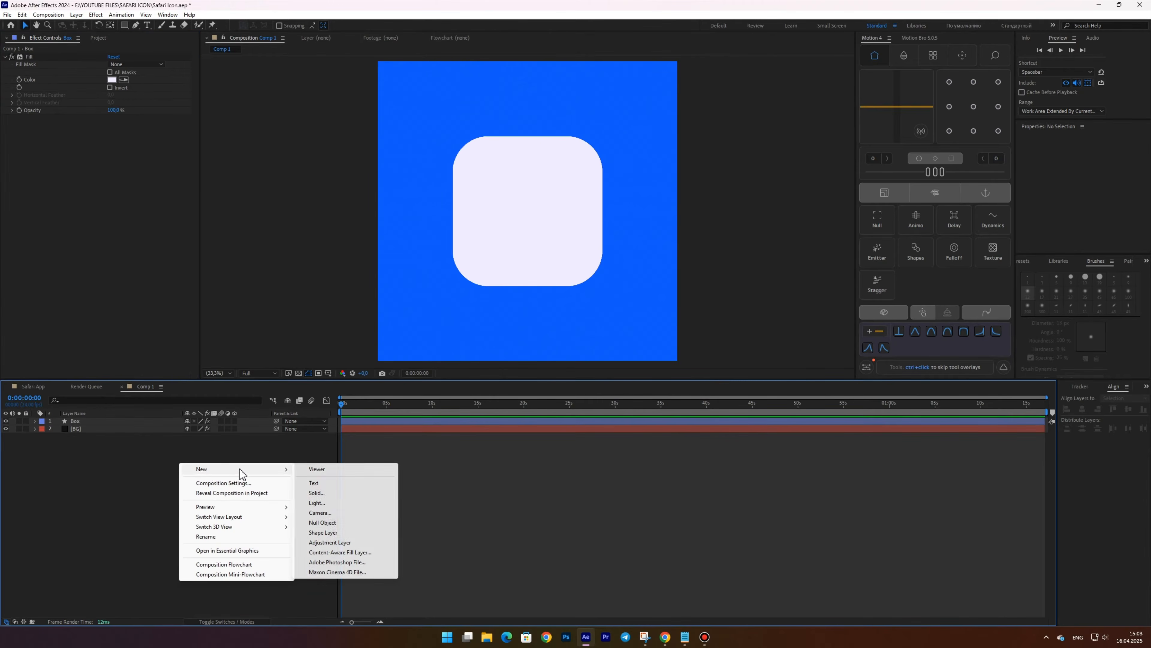
pyautogui.click(323, 531)
pyautogui.press('q')
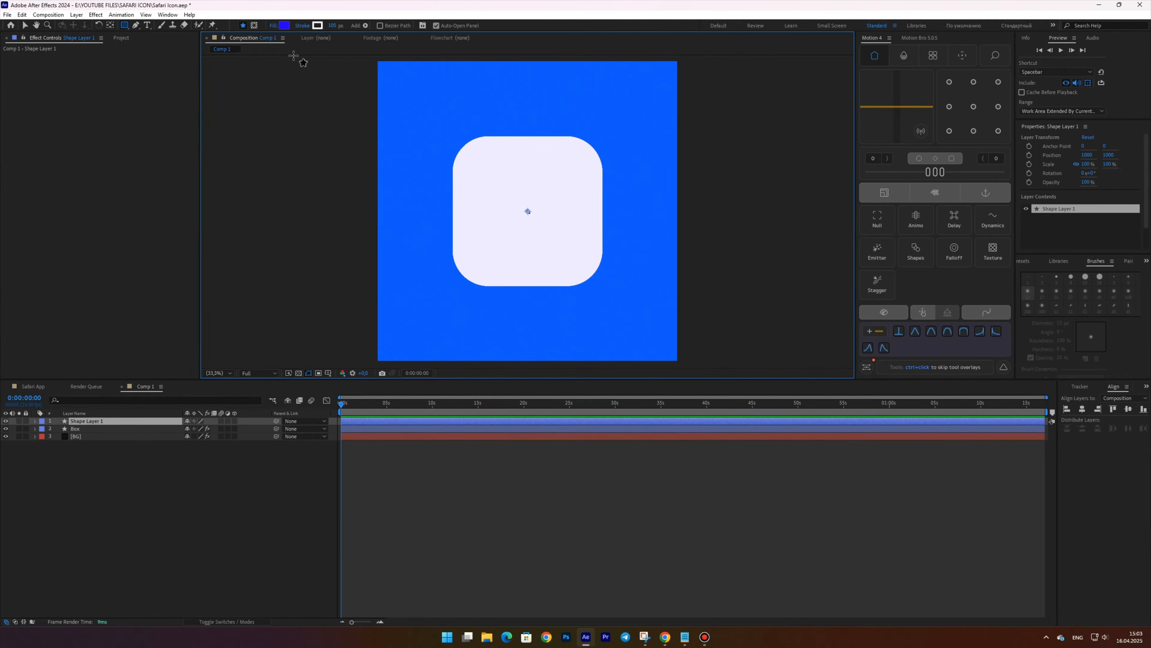
pyautogui.click(365, 25)
pyautogui.click(397, 54)
pyautogui.click(365, 26)
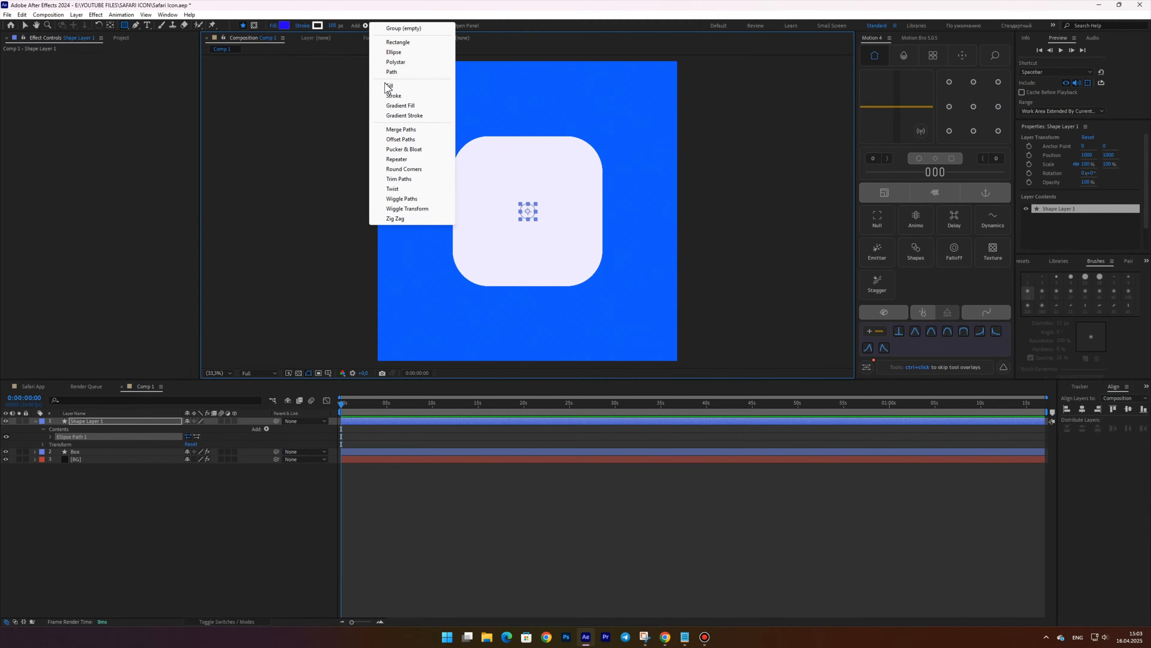
pyautogui.click(390, 87)
pyautogui.click(26, 25)
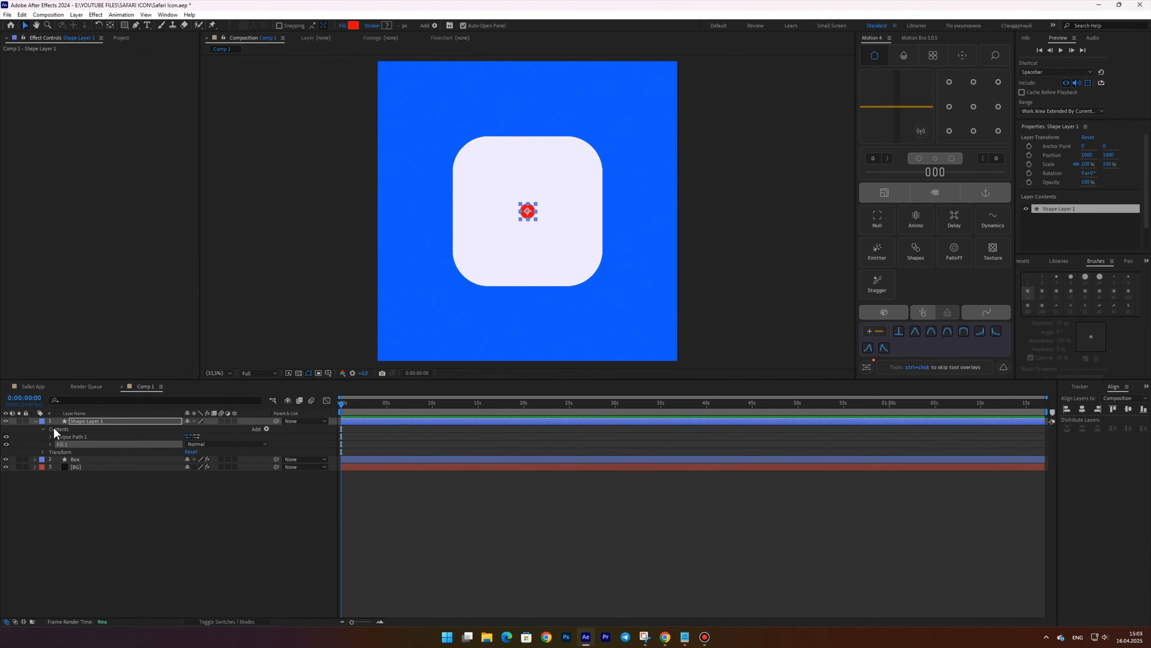
# Step: Scale the ellipse layer up to about 869% so the circle nearly fills the box
pyautogui.click(86, 422)
pyautogui.press('s')
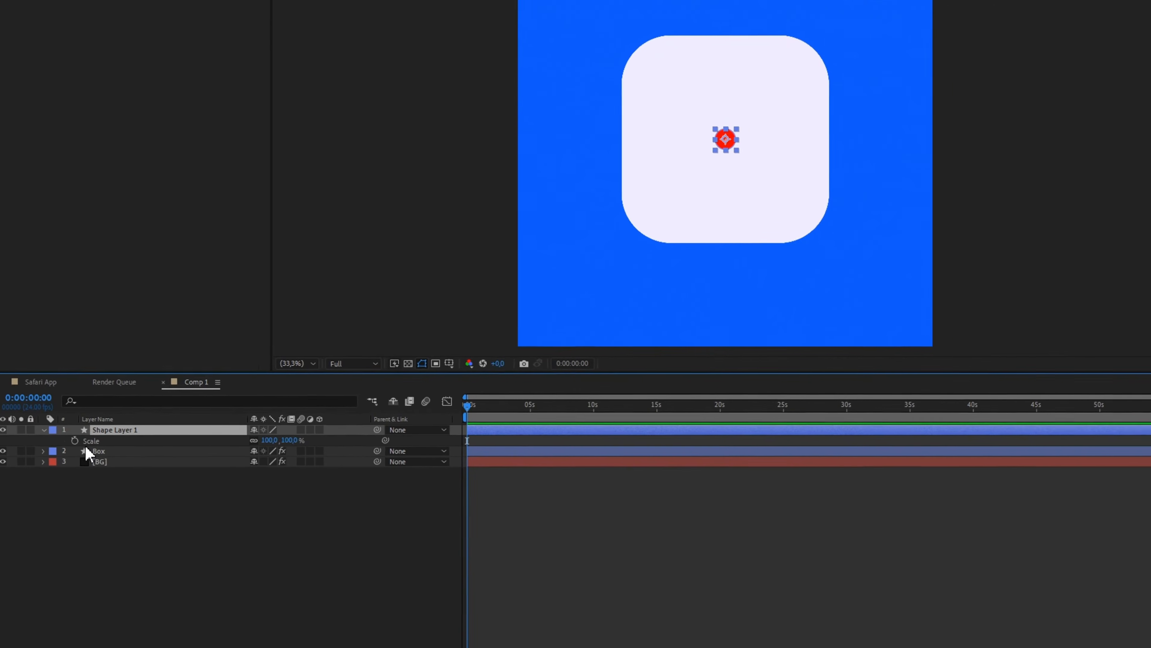
pyautogui.moveTo(270, 440); pyautogui.dragTo(722, 417)
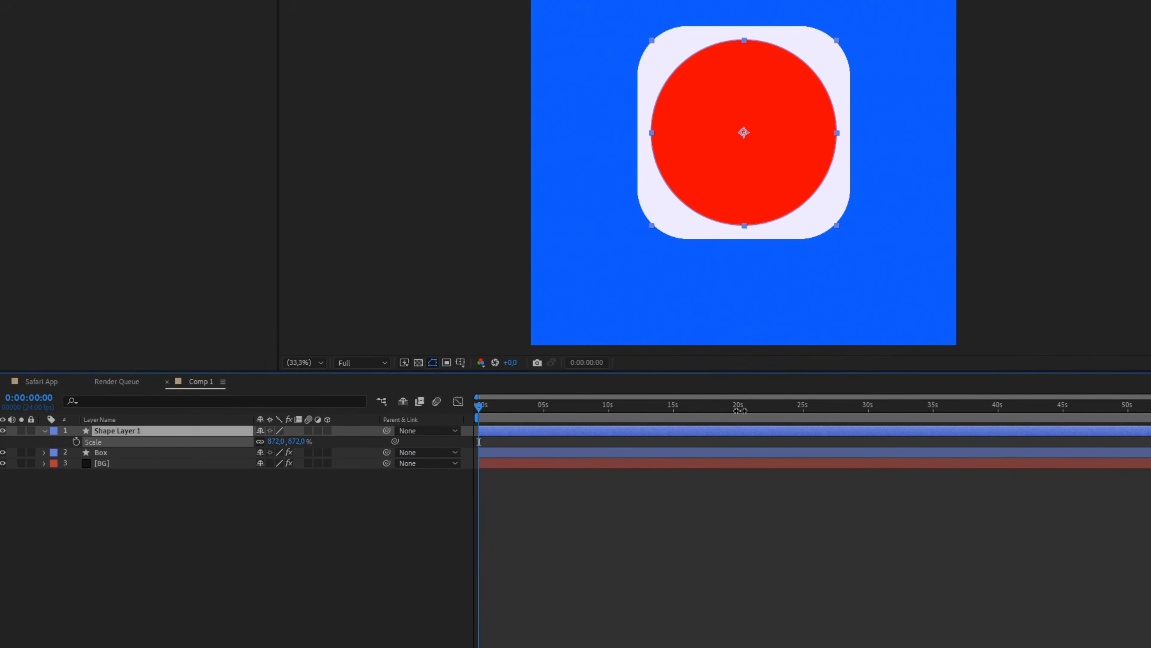
pyautogui.click(360, 500)
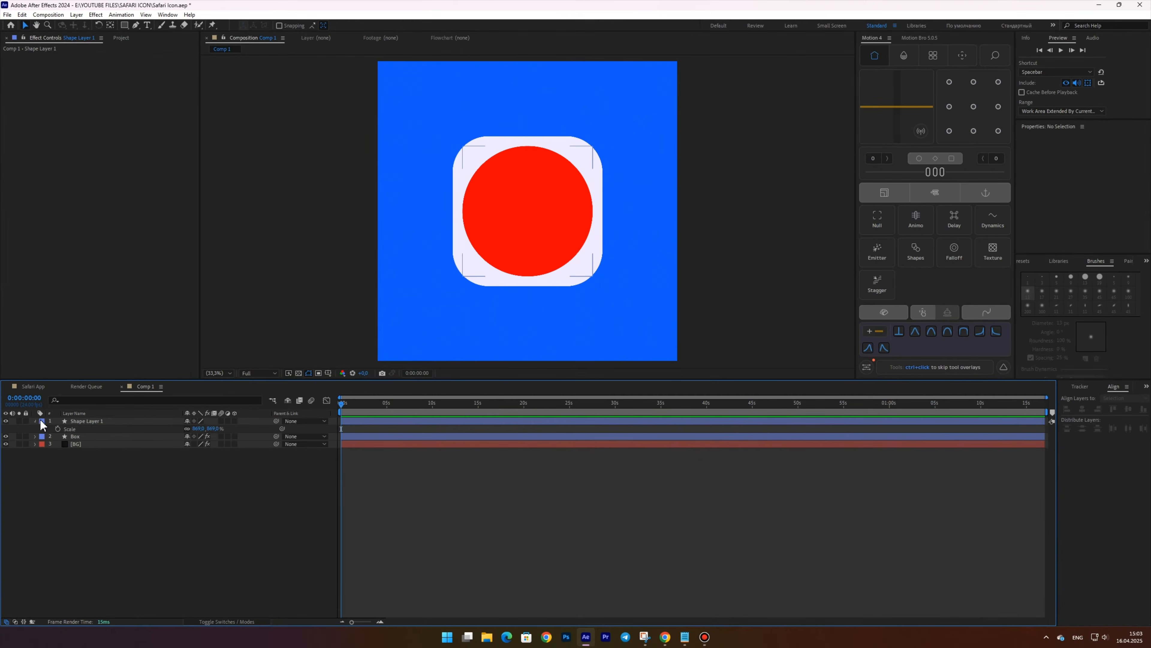
# Step: Rename the circle's shape layer as Ellipse
pyautogui.click(34, 421)
pyautogui.click(99, 421)
pyautogui.press('Return')
pyautogui.write('Ellipse')
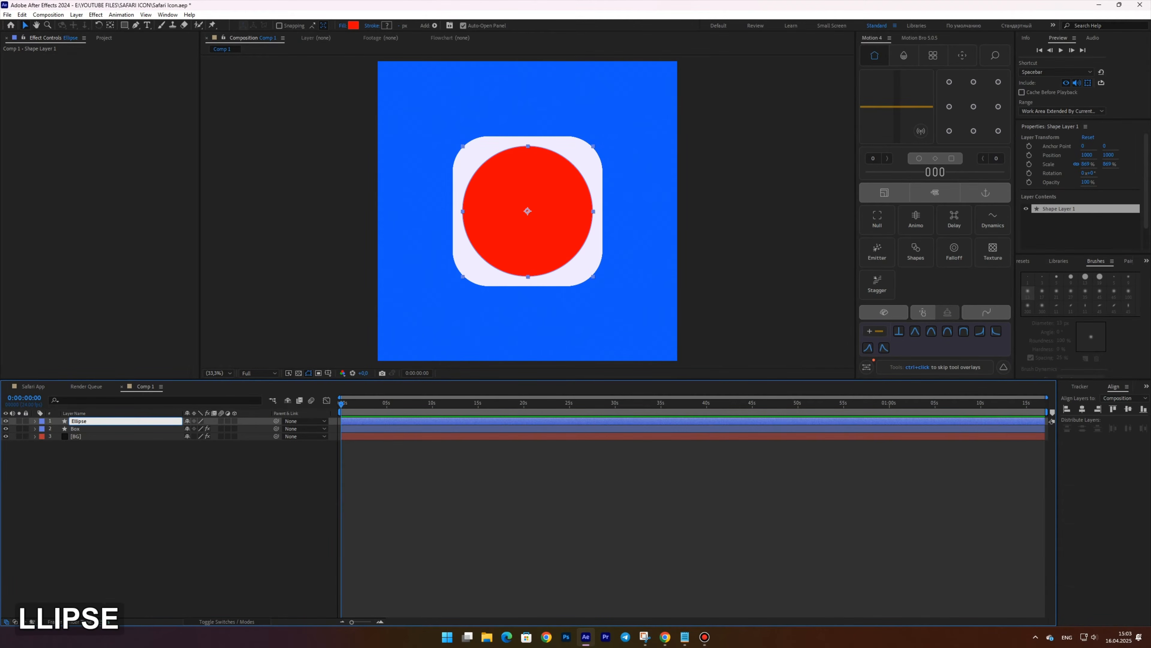
pyautogui.press('Return')
# Step: Apply the Fill effect to the Ellipse layer and set its color to 0072FF
pyautogui.hotkey('ctrl', 'shift', 'space')
pyautogui.write('fil')
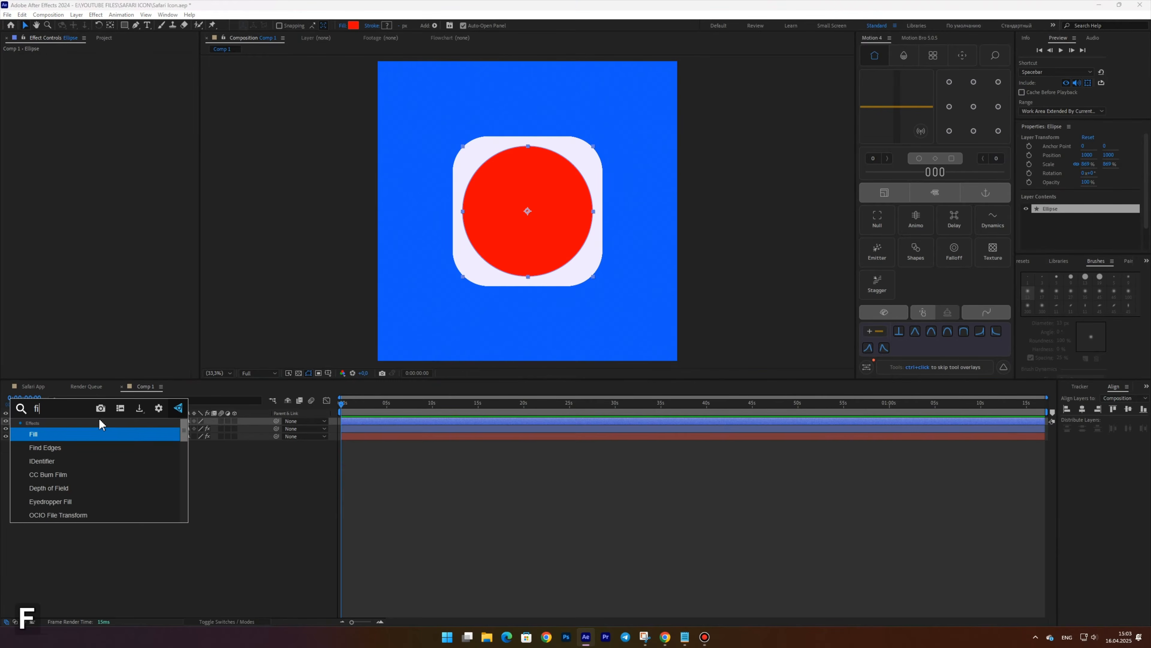
pyautogui.press('Return')
pyautogui.click(114, 81)
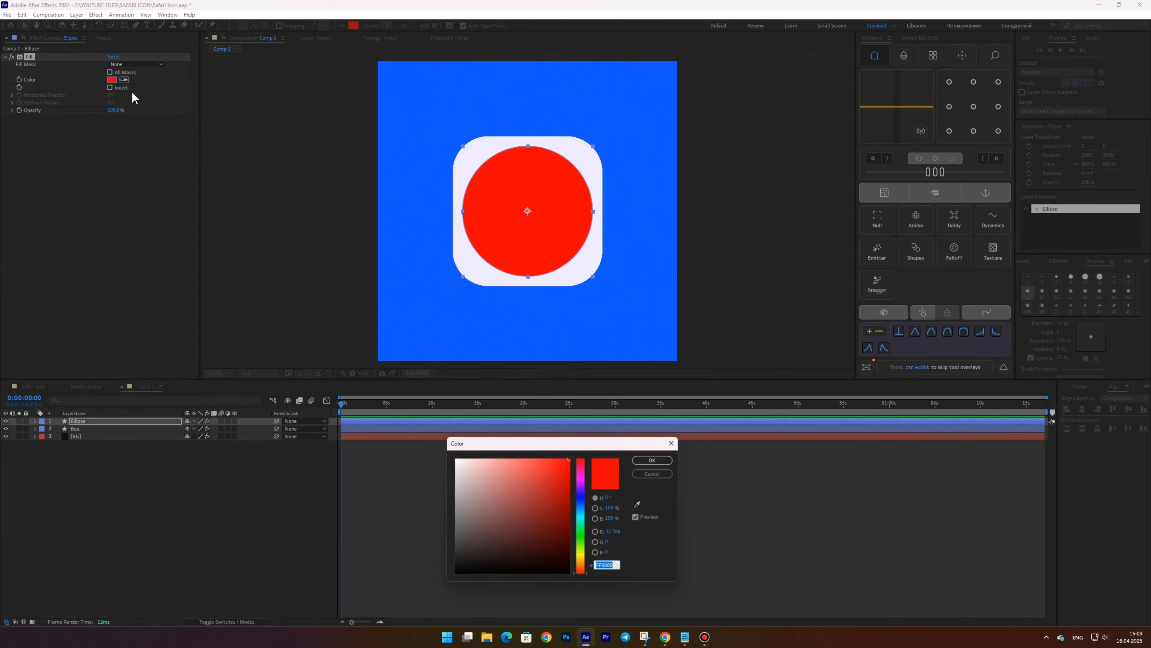
pyautogui.hotkey('ctrl', 'v')
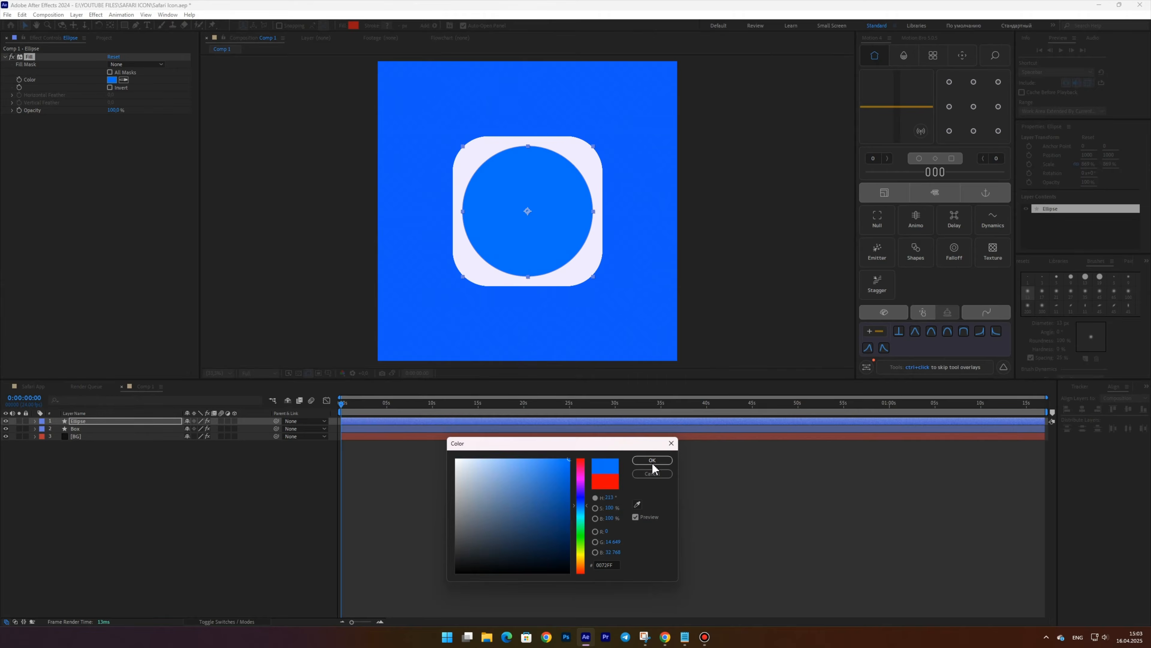
pyautogui.press('Return')
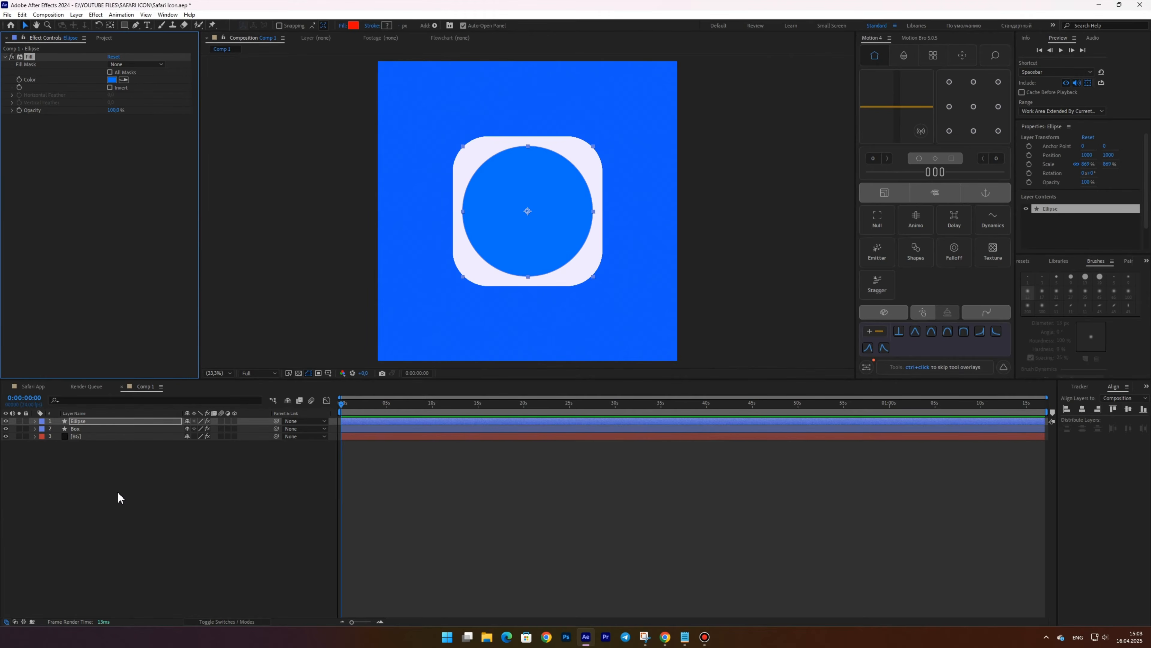
# Step: Draw a straight vertical line with the Pen tool from the circle's center to just below its upper edge, on a new shape layer
pyautogui.click(119, 494)
pyautogui.click(135, 27)
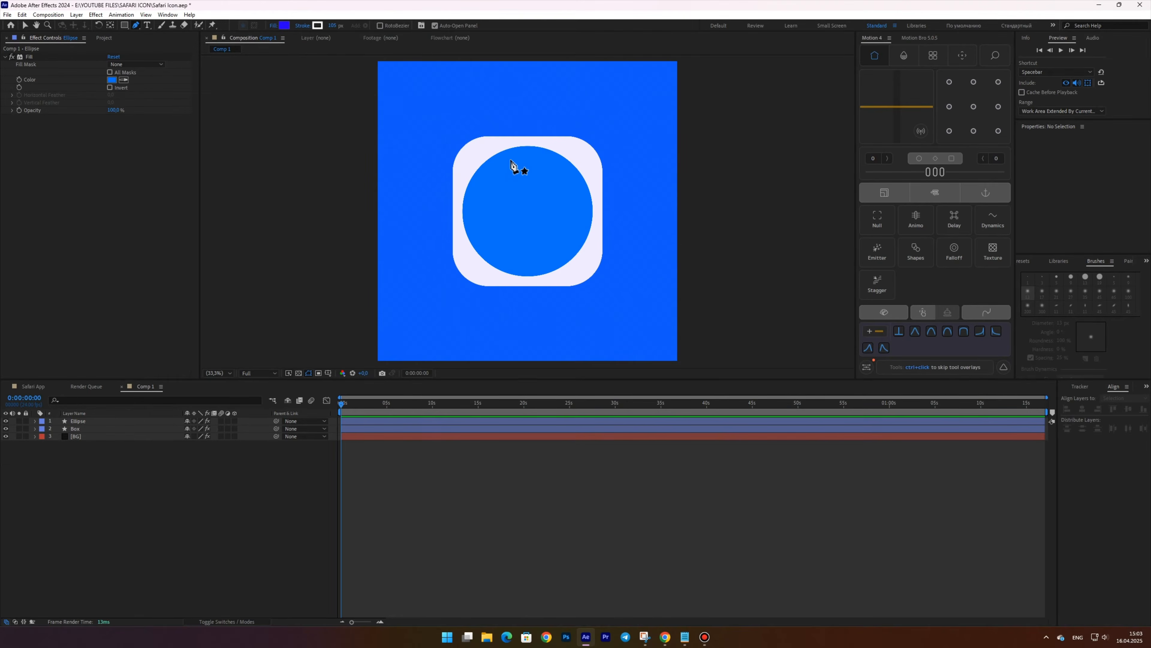
pyautogui.scroll(6, 526, 161)
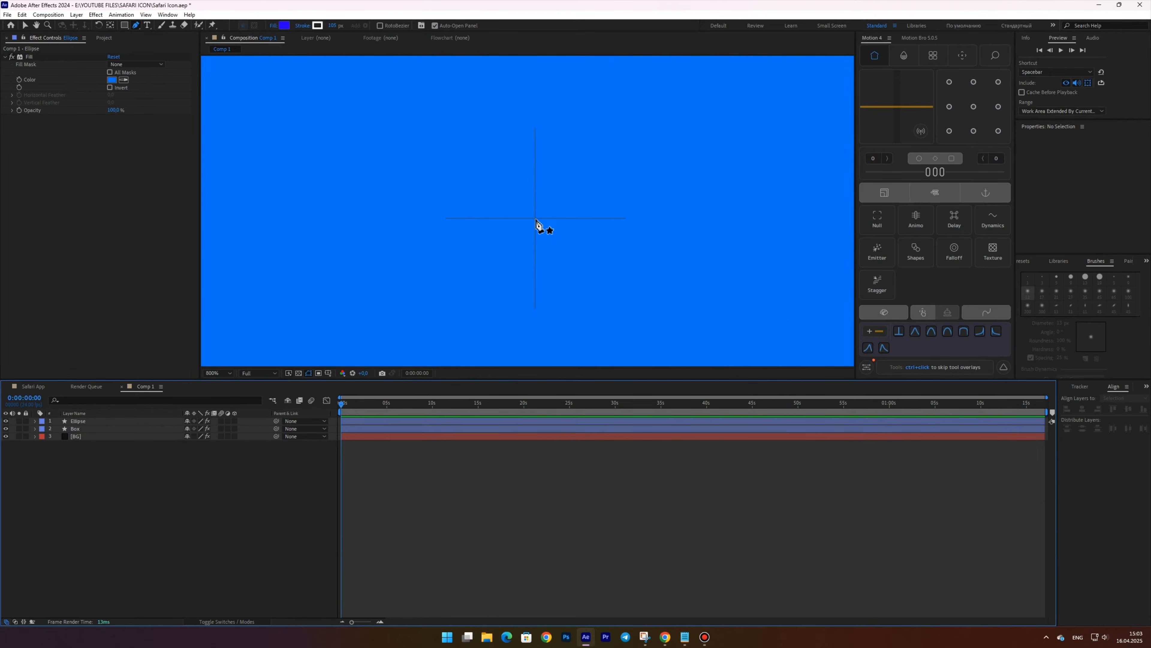
pyautogui.click(536, 220)
pyautogui.scroll(-2, 529, 133)
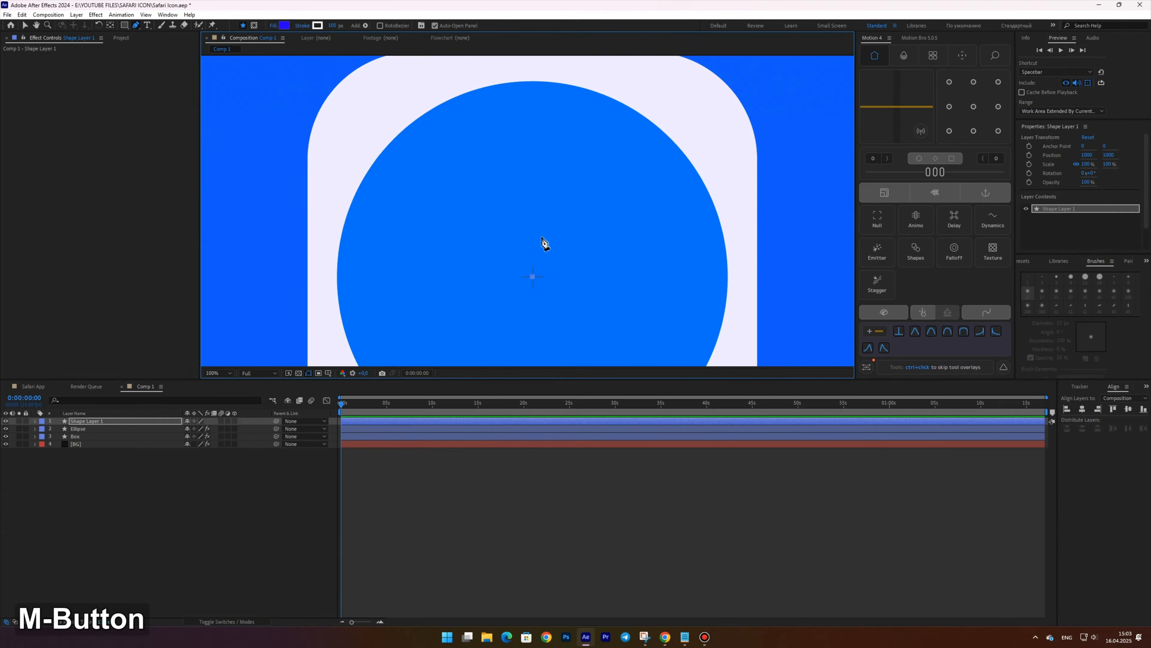
pyautogui.click(527, 123)
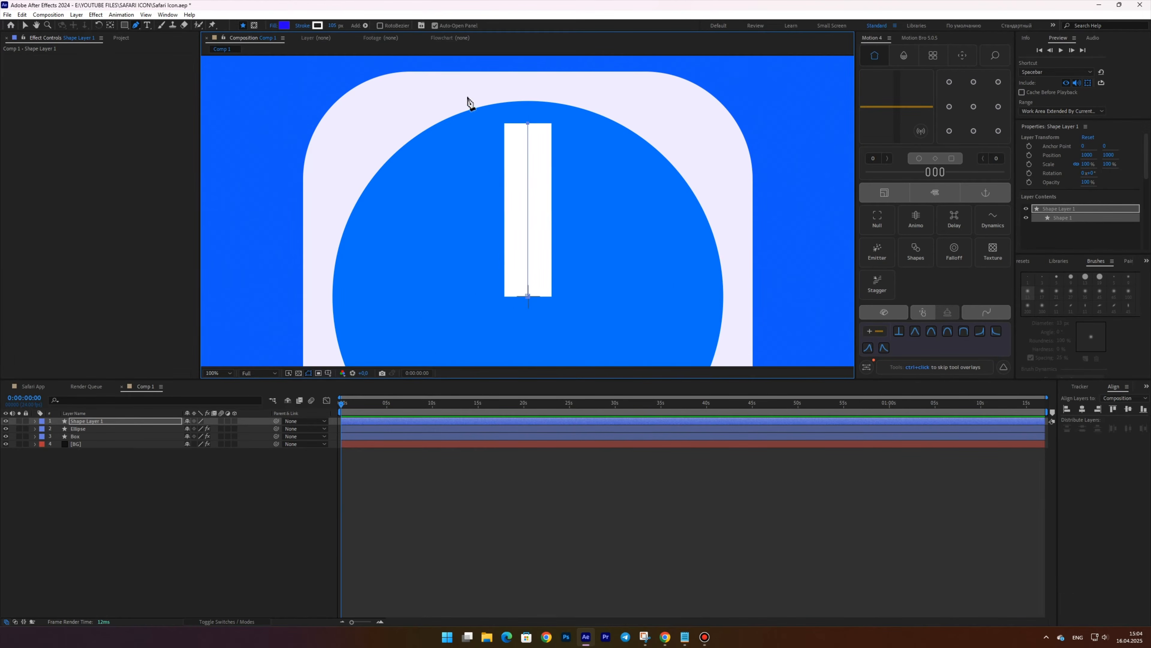
# Step: Set the vertical line's stroke width to 7 px
pyautogui.click(333, 25)
pyautogui.write('7')
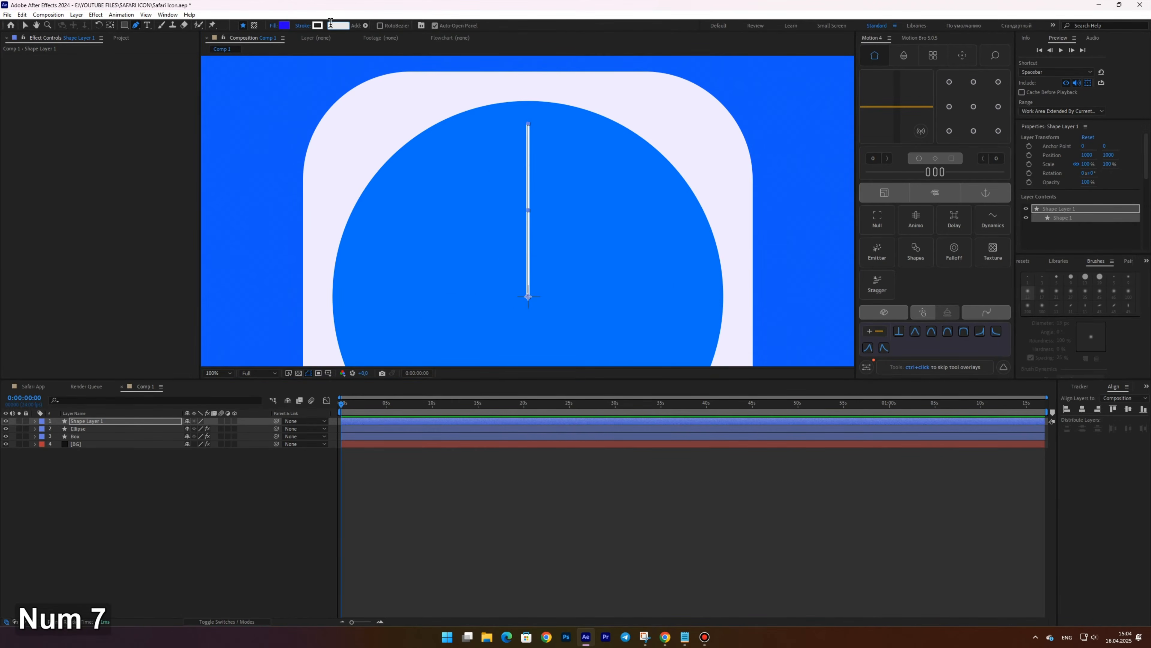
pyautogui.press('Return')
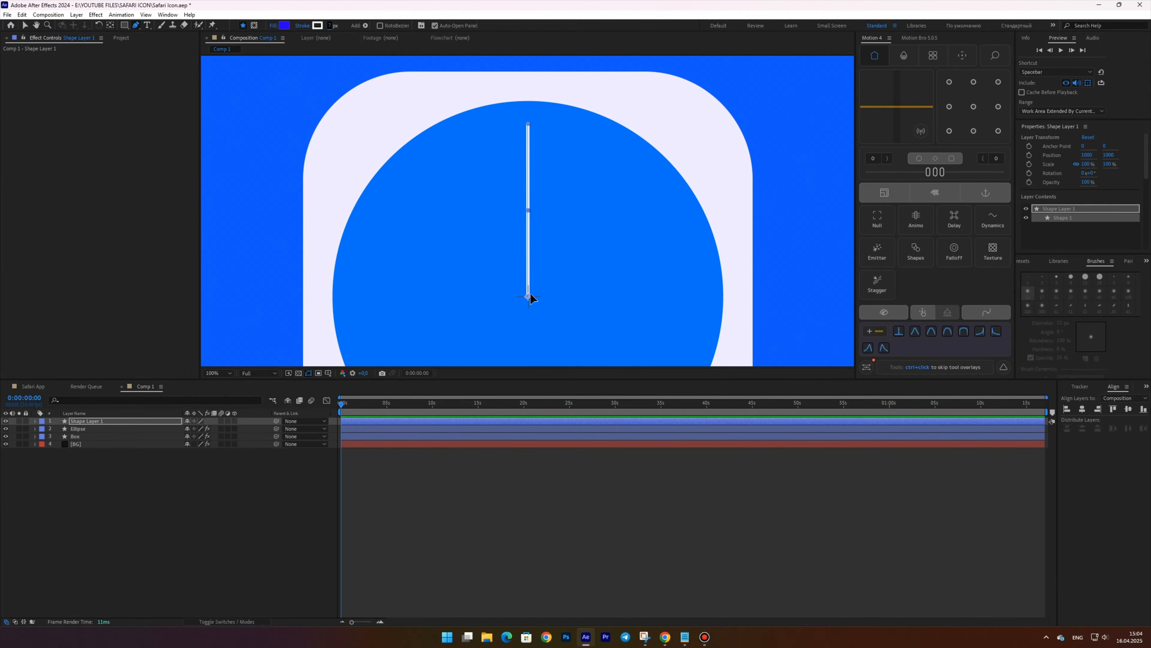
# Step: Shorten the vertical line from its lower end to a short mark near the circle's upper edge and nudge the whole mark slightly up
pyautogui.moveTo(529, 296); pyautogui.dragTo(541, 156)
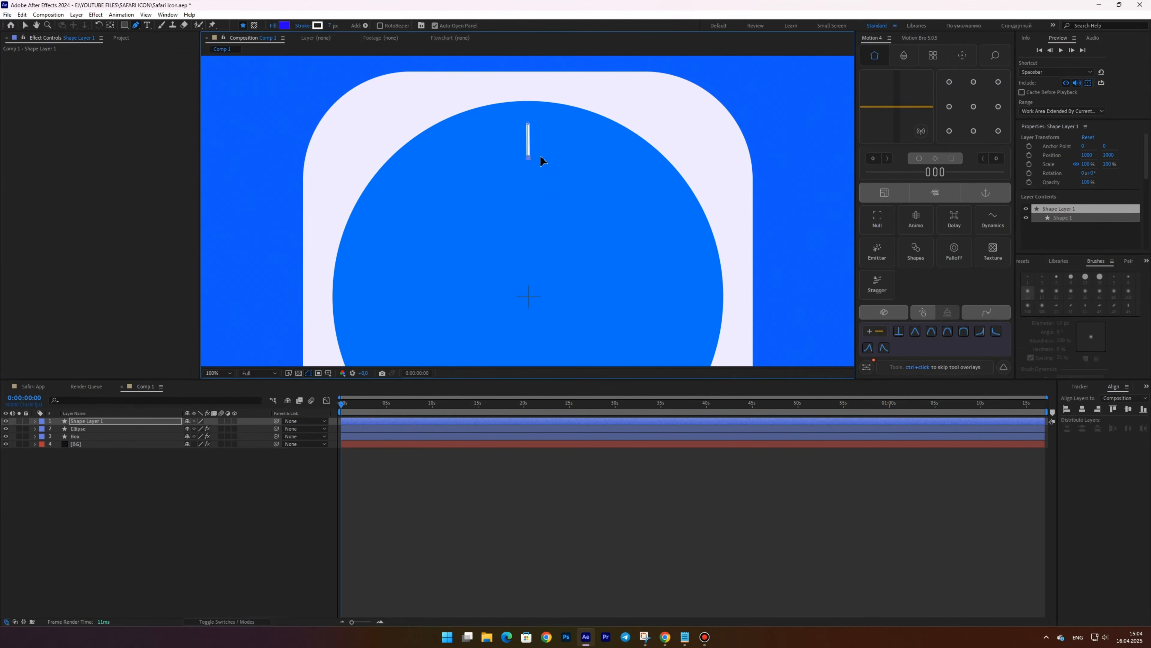
pyautogui.press('alt')
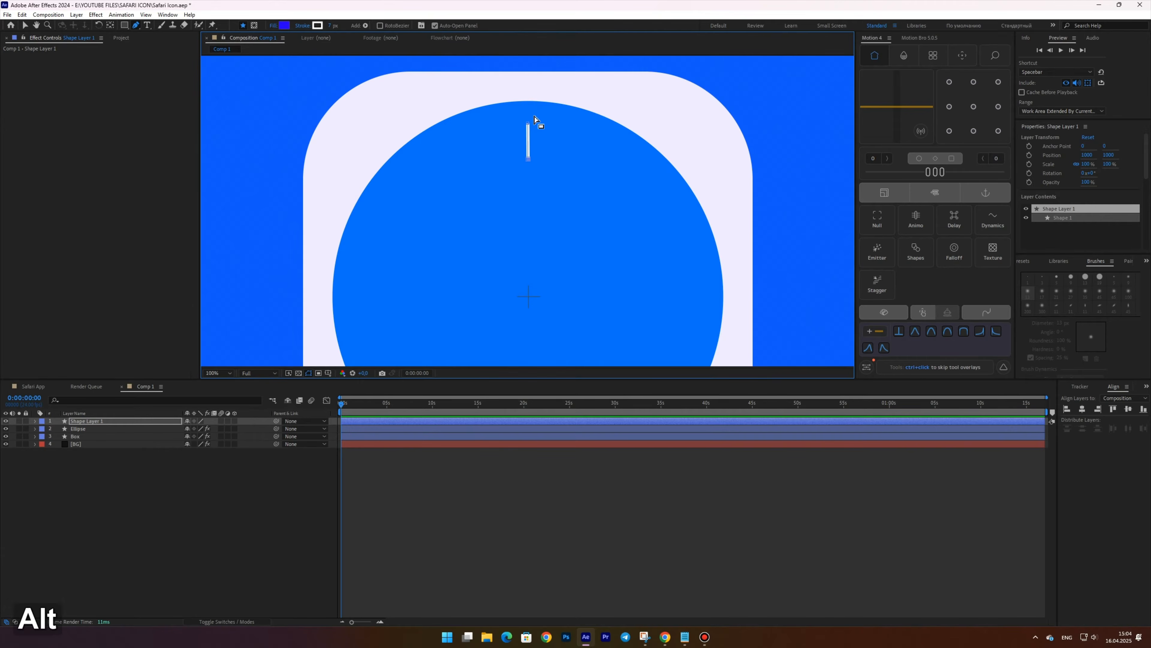
pyautogui.moveTo(537, 116); pyautogui.dragTo(514, 170)
pyautogui.press('shift')
pyautogui.press('alt')
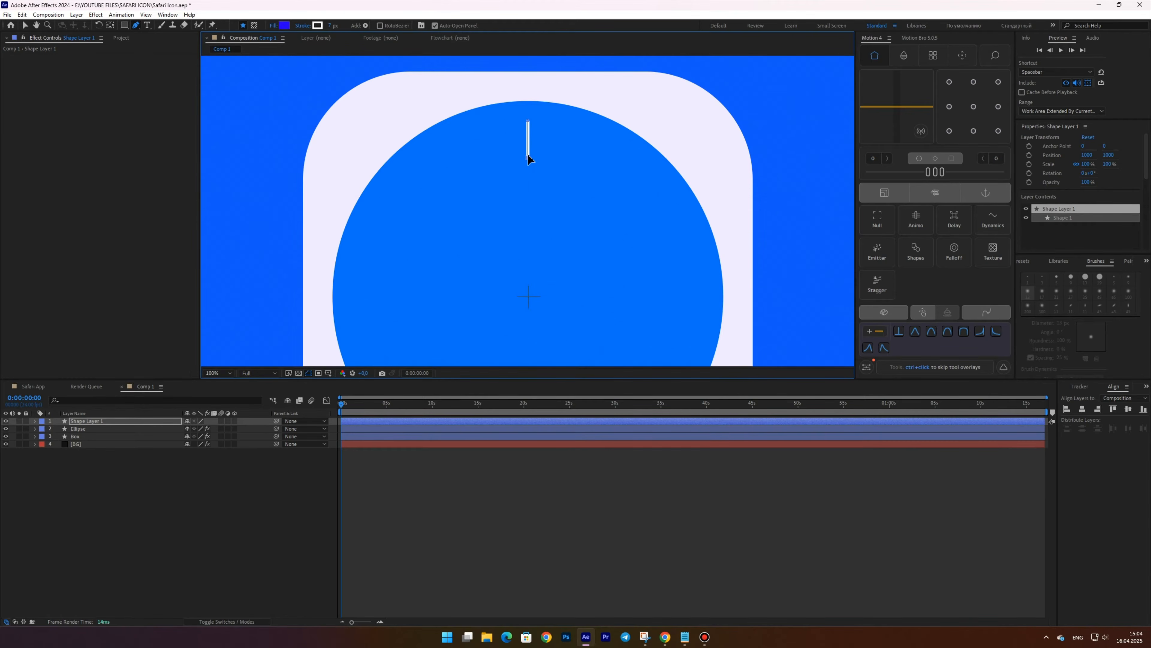
pyautogui.click(25, 27)
pyautogui.click(102, 497)
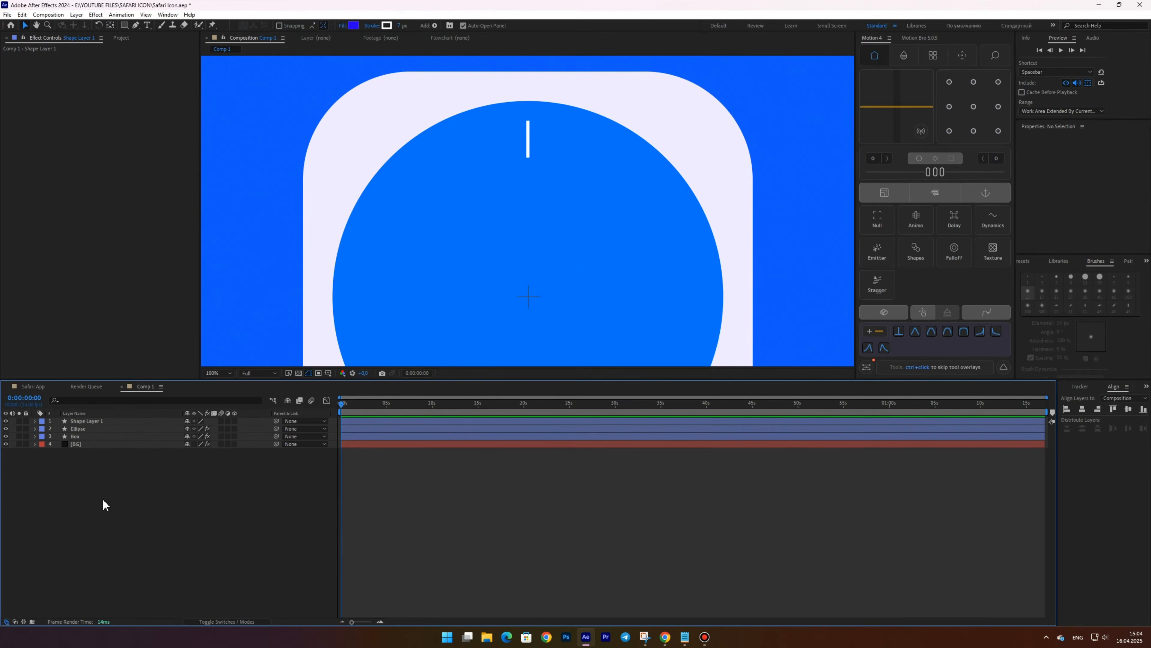
# Step: Rename the short mark's shape layer as Line
pyautogui.click(77, 421)
pyautogui.press('Return')
pyautogui.write('Line')
pyautogui.press('Return')
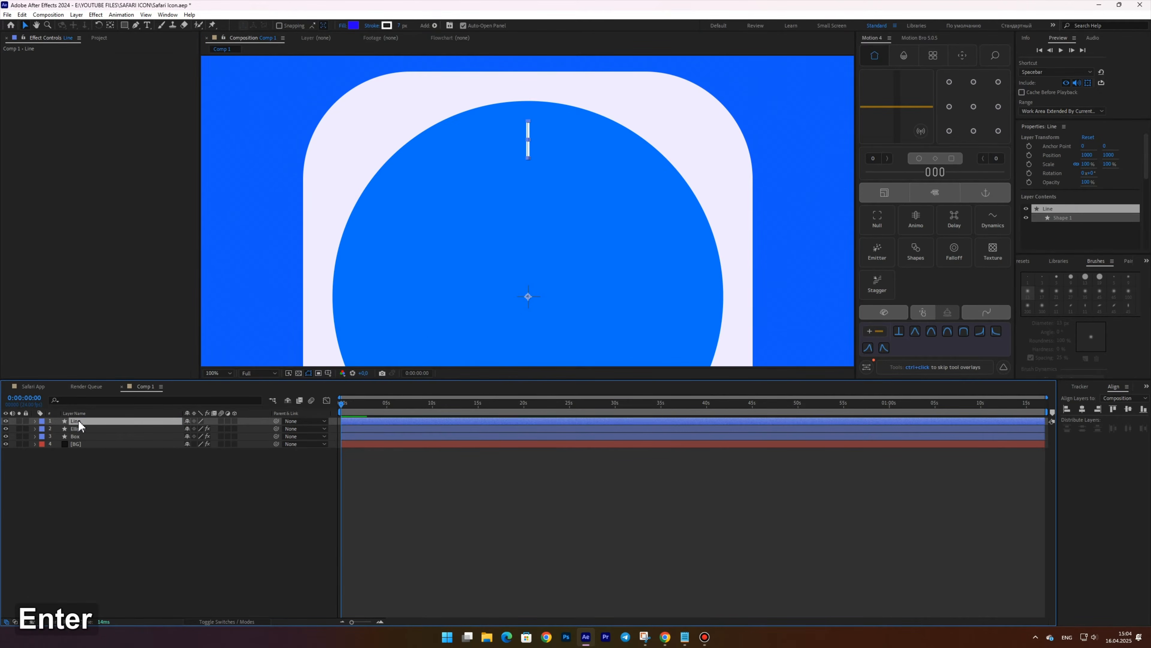
# Step: Apply the Fill effect to the Line layer and sample its color from the off-white rounded box
pyautogui.hotkey('ctrl', 'shift', 'space')
pyautogui.write('fil')
pyautogui.press('Return')
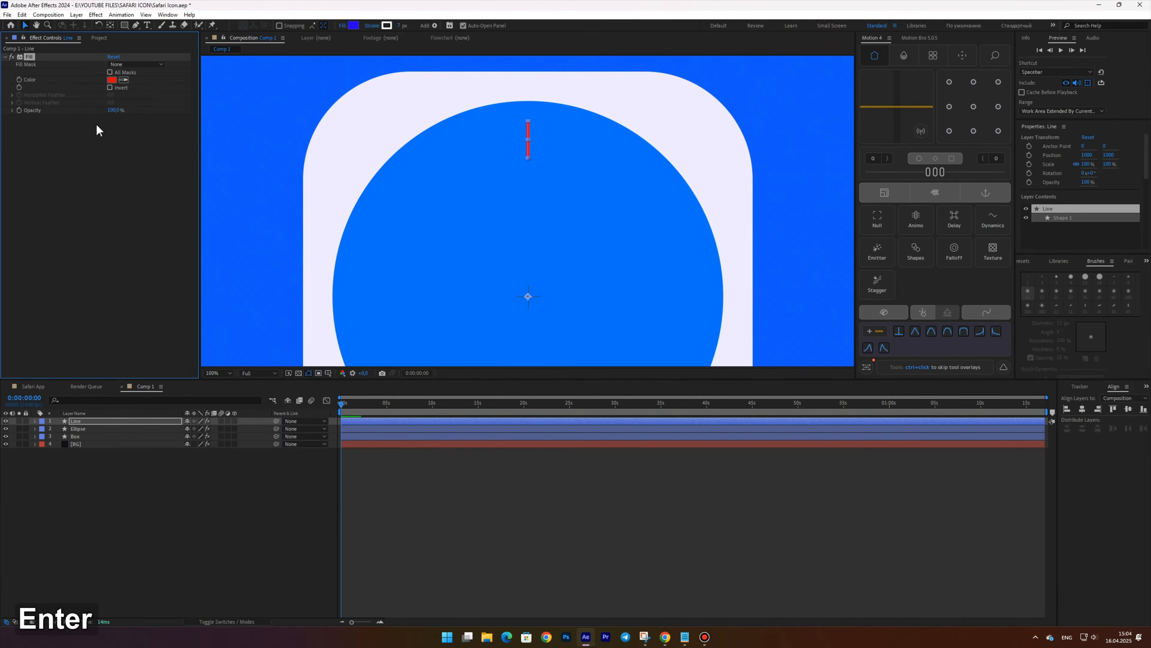
pyautogui.click(124, 81)
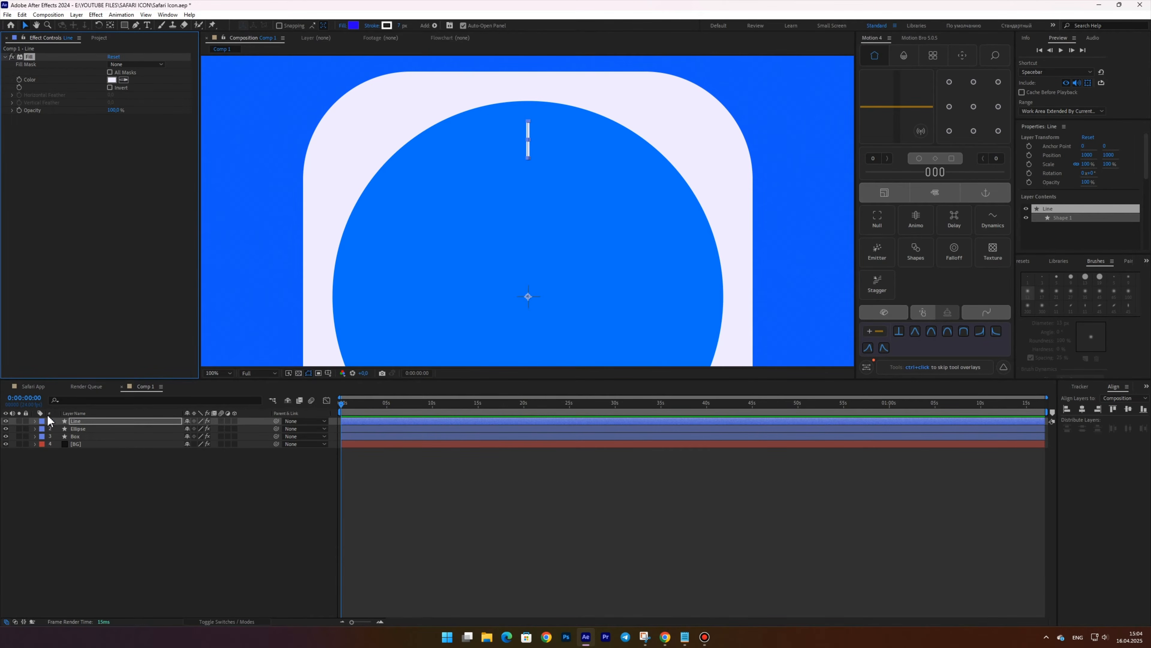
# Step: Add a Repeater to the Line layer's contents and set its copies to 40
pyautogui.click(35, 421)
pyautogui.click(267, 429)
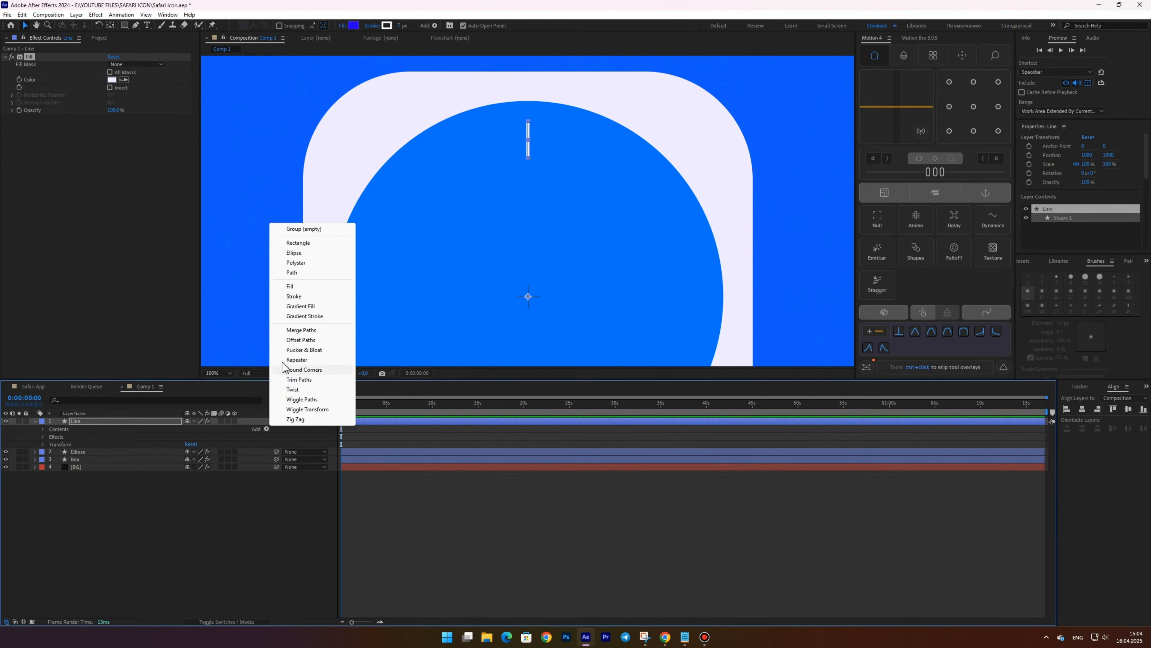
pyautogui.click(285, 359)
pyautogui.click(49, 445)
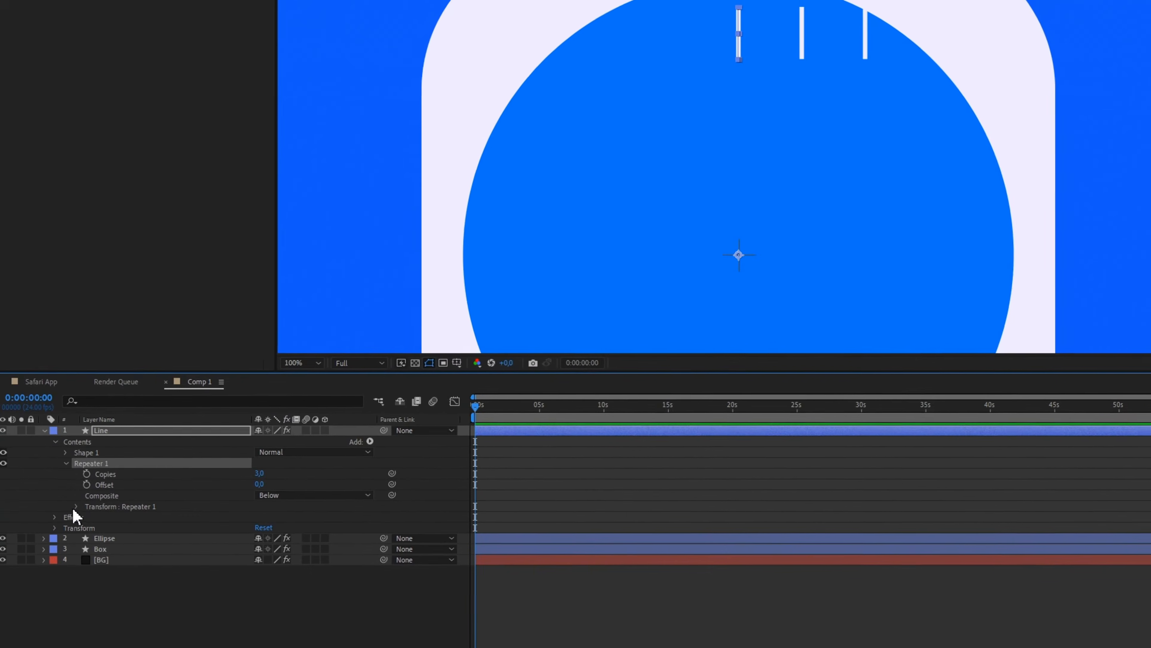
pyautogui.click(78, 507)
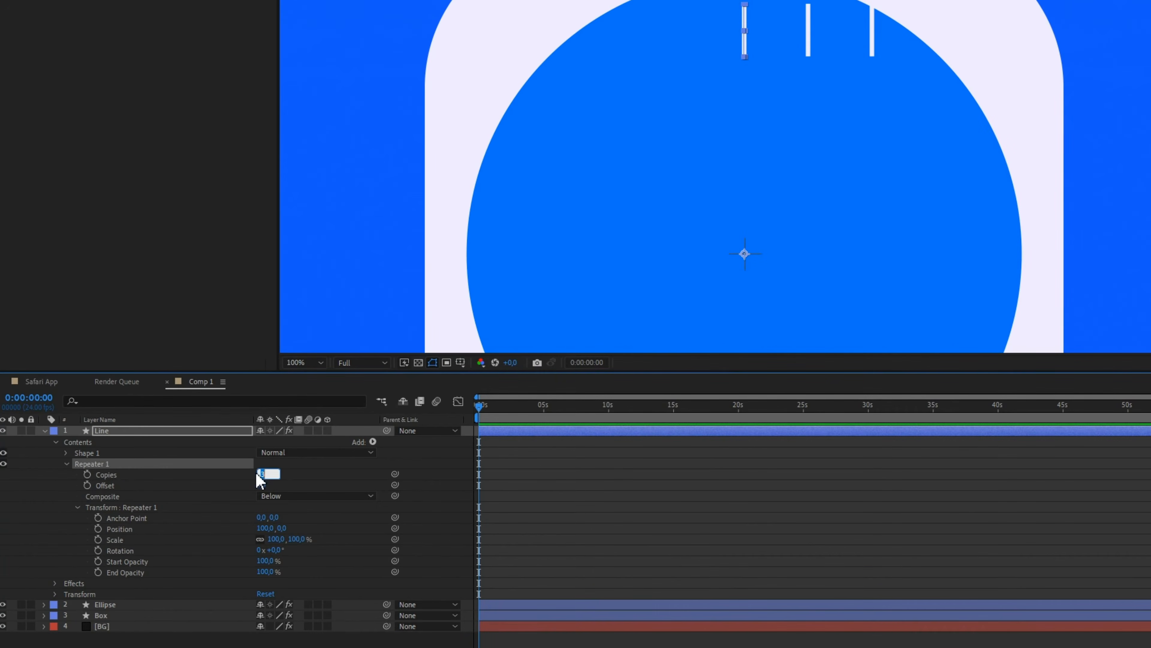
pyautogui.write('10')
pyautogui.press('Return')
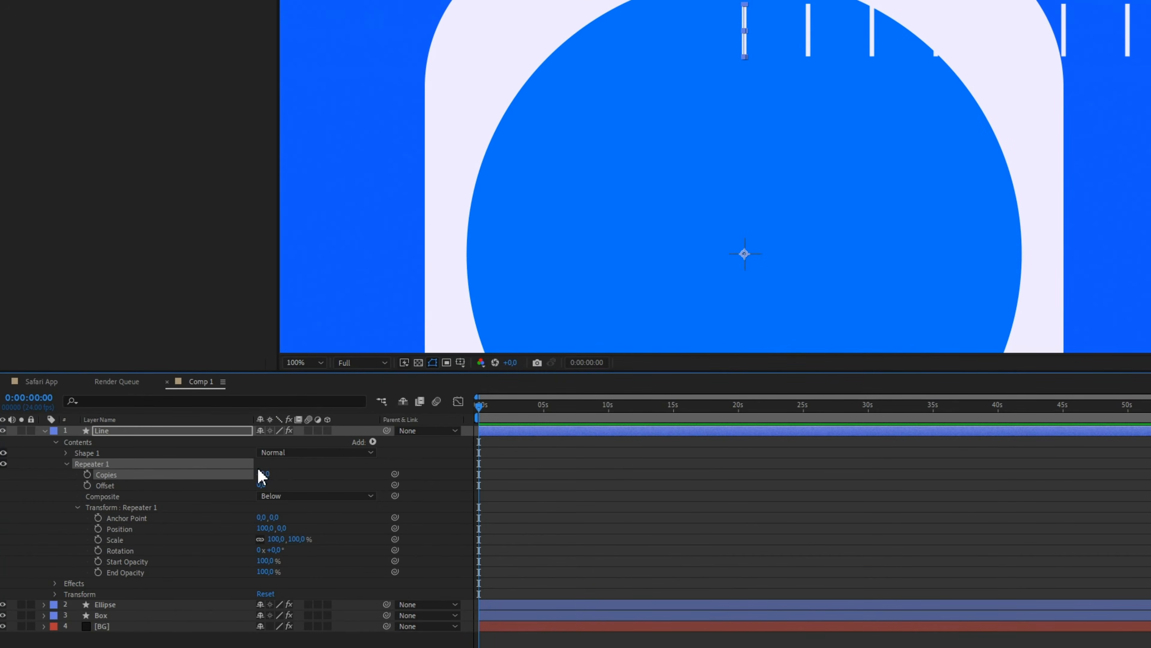
# Step: Set the Repeater's transform position to 0, 0 and its rotation to 9° so the marks run around the circle
pyautogui.write('0')
pyautogui.click(276, 549)
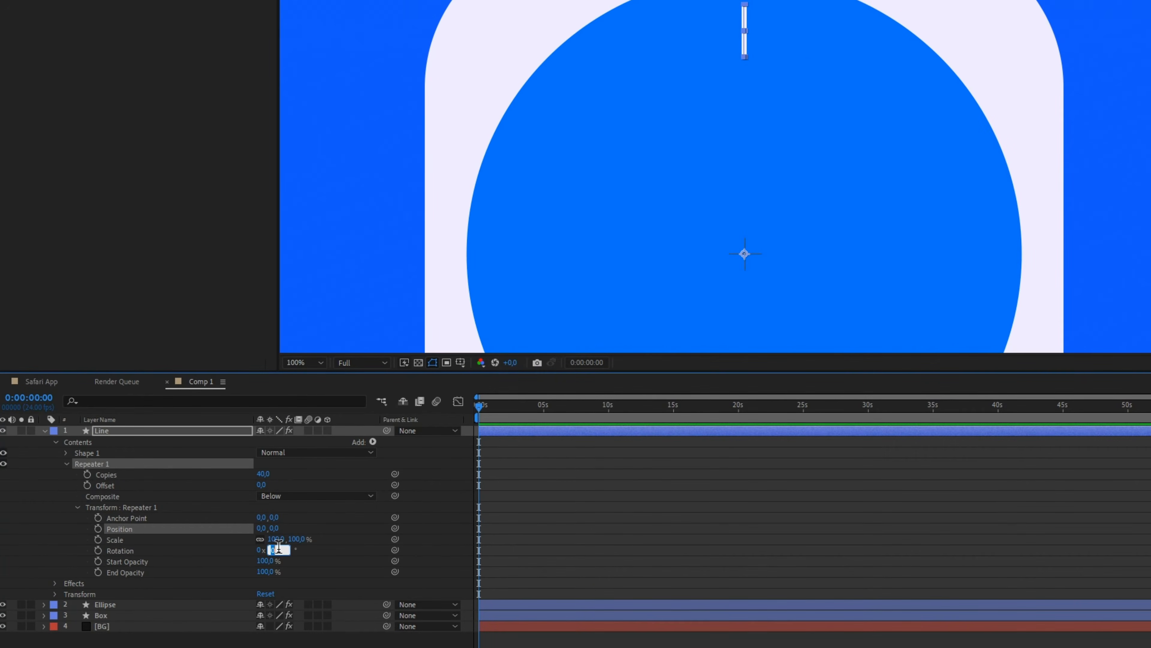
pyautogui.press('Return')
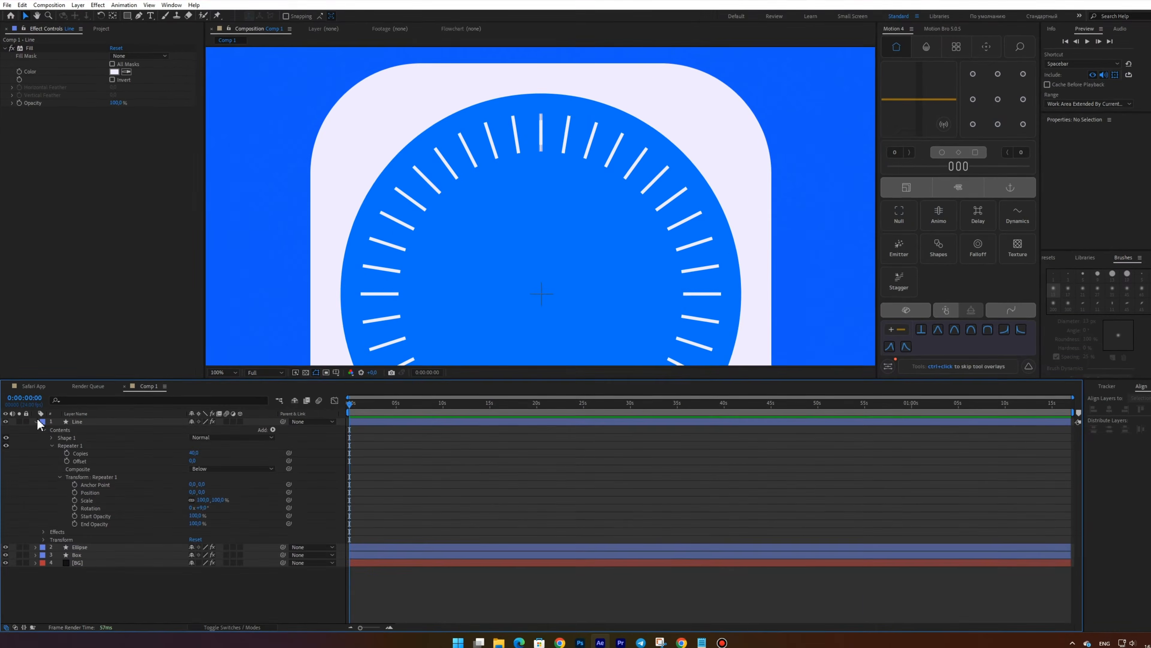
# Step: Duplicate the Line layer and shorten the copy's mark from its lower end to about half its length
pyautogui.click(109, 434)
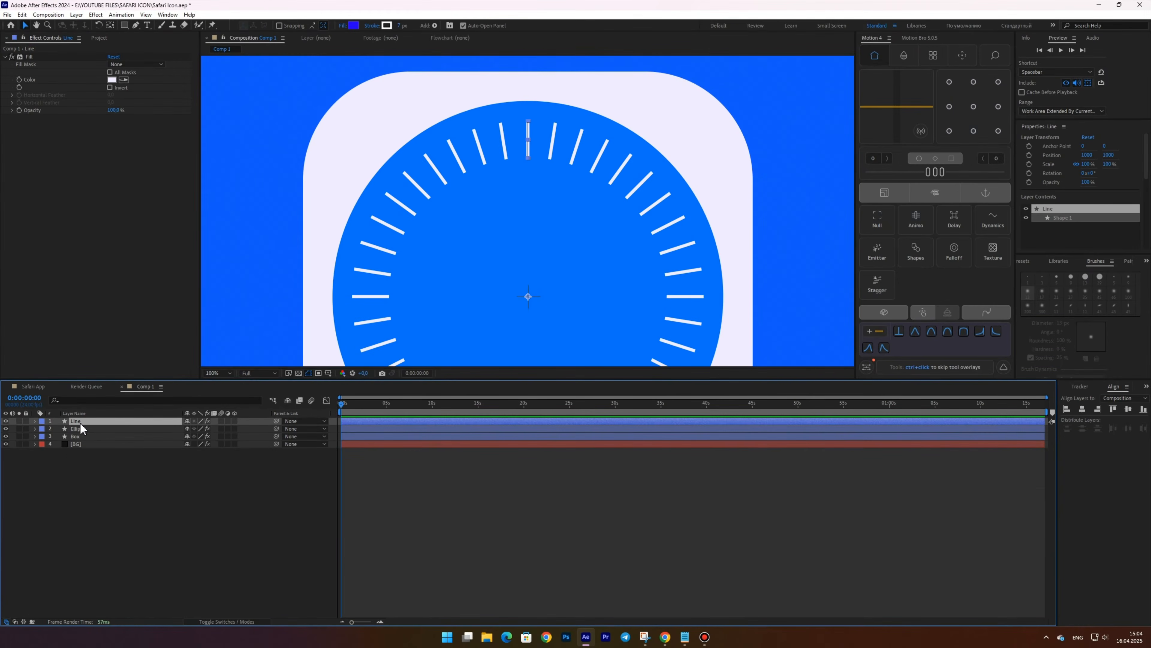
pyautogui.hotkey('ctrl', 'd')
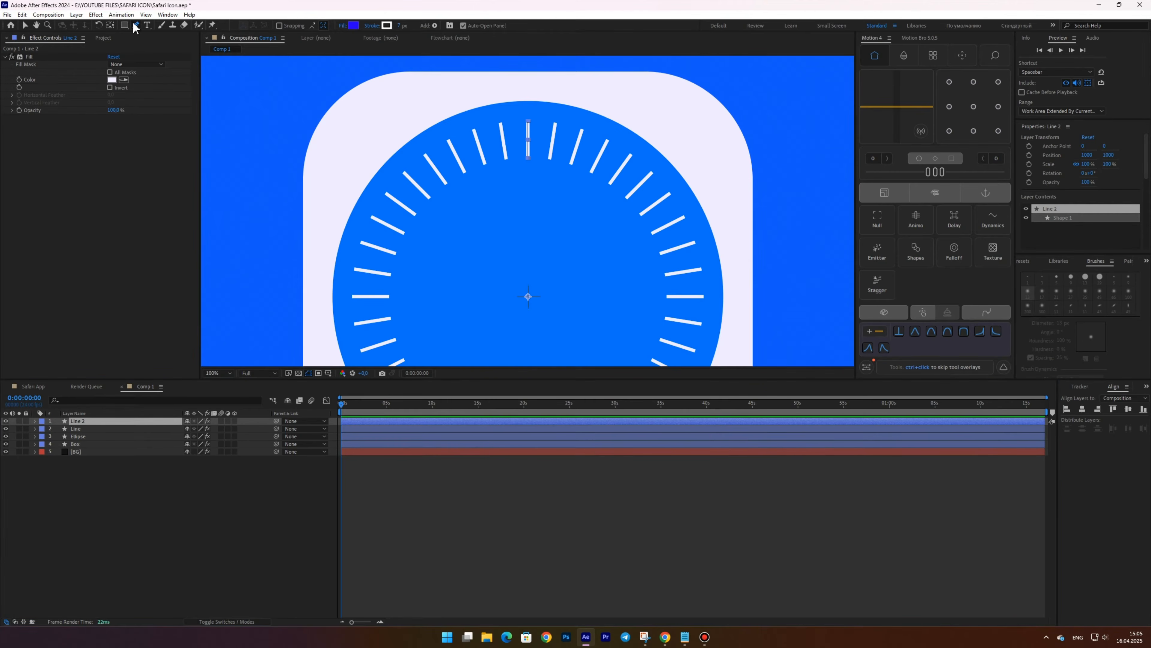
pyautogui.press('g')
pyautogui.press('.')
pyautogui.moveTo(496, 127); pyautogui.dragTo(524, 265)
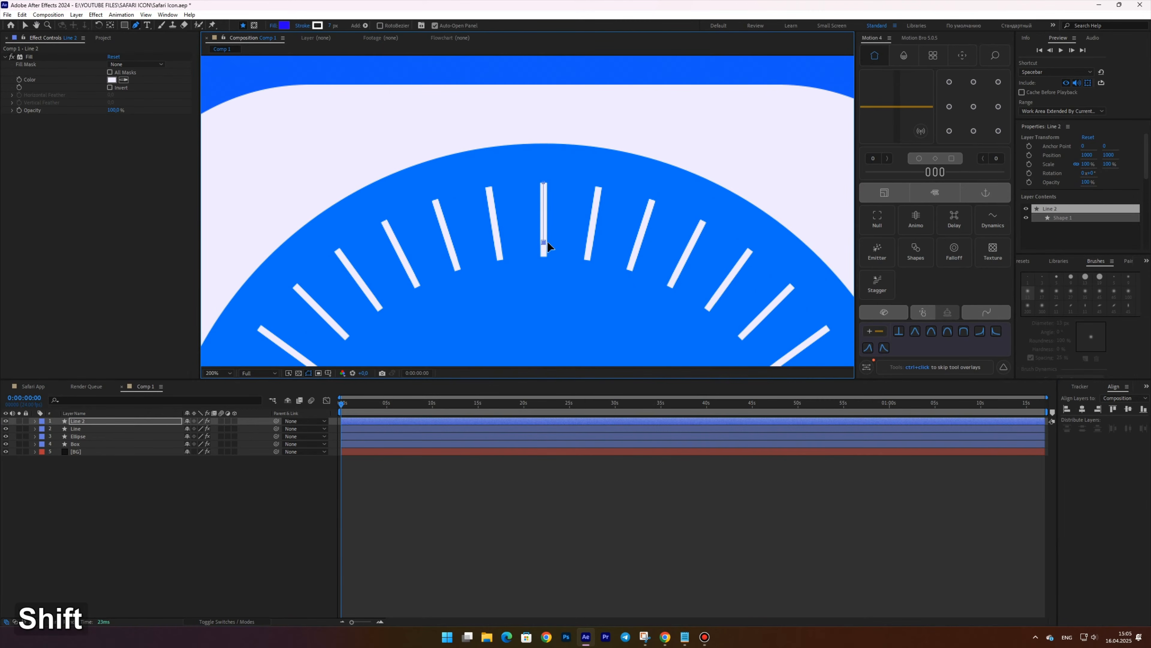
pyautogui.click(25, 25)
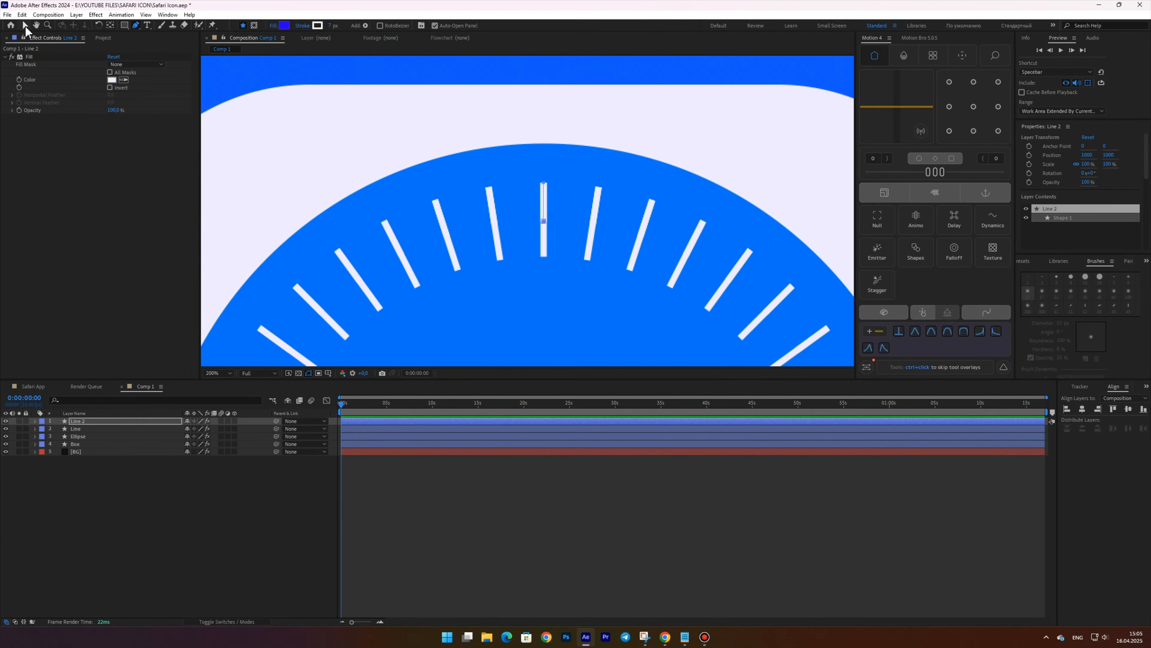
# Step: Set the Line 2 layer's rotation to 4.5° so its short marks sit between the long ones
pyautogui.click(86, 423)
pyautogui.press('r')
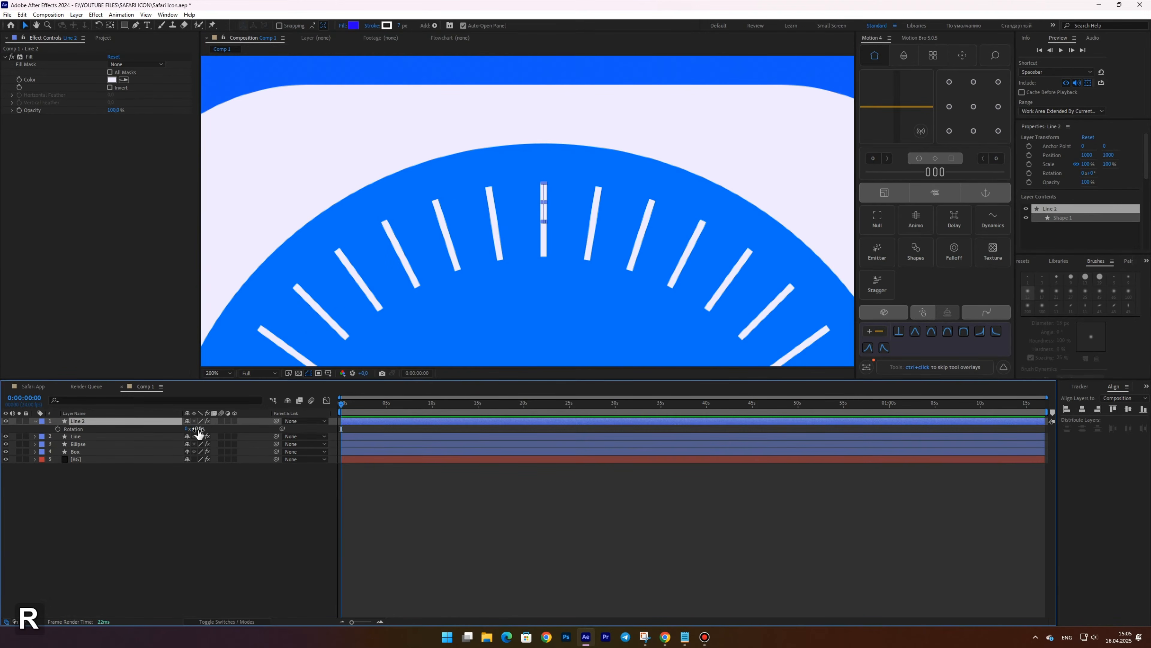
pyautogui.write('5')
pyautogui.press('Return')
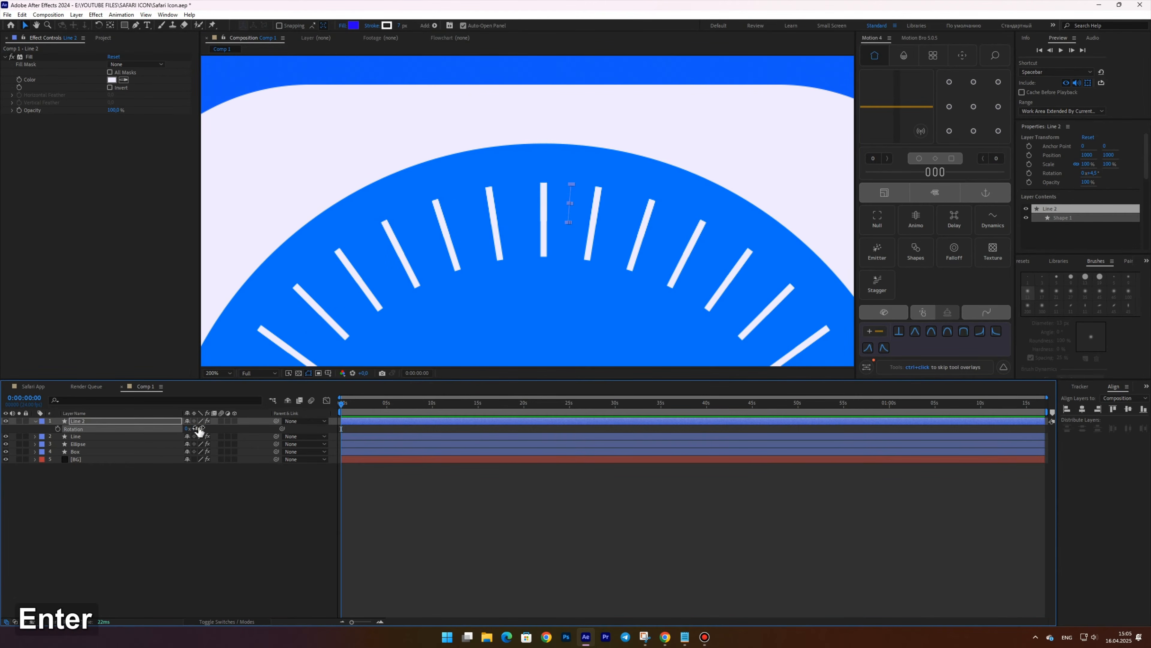
pyautogui.click(192, 543)
pyautogui.scroll(-4, 334, 257)
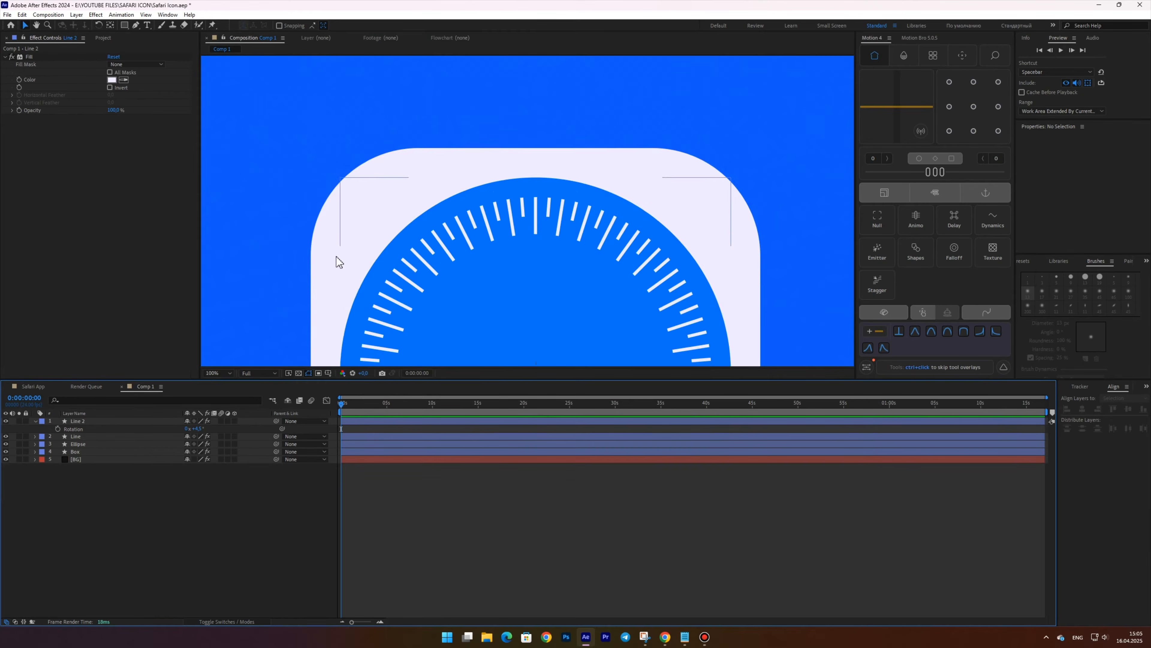
pyautogui.middleClick(334, 185)
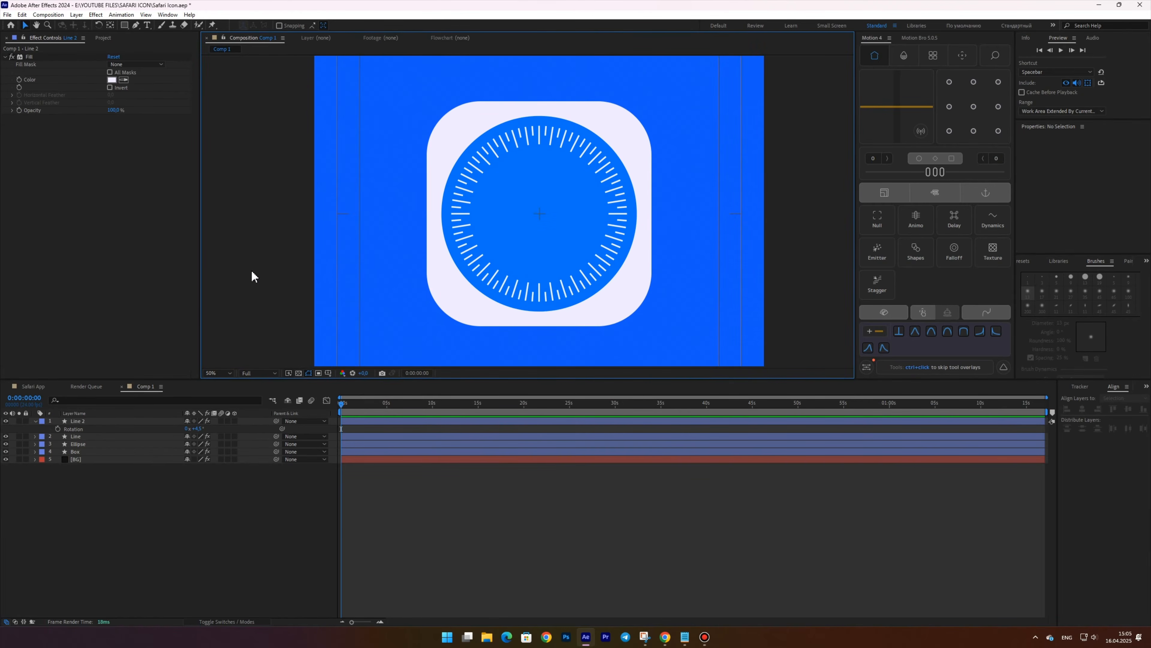
pyautogui.click(35, 421)
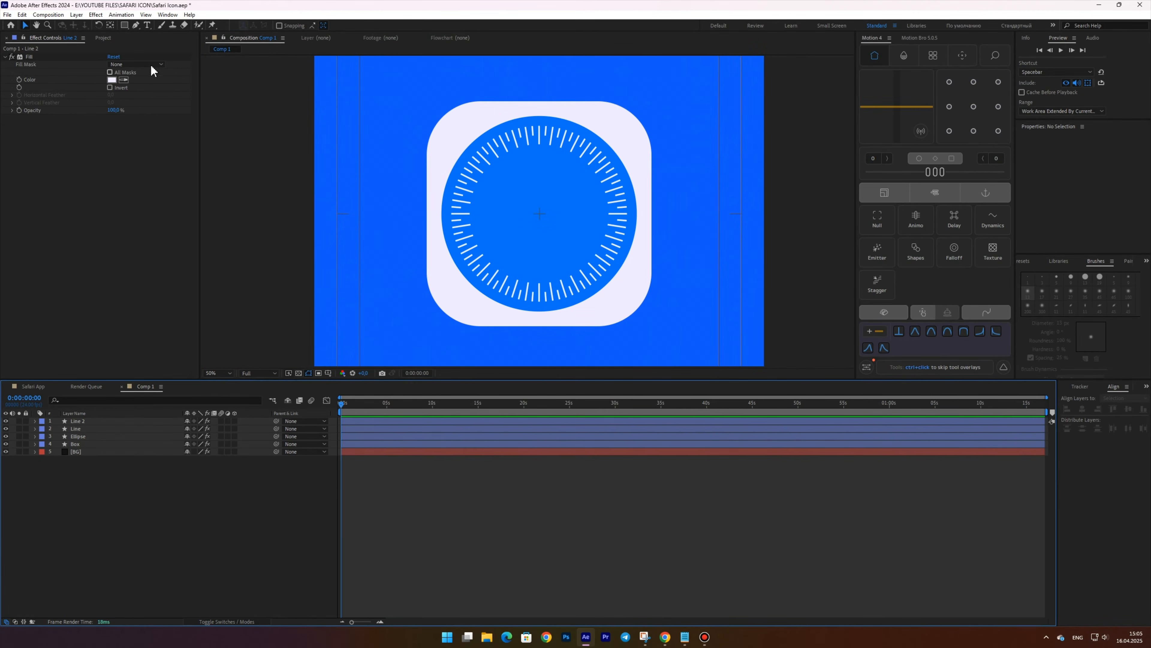
# Step: Draw a straight vertical line with the Pen tool from the circle's center to just above the uppermost dial mark, on a new shape layer
pyautogui.click(137, 26)
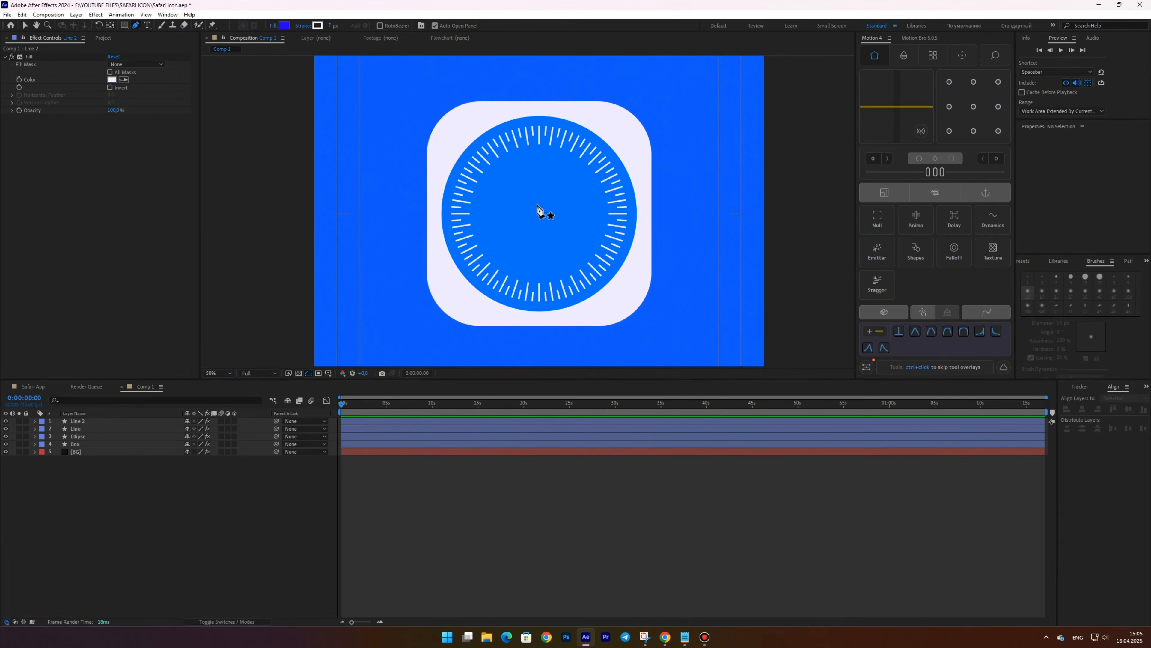
pyautogui.scroll(7, 537, 205)
pyautogui.middleClick(552, 216)
pyautogui.click(515, 229)
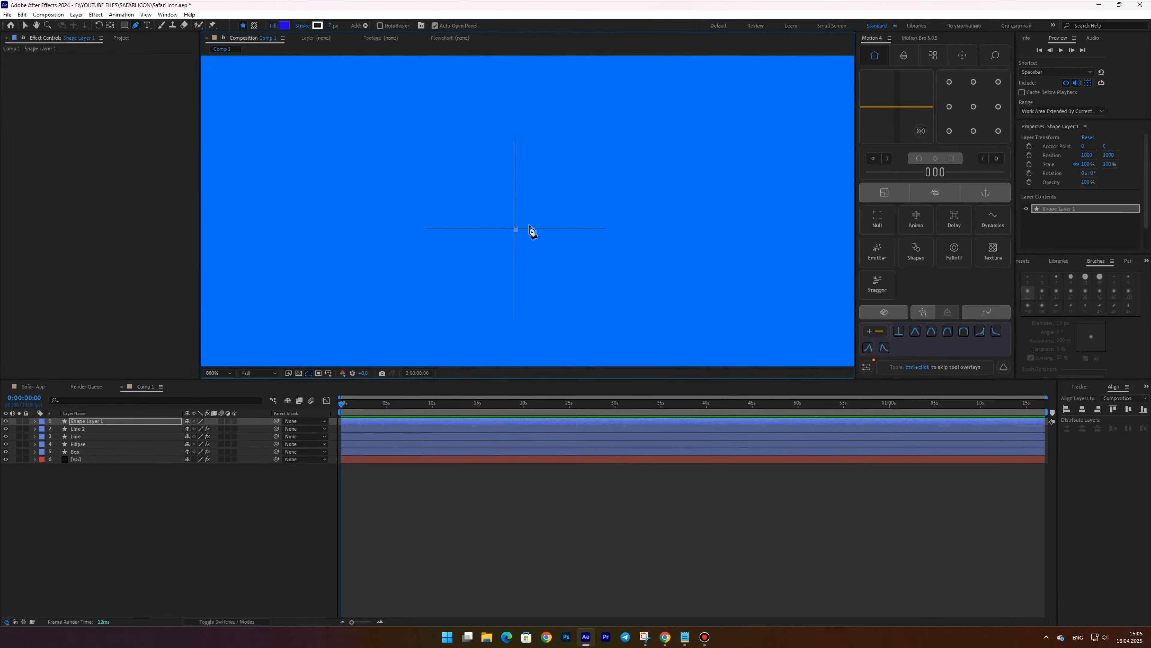
pyautogui.scroll(-4, 531, 232)
pyautogui.middleClick(545, 167)
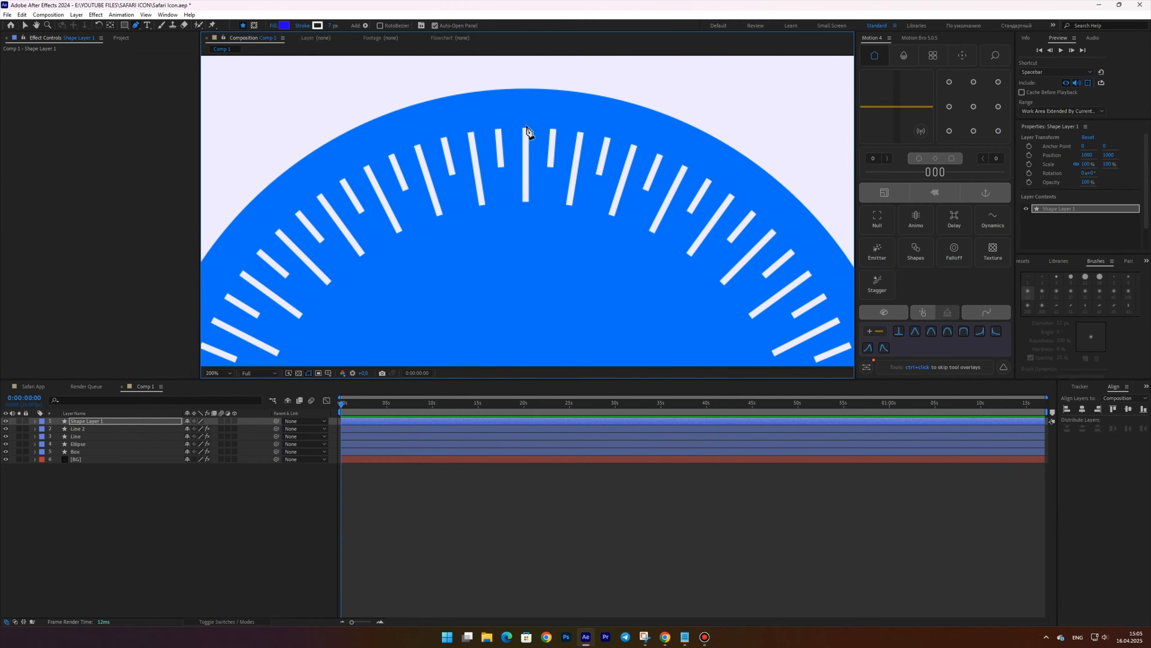
pyautogui.keyDown('shift'); pyautogui.click(525, 123); pyautogui.keyUp('shift')
pyautogui.scroll(-2, 527, 127)
pyautogui.middleClick(540, 148)
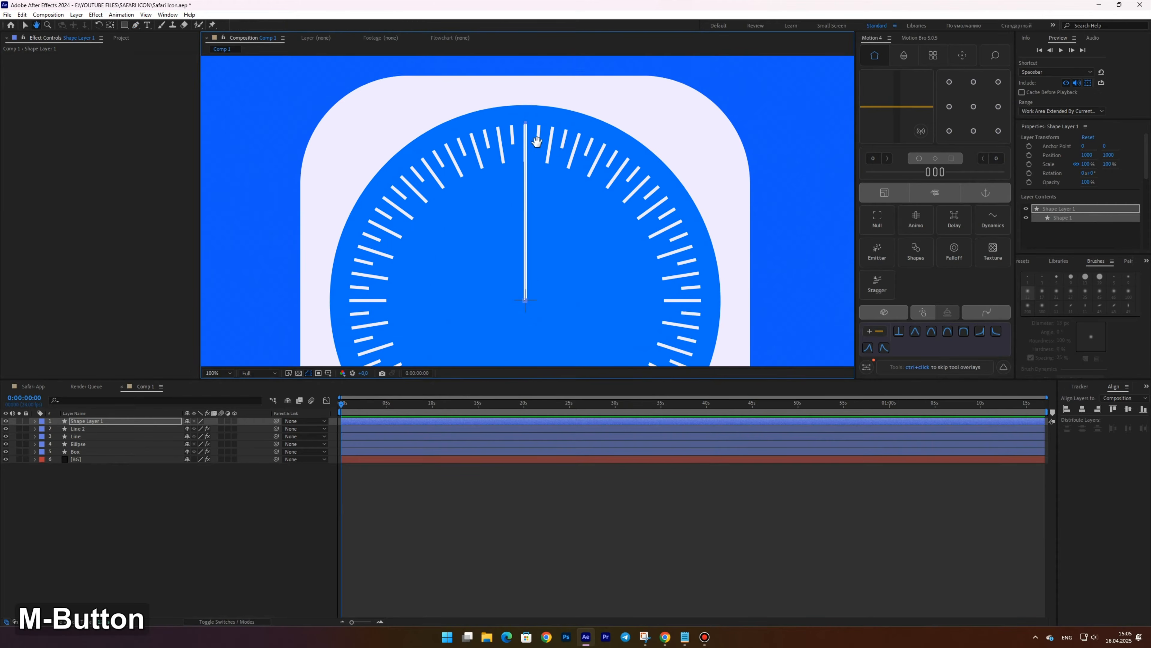
# Step: Set the new center line's stroke width to 105 px
pyautogui.press('KP_1')
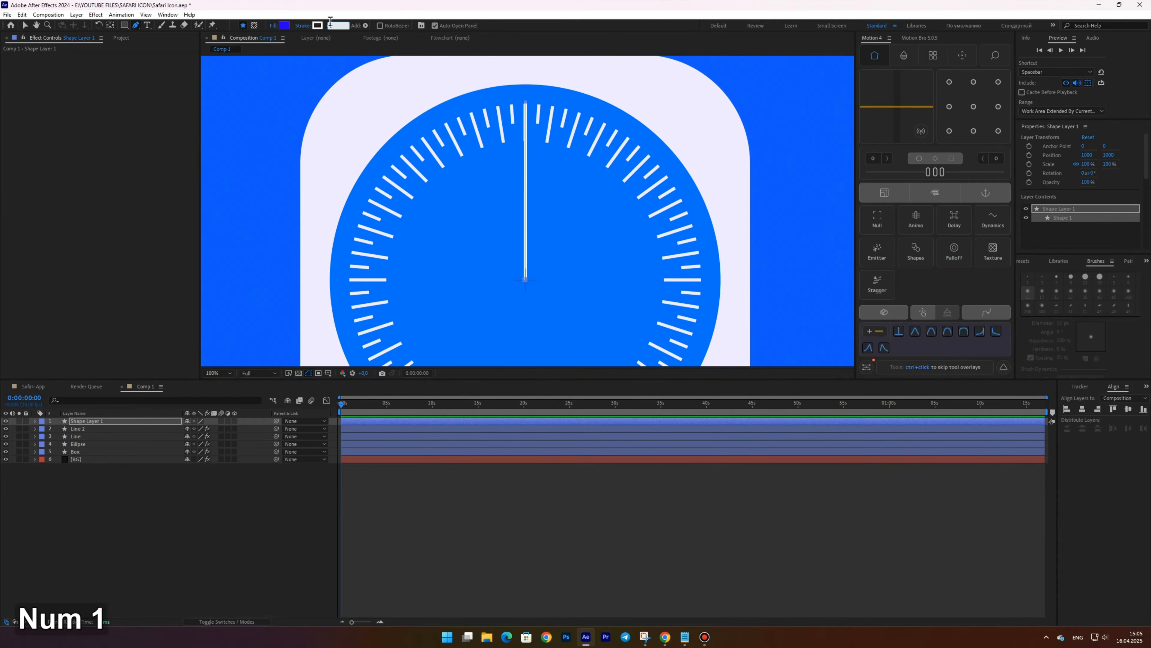
pyautogui.write('05')
pyautogui.press('Return')
pyautogui.click(24, 26)
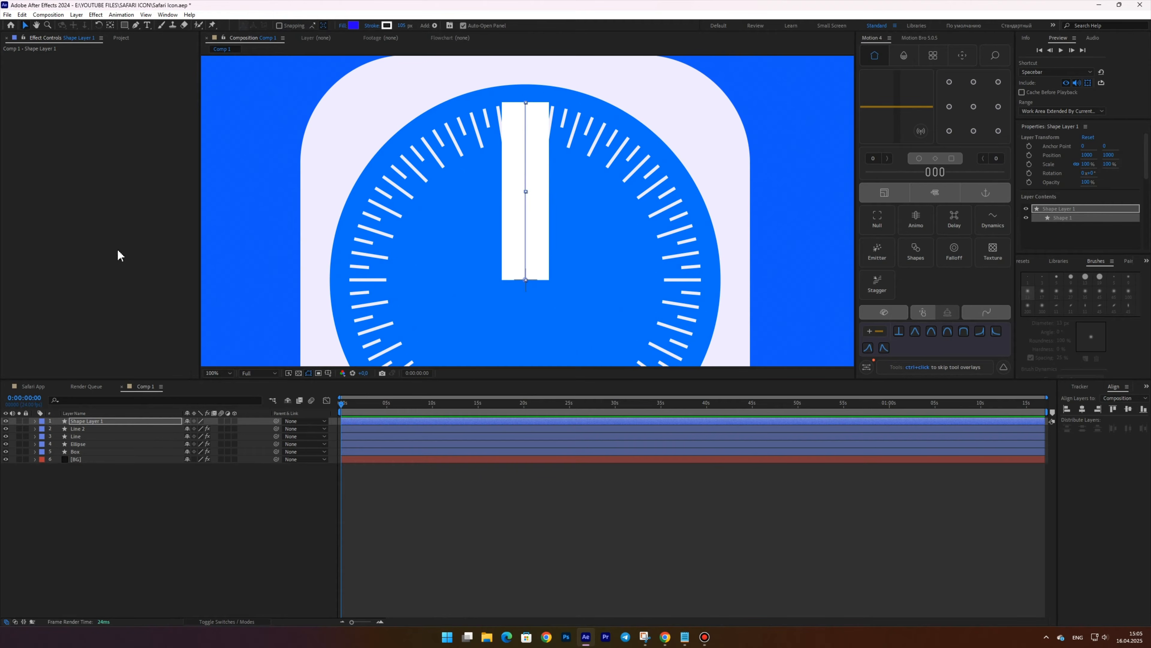
# Step: Apply the Fill effect with an orange-red color to the thick center line's layer and rename the layer as Arrow
pyautogui.hotkey('ctrl', 'shift', 'space')
pyautogui.write('fil')
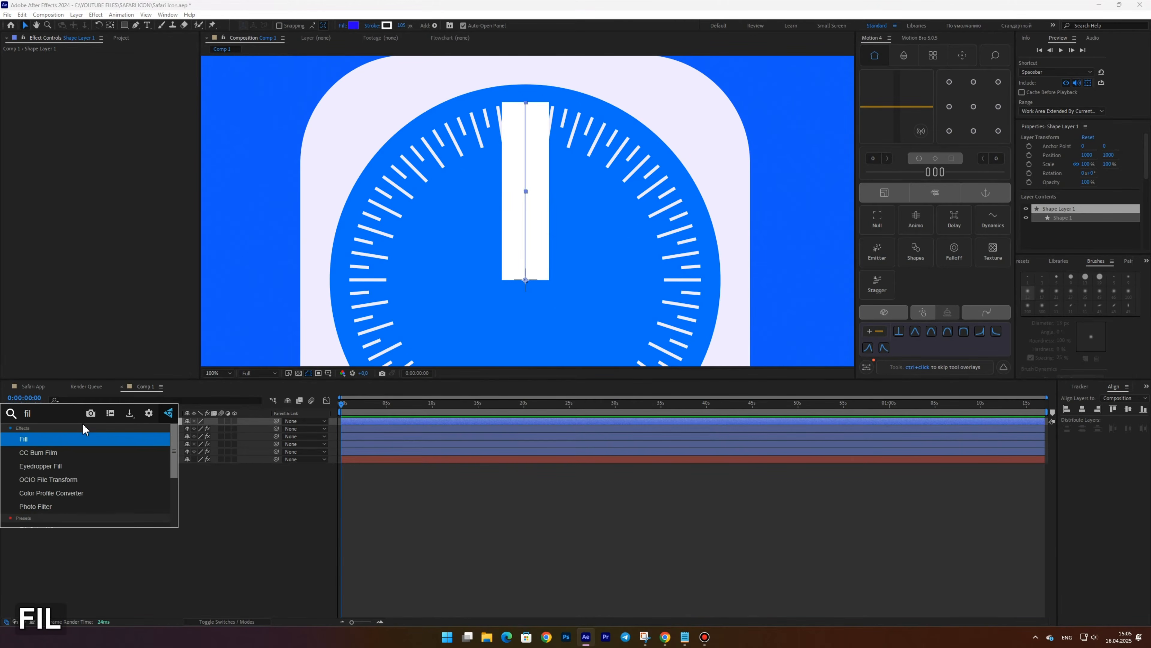
pyautogui.press('Return')
pyautogui.click(112, 81)
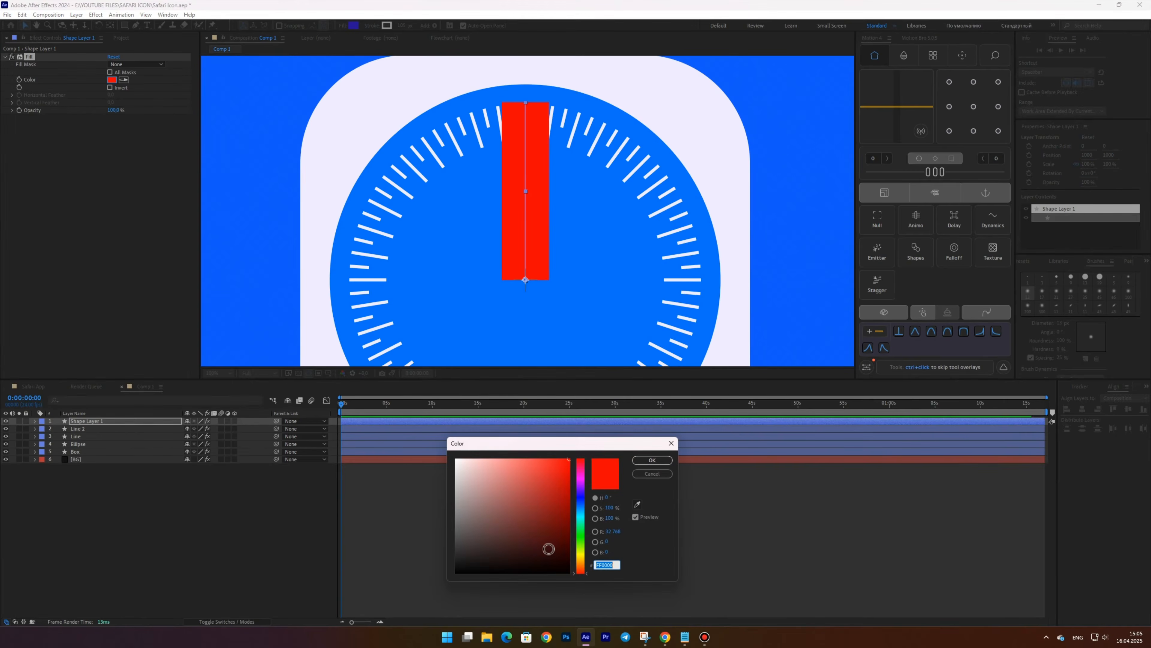
pyautogui.click(585, 571)
pyautogui.press('Return')
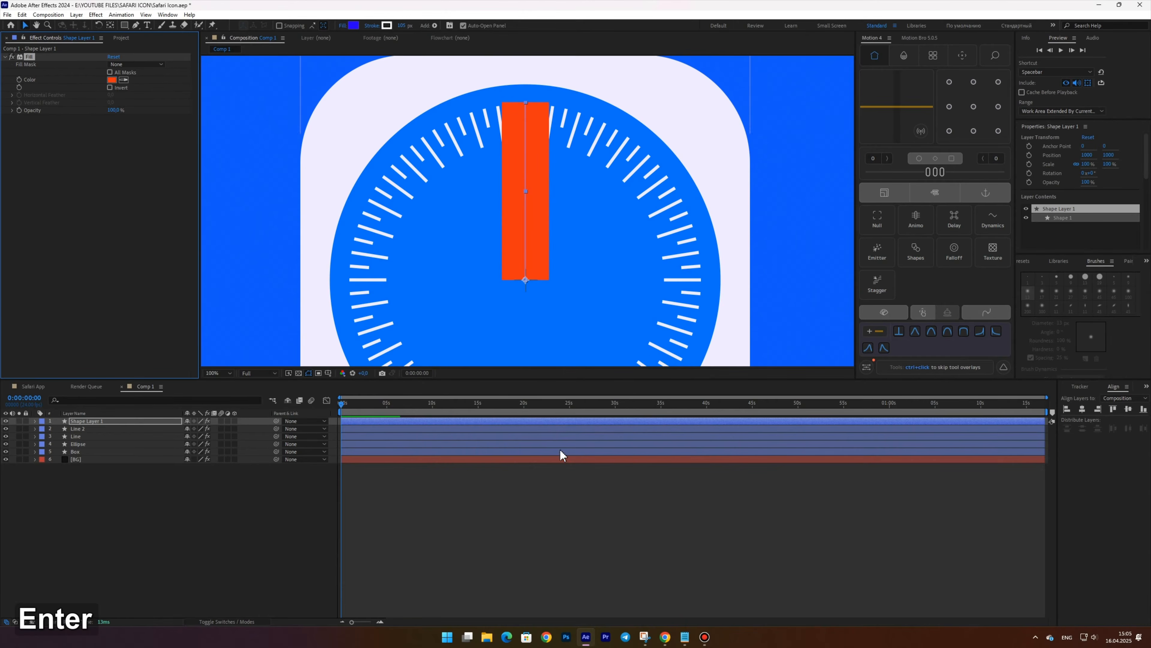
pyautogui.write('Arrow')
pyautogui.press('Return')
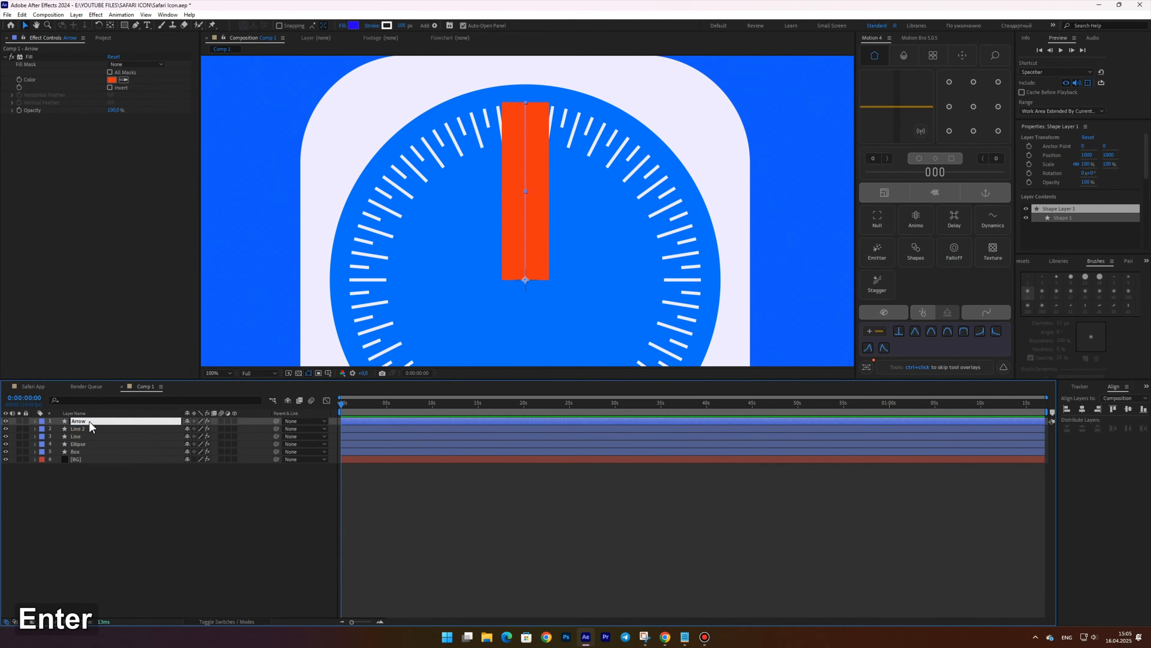
# Step: Set the Taper End Length of the Arrow layer's stroke to 100%
pyautogui.click(34, 420)
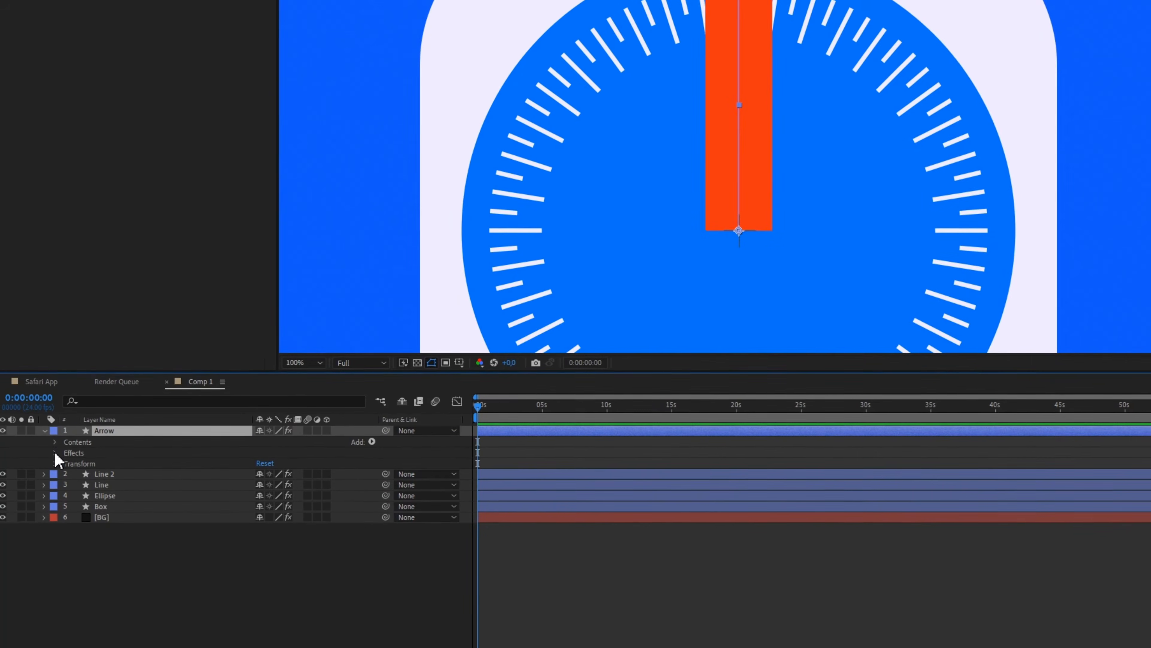
pyautogui.click(55, 441)
pyautogui.click(67, 452)
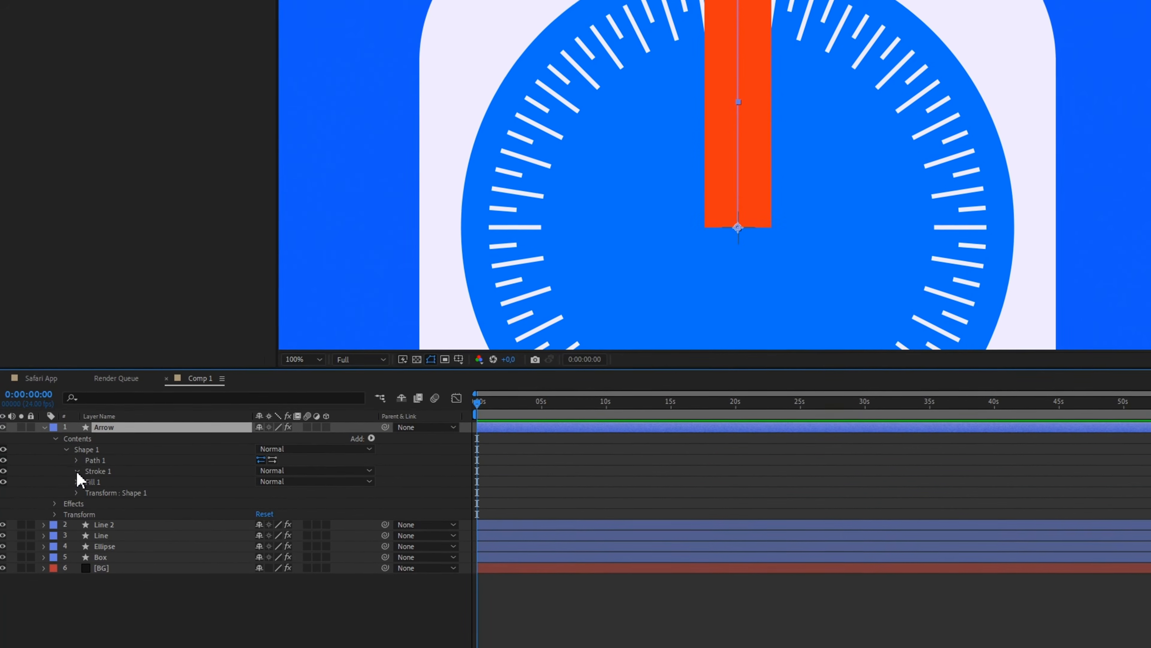
pyautogui.click(77, 471)
pyautogui.click(87, 568)
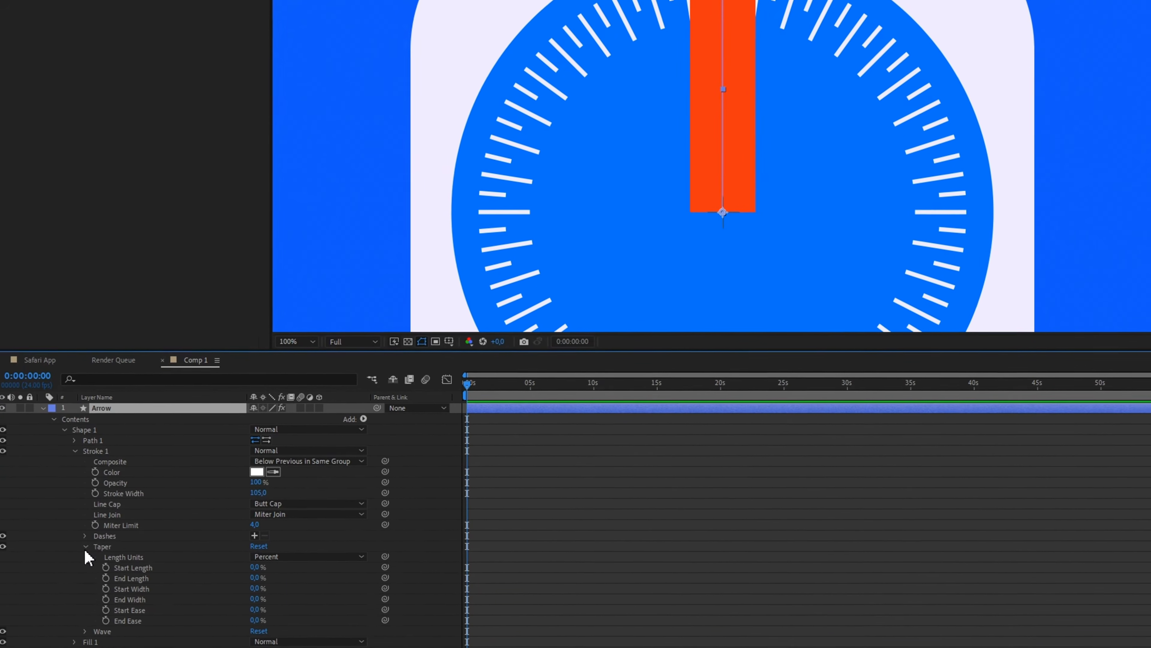
pyautogui.click(254, 571)
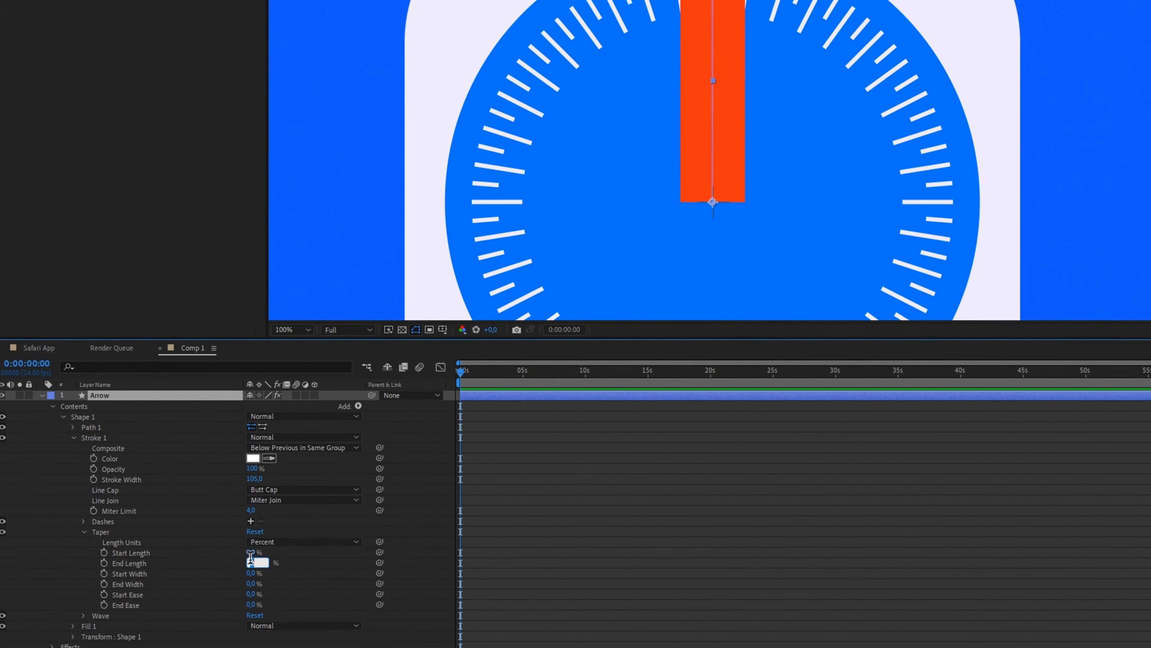
pyautogui.write('100')
pyautogui.press('Return')
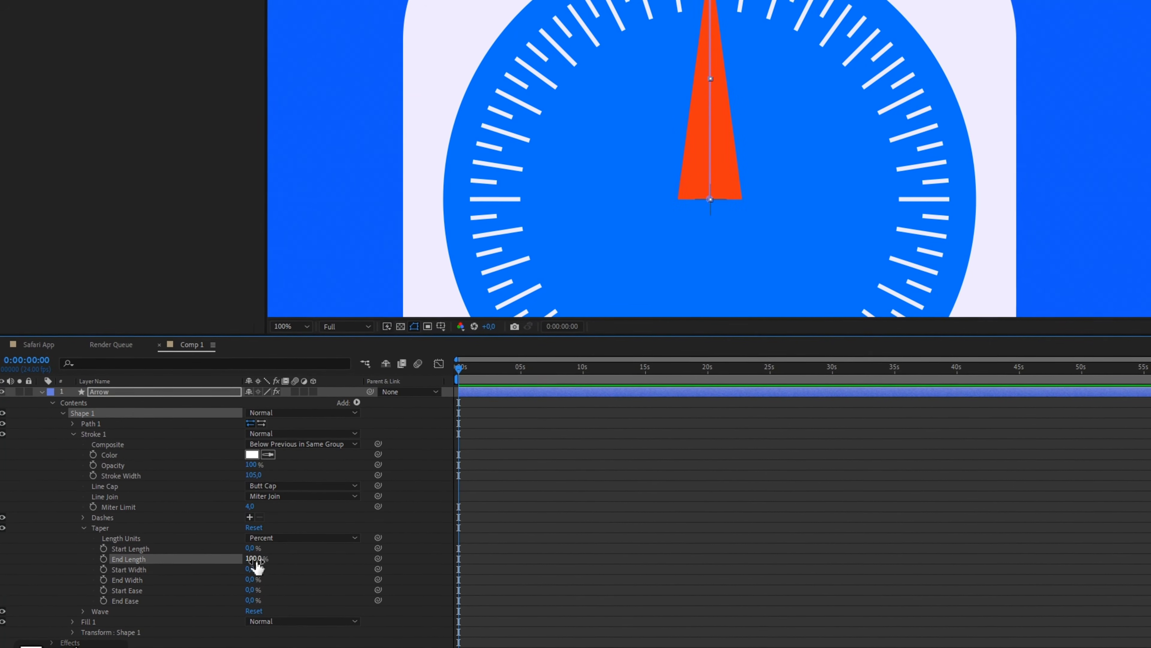
# Step: Set the Taper End Width of the Arrow layer's stroke to 7.5% and collapse the layer's properties
pyautogui.click(250, 580)
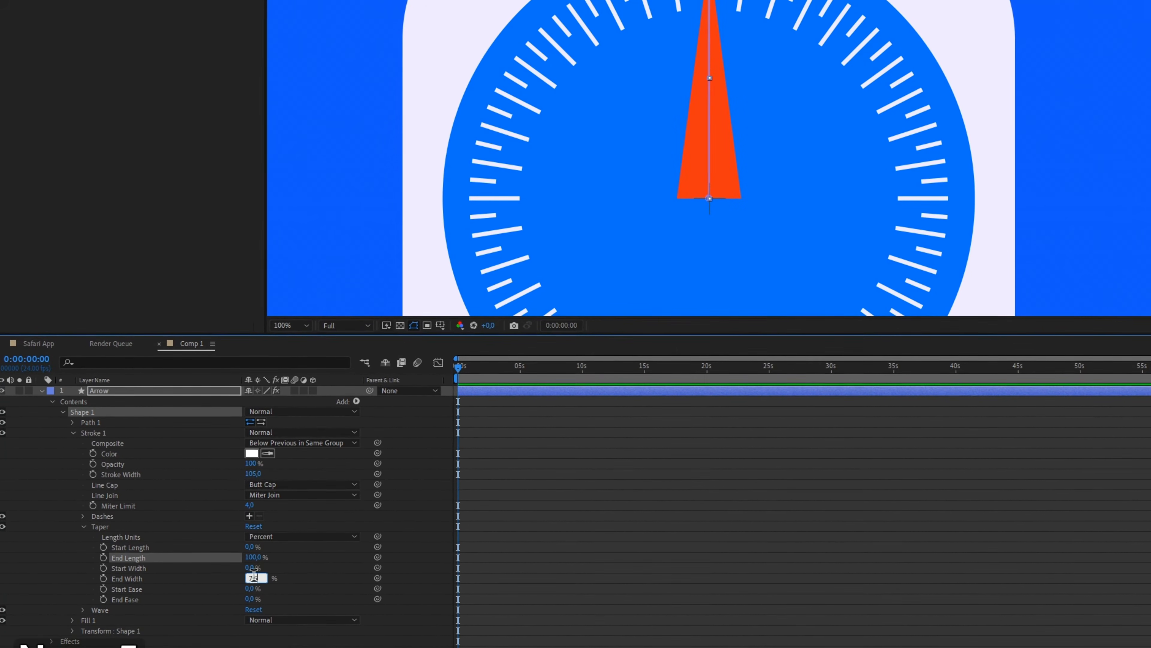
pyautogui.write('7,5')
pyautogui.press('Return')
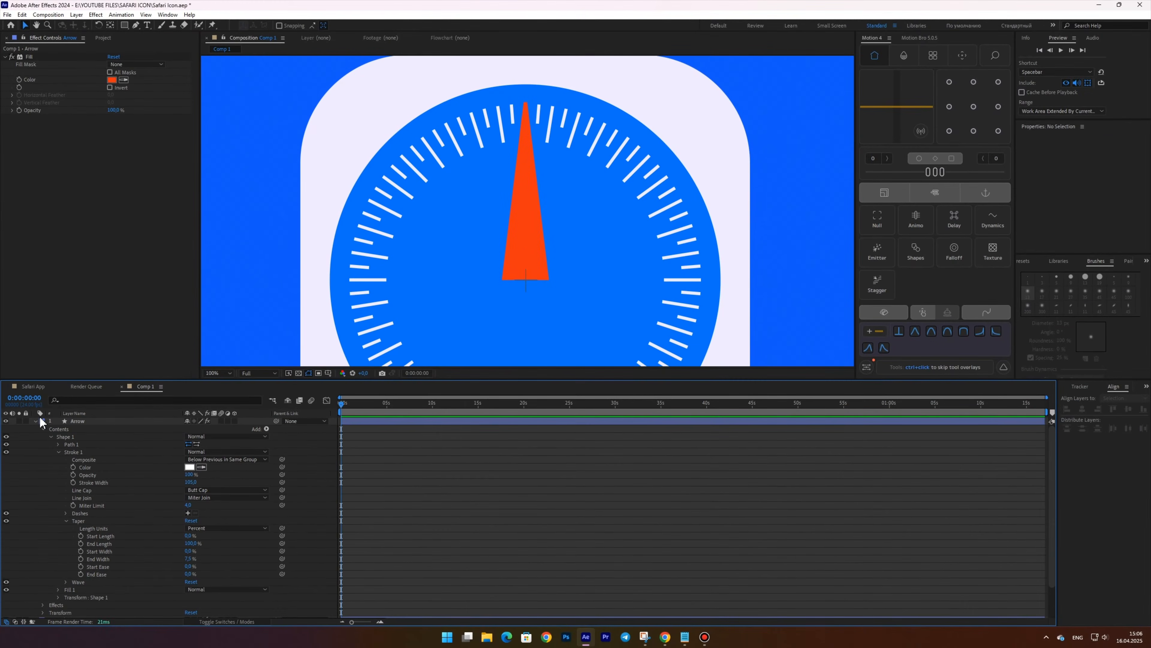
pyautogui.click(35, 420)
# Step: Duplicate the Arrow layer and set the copy's rotation to 180° so it points downward
pyautogui.click(79, 421)
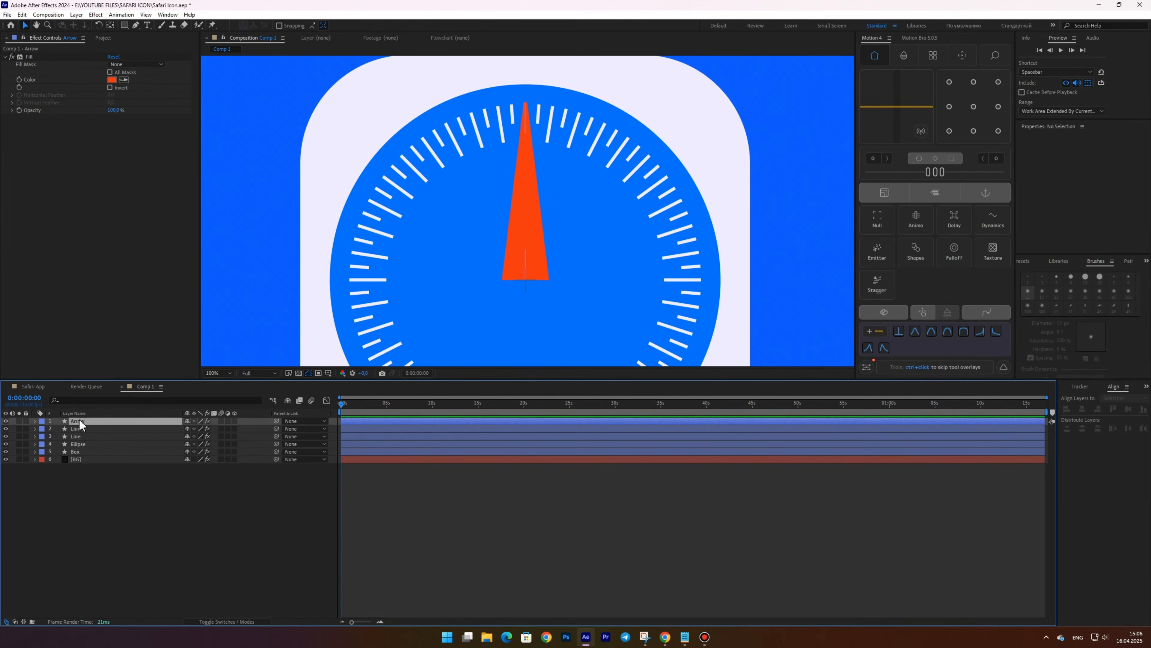
pyautogui.hotkey('ctrl', 'd')
pyautogui.press('r')
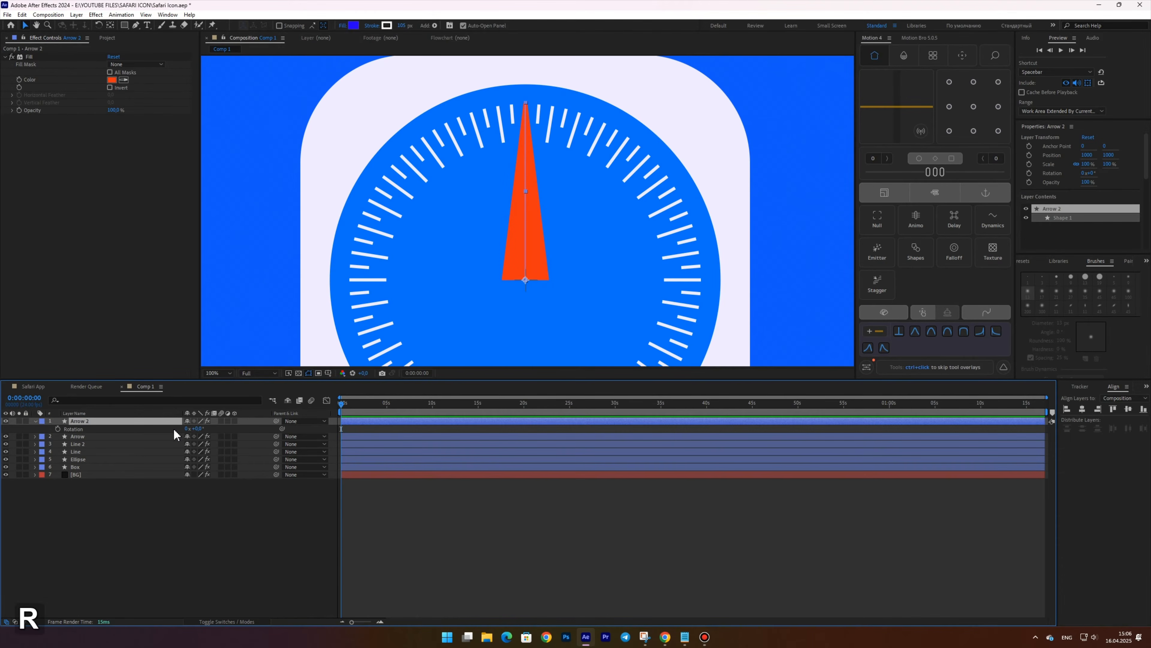
pyautogui.click(200, 428)
pyautogui.write('180')
pyautogui.press('Return')
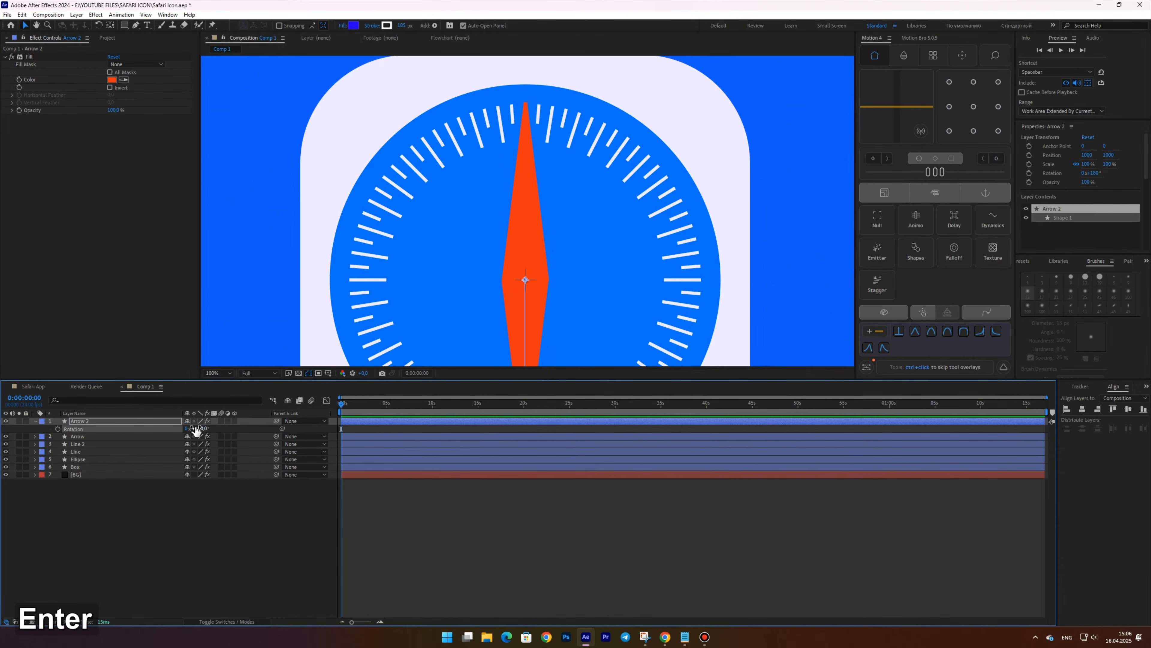
# Step: Nudge the Arrow 2 layer one step to the right so its edges line up with the upper arrow half
pyautogui.scroll(5, 481, 320)
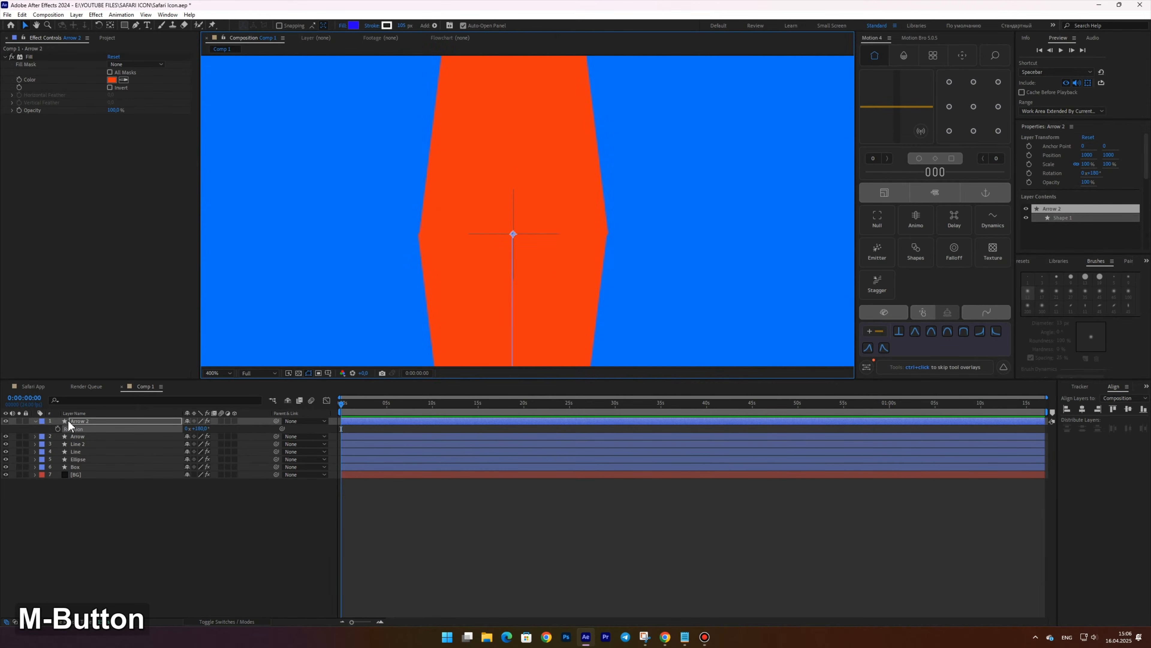
pyautogui.press('Right')
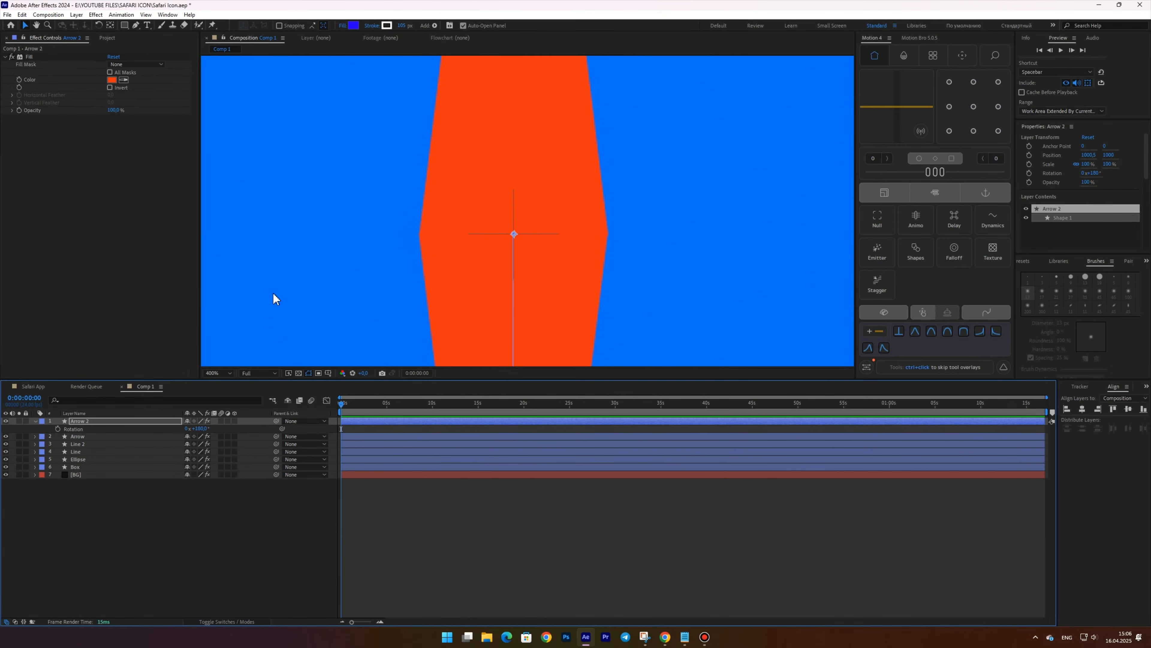
pyautogui.scroll(-4, 321, 211)
pyautogui.middleClick(321, 211)
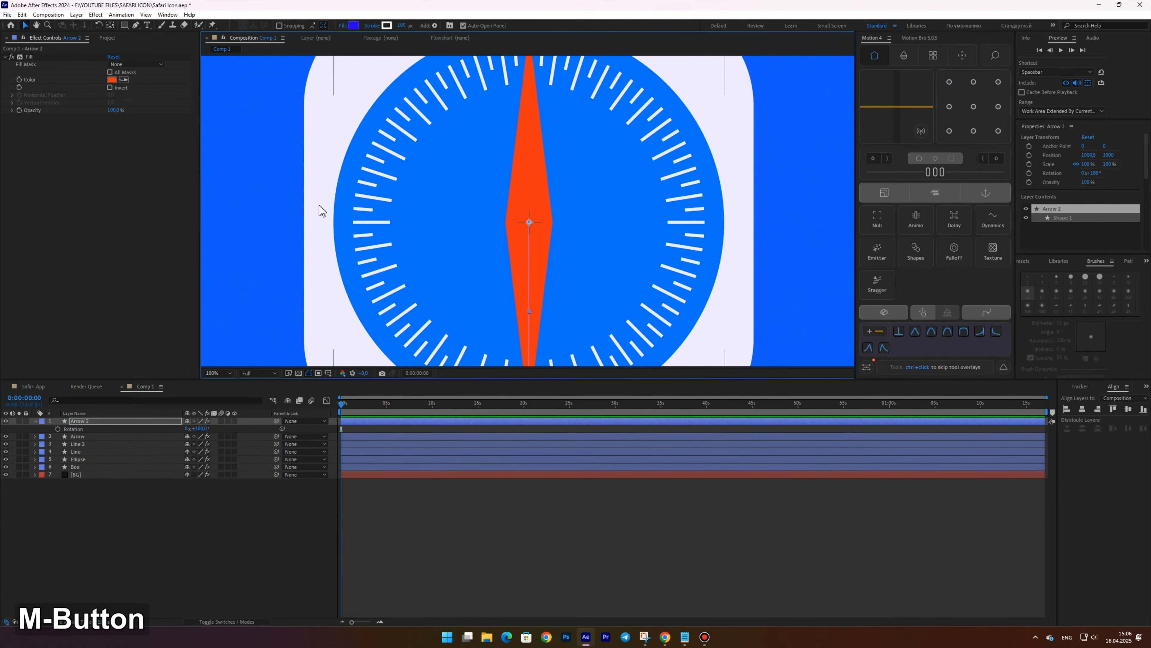
# Step: Change the Arrow 2 layer's Fill effect color to a near-white tone
pyautogui.click(111, 80)
pyautogui.moveTo(458, 467); pyautogui.dragTo(457, 452)
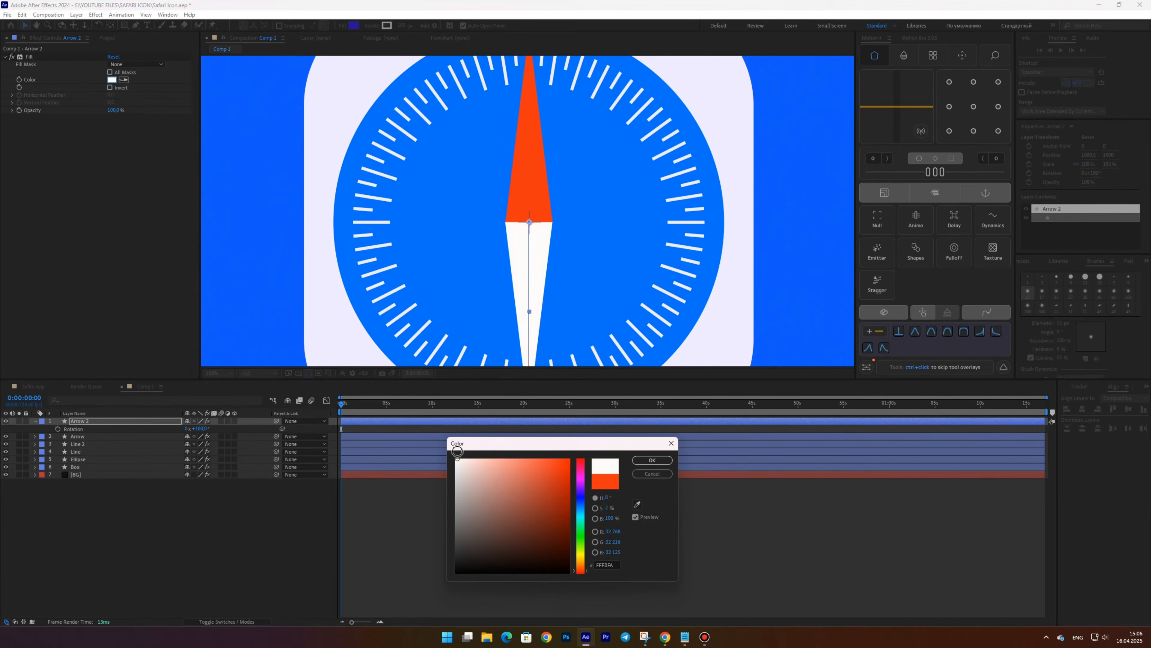
pyautogui.press('Return')
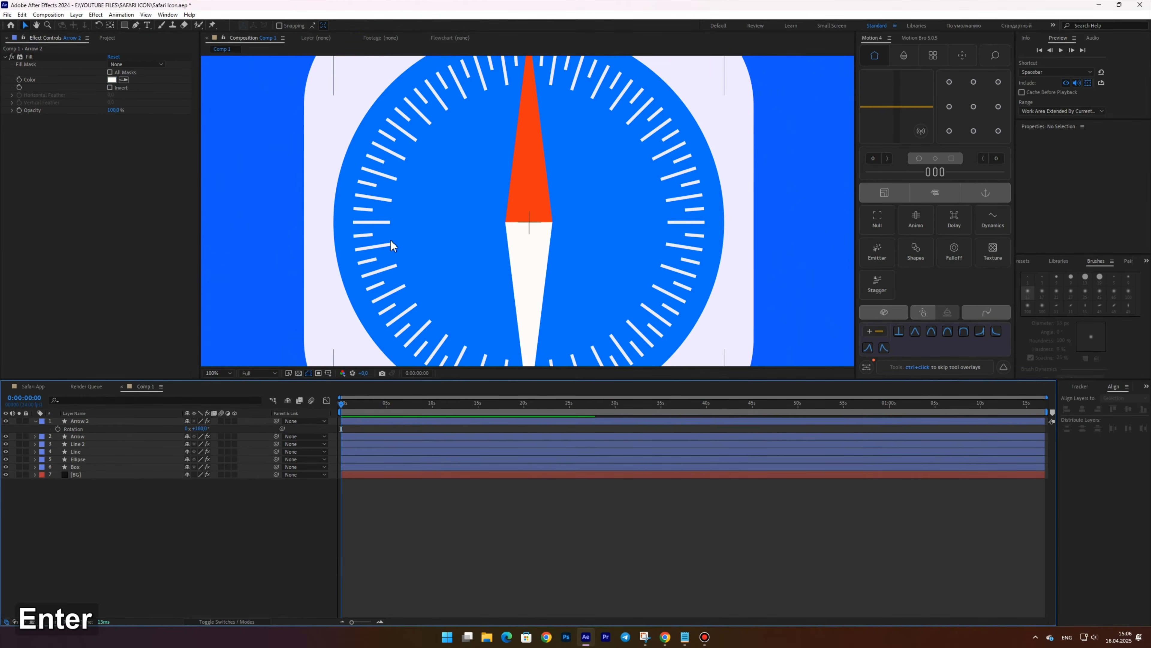
pyautogui.scroll(-1, 391, 245)
pyautogui.scroll(1, 392, 247)
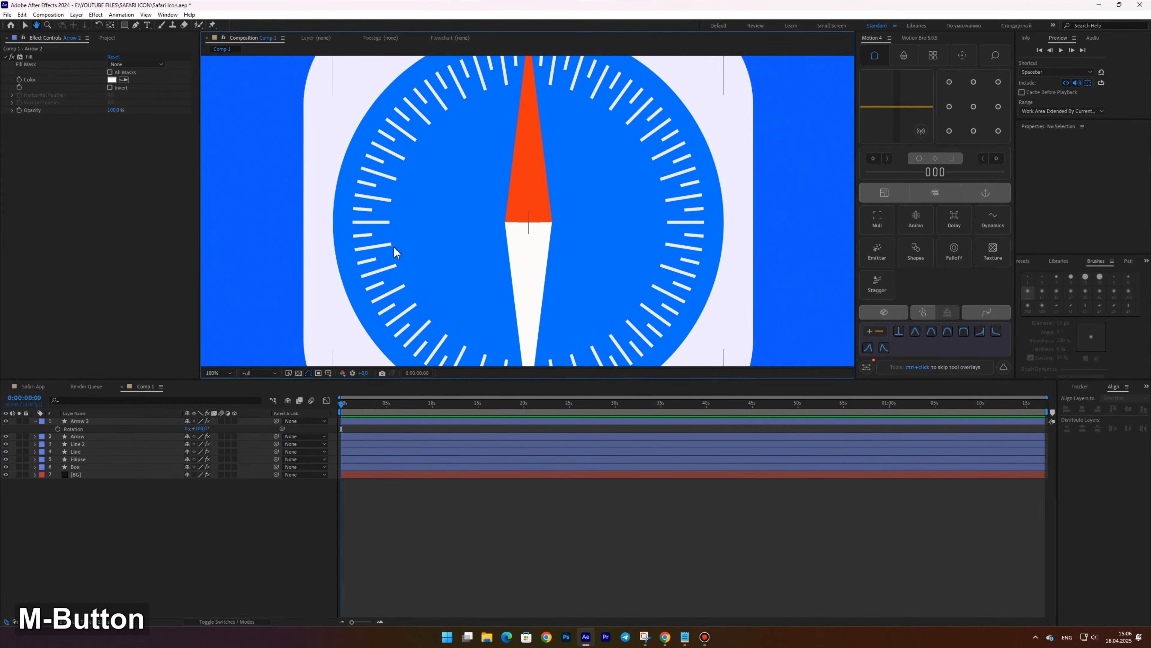
# Step: Create a null object and rename it Arrows Rotation
pyautogui.rightClick(111, 548)
pyautogui.moveTo(150, 435)
pyautogui.click(268, 487)
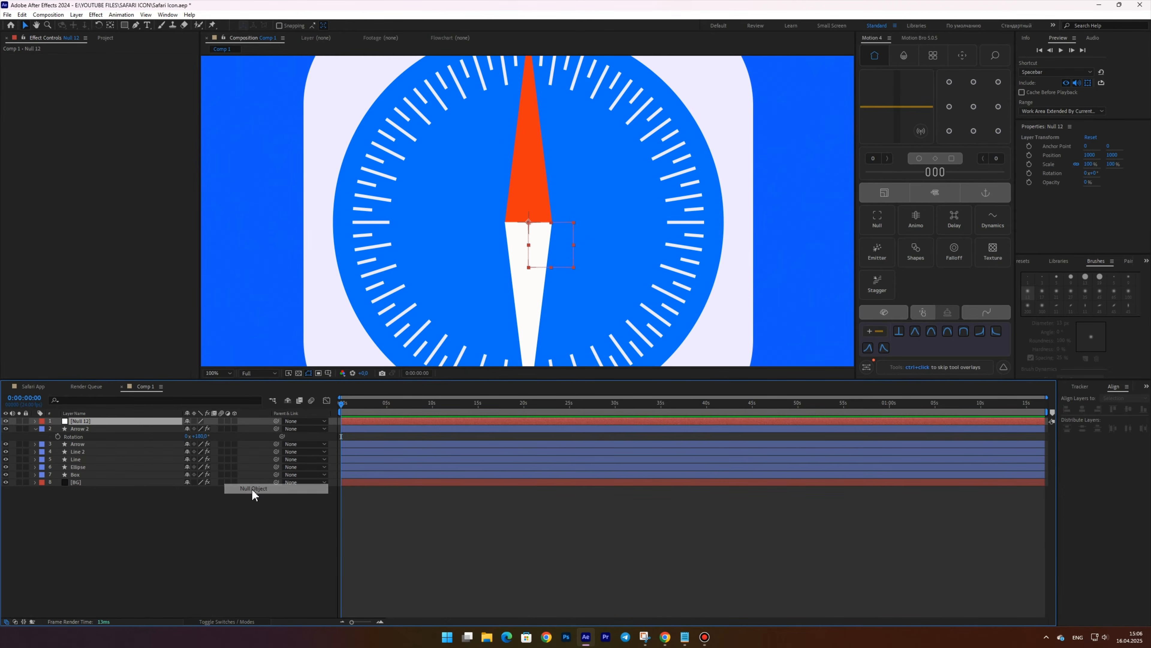
pyautogui.click(34, 429)
pyautogui.press('Return')
pyautogui.write('Arrows Rotation')
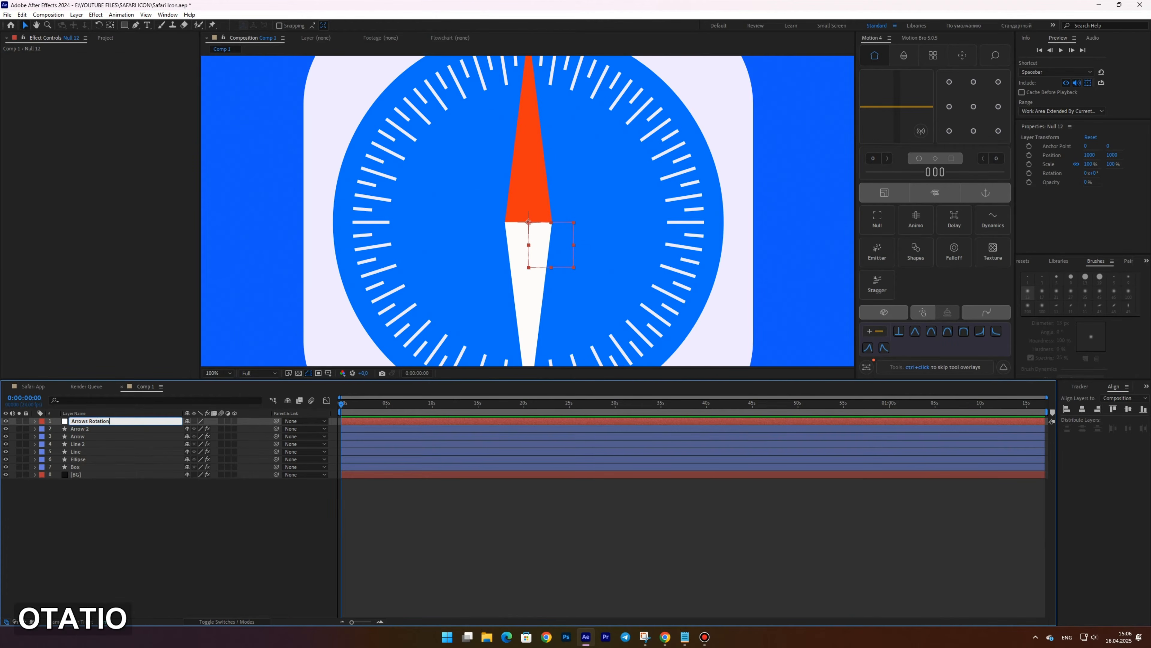
pyautogui.press('Return')
# Step: Parent the Arrow and Arrow 2 layers to the Arrows Rotation null
pyautogui.click(80, 429)
pyautogui.keyDown('shift'); pyautogui.click(103, 436); pyautogui.keyUp('shift')
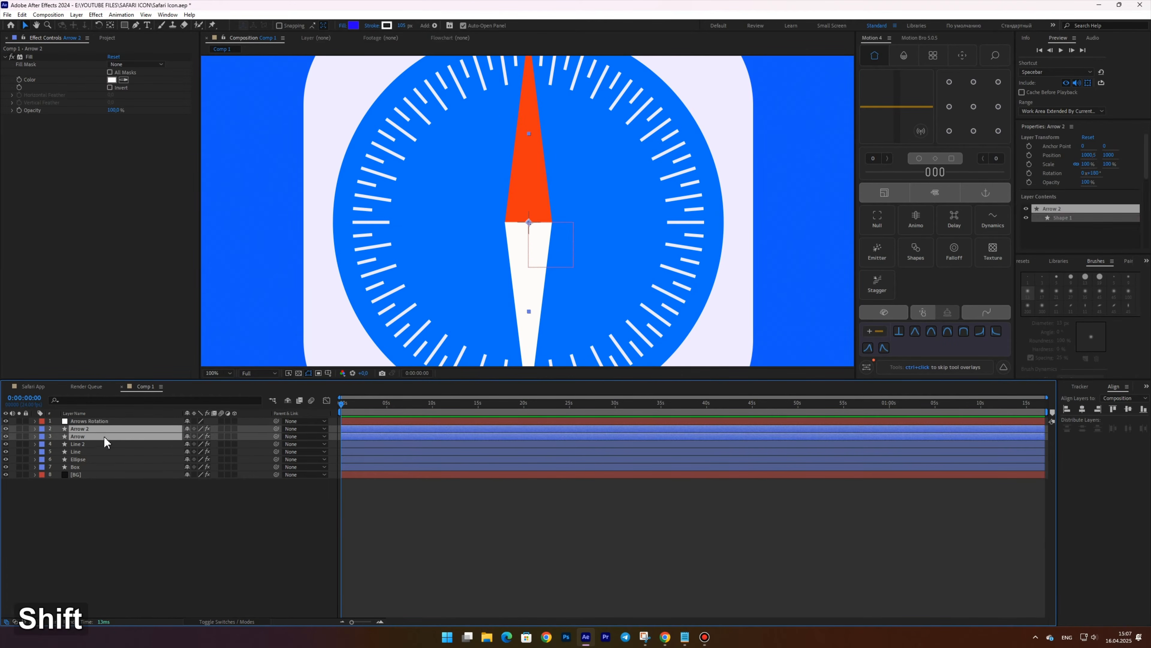
pyautogui.moveTo(277, 428); pyautogui.dragTo(96, 419)
# Step: Set the Arrows Rotation null's rotation to 50° to tilt both arrow halves
pyautogui.click(96, 420)
pyautogui.press('r')
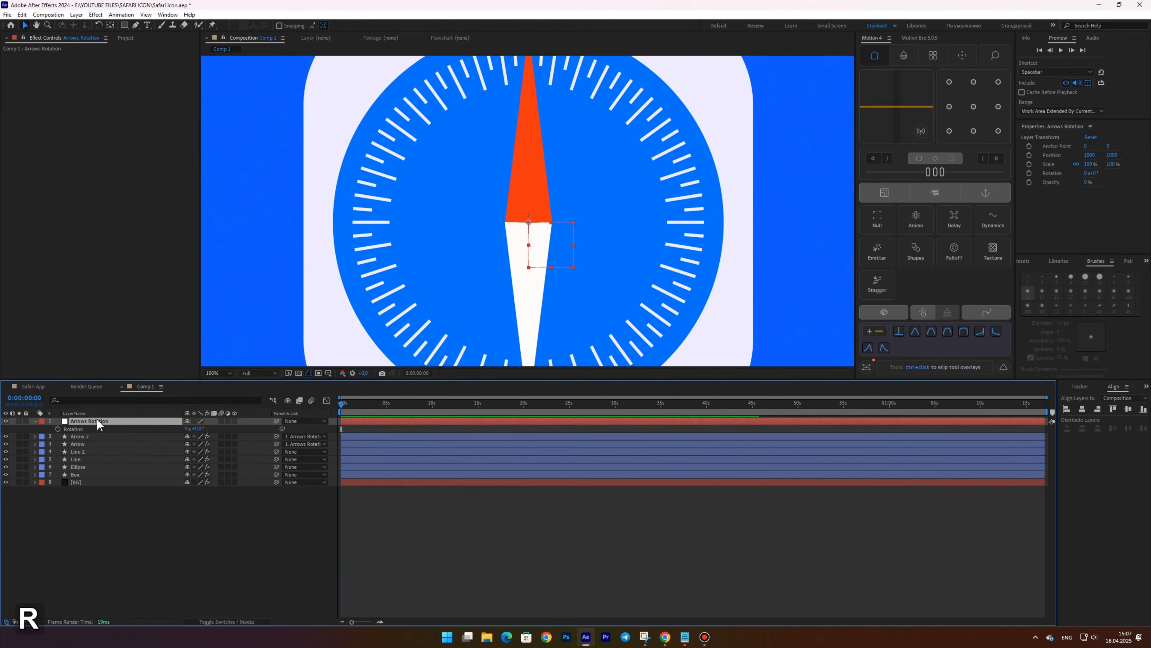
pyautogui.click(200, 426)
pyautogui.write('50')
pyautogui.press('Return')
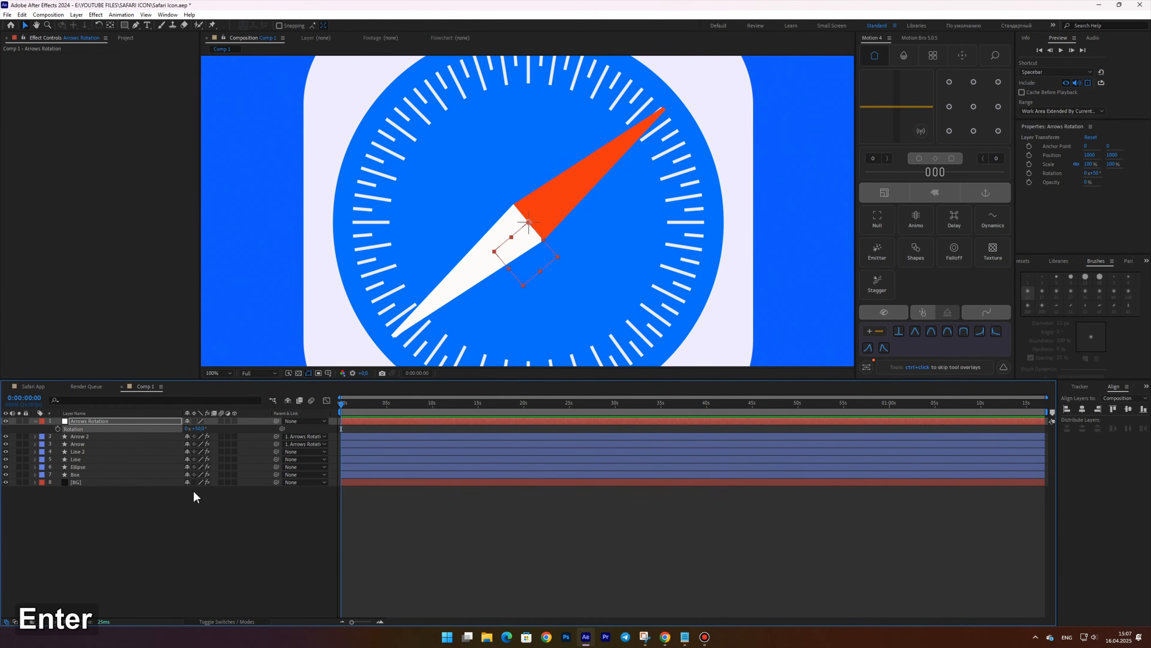
pyautogui.click(193, 490)
pyautogui.scroll(-4, 340, 242)
pyautogui.middleClick(341, 248)
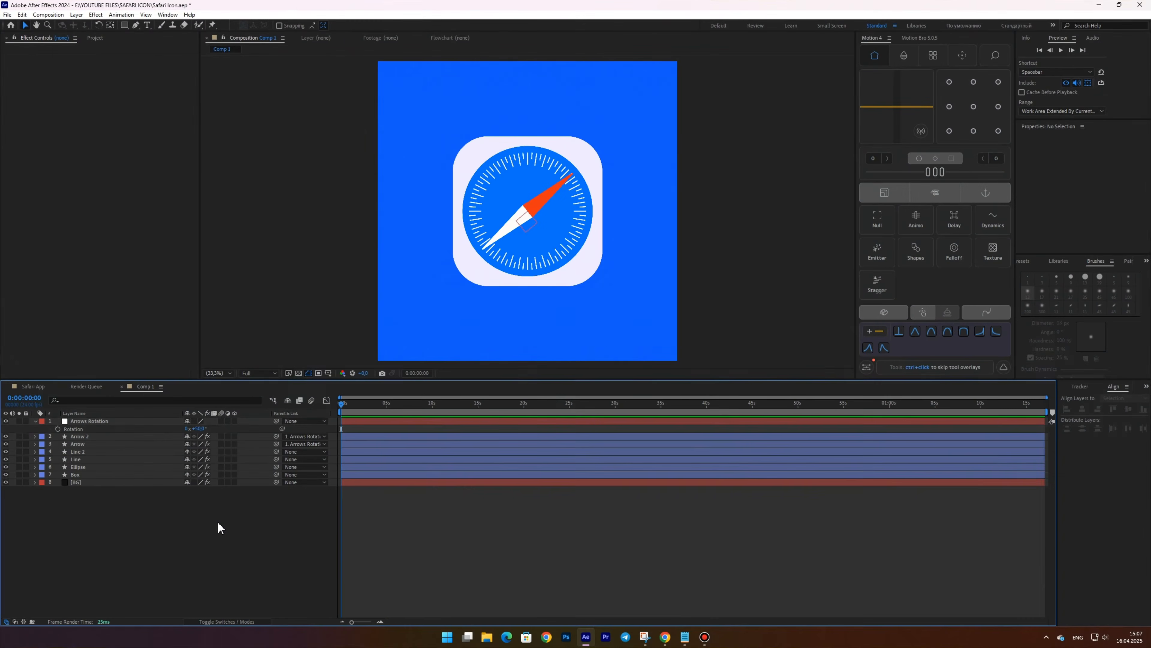
# Step: Duplicate the Ellipse layer under the name Gradient and set the copy's label color to None
pyautogui.click(35, 422)
pyautogui.click(74, 459)
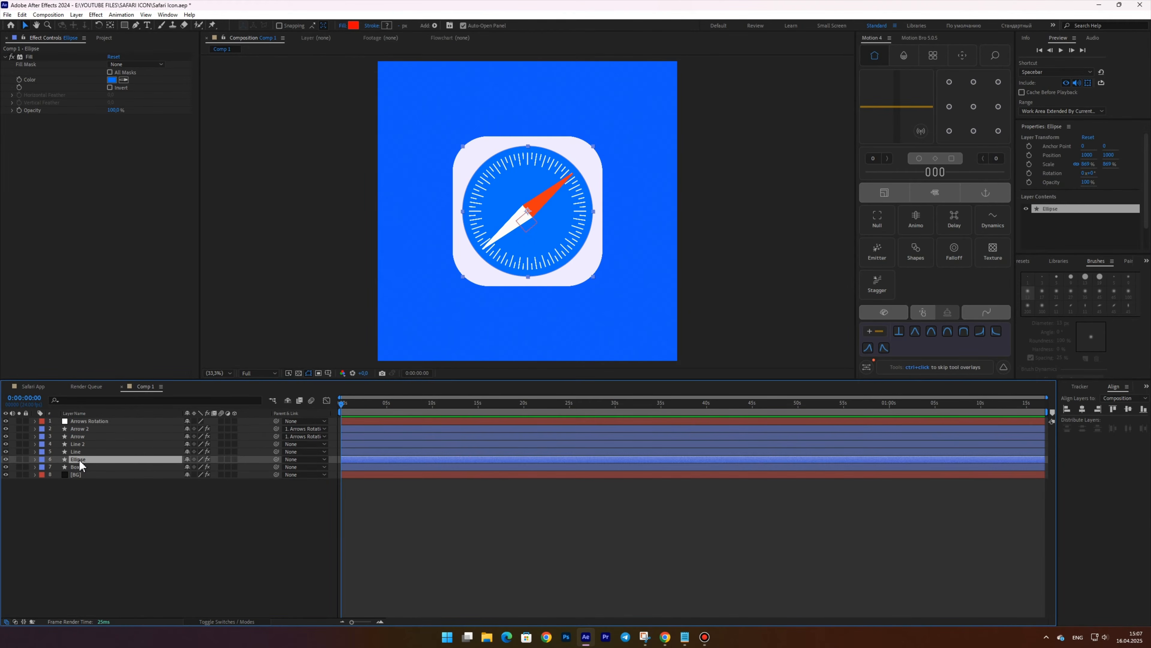
pyautogui.hotkey('ctrl', 'd')
pyautogui.press('Return')
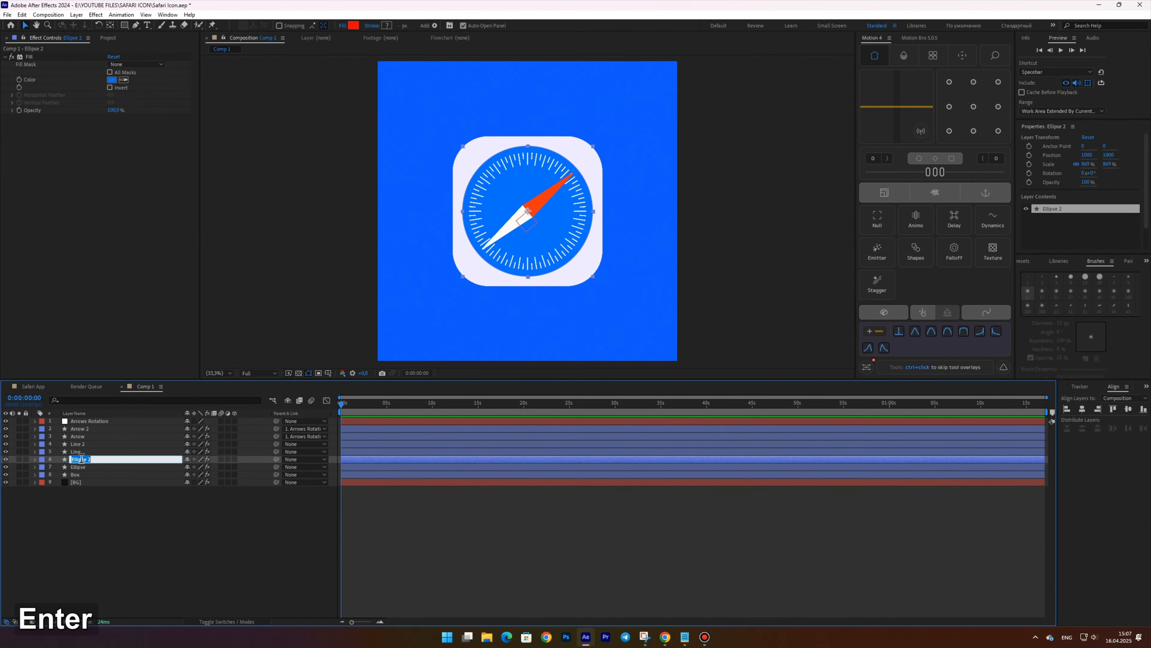
pyautogui.write('Gradient')
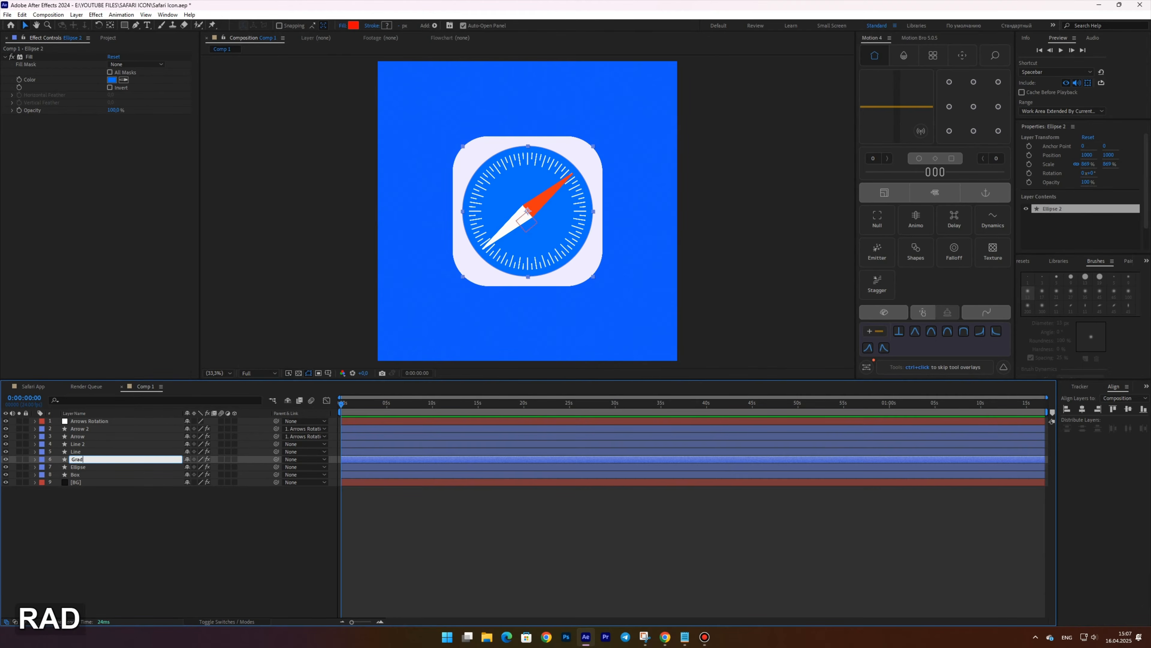
pyautogui.press('Return')
pyautogui.click(42, 459)
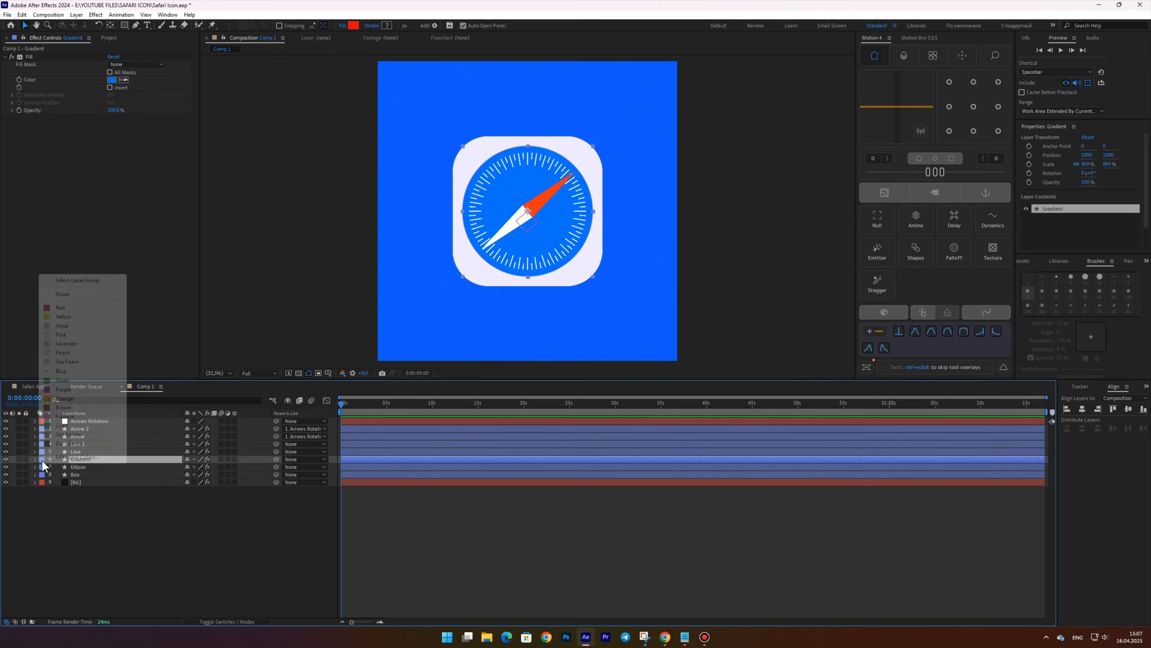
pyautogui.click(63, 300)
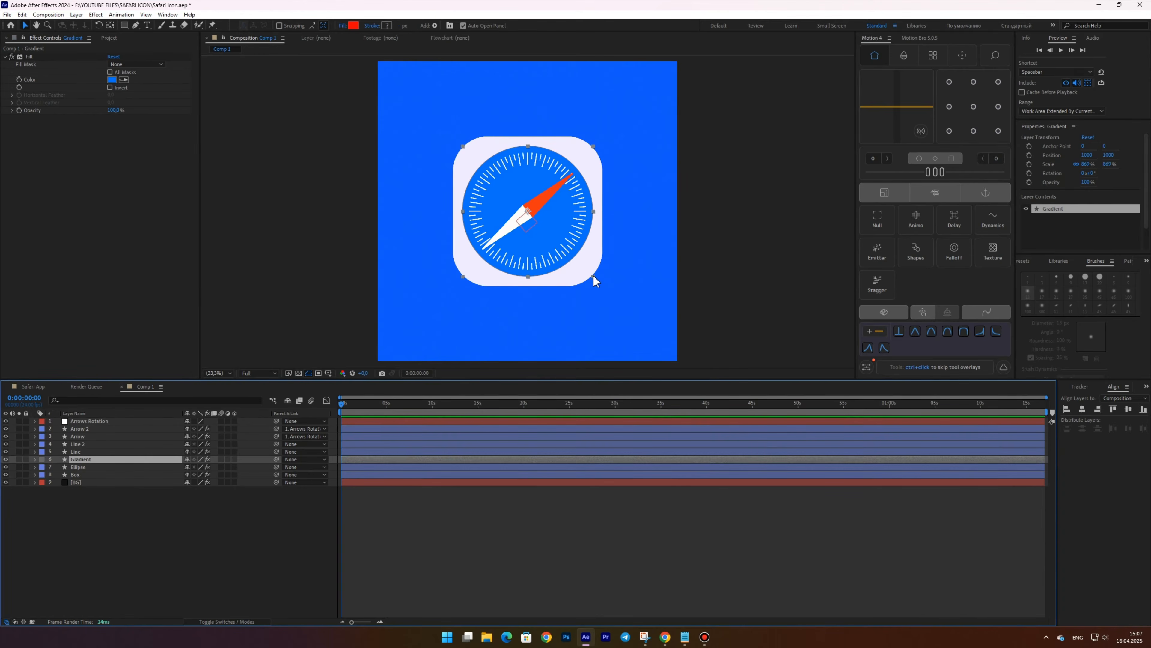
# Step: Scale the Gradient ellipse to about 2609 x 1169% over the composition's upper half and set its fill color to 00DEFF
pyautogui.moveTo(593, 276); pyautogui.dragTo(723, 299)
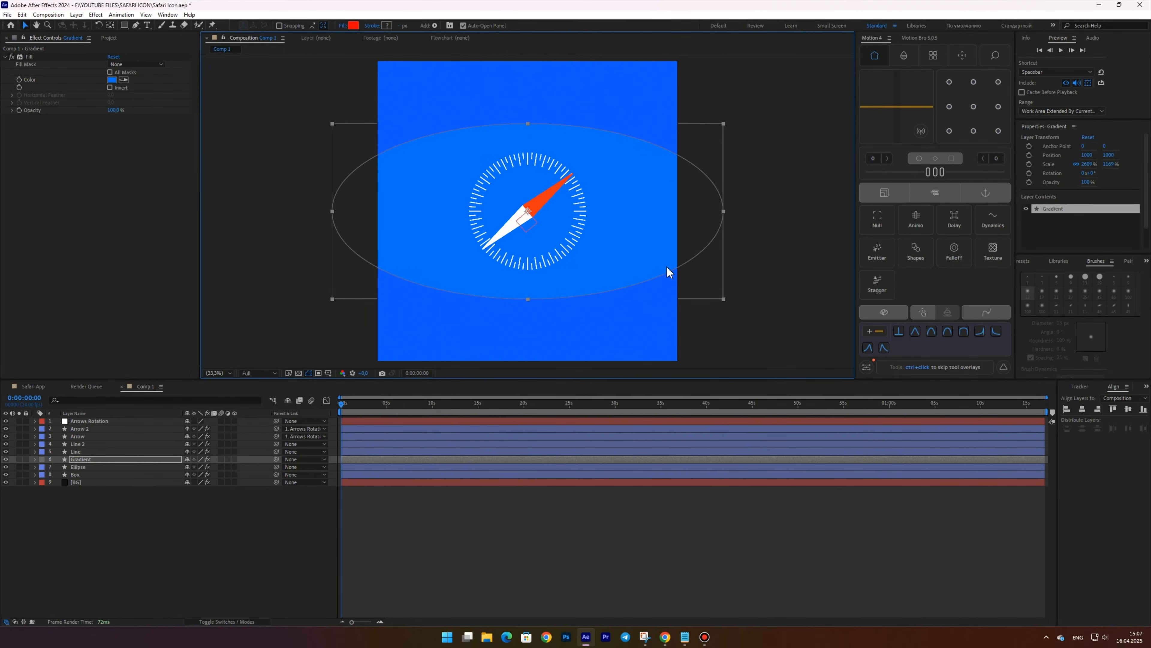
pyautogui.moveTo(666, 266); pyautogui.dragTo(646, 140)
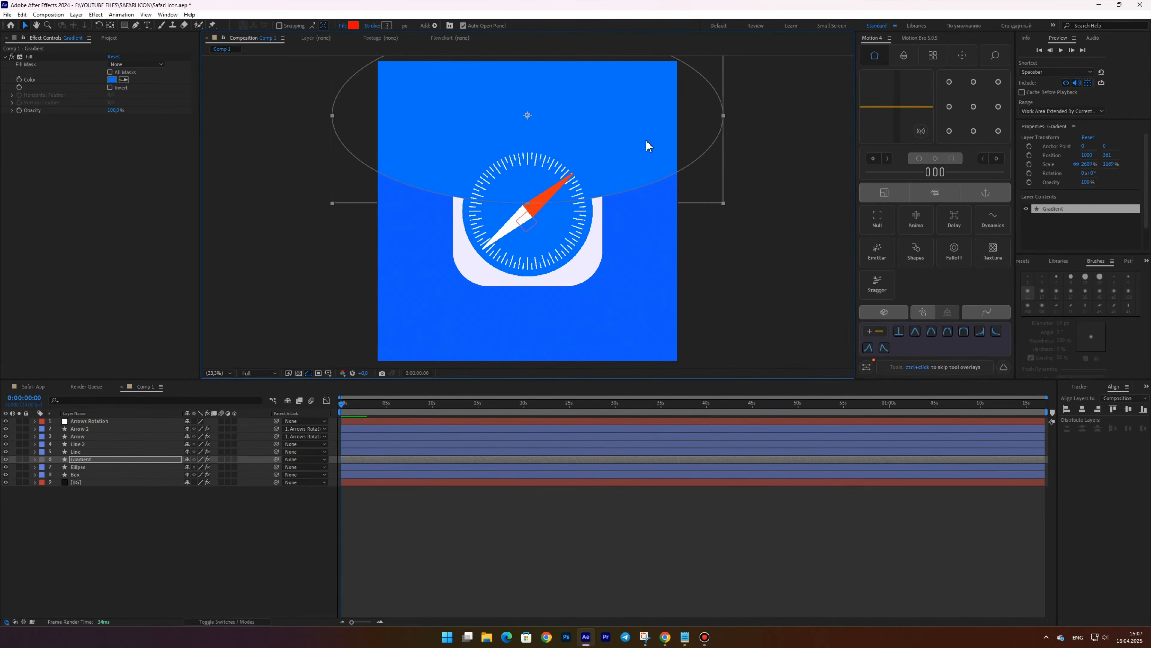
pyautogui.click(111, 81)
pyautogui.write('00DEFF')
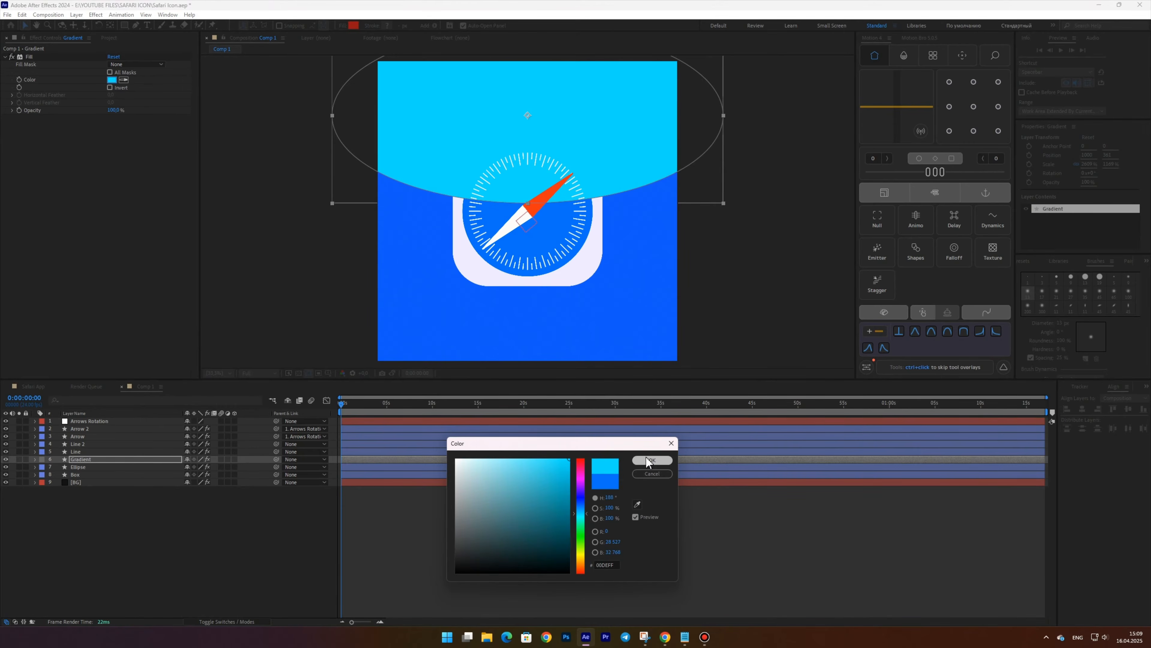
pyautogui.click(650, 460)
# Step: Apply Fast Box Blur to the Gradient layer with a Blur Radius of about 140
pyautogui.hotkey('ctrl', 'shift', 'space')
pyautogui.write('fa')
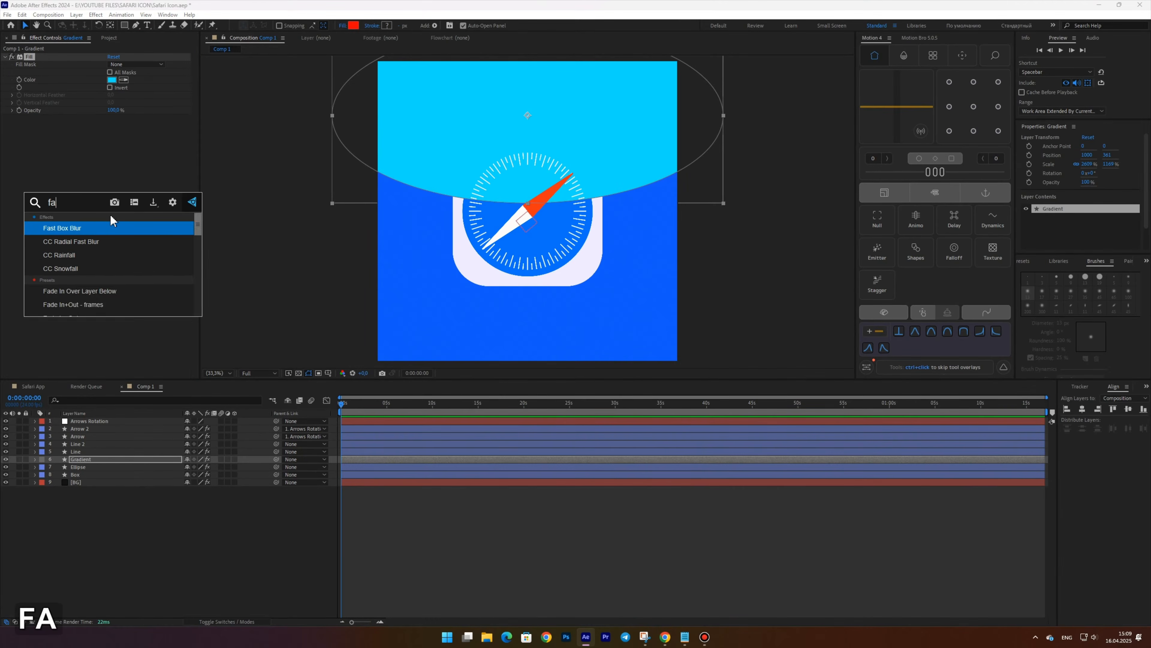
pyautogui.write('s')
pyautogui.click(95, 226)
pyautogui.moveTo(111, 126); pyautogui.dragTo(175, 122)
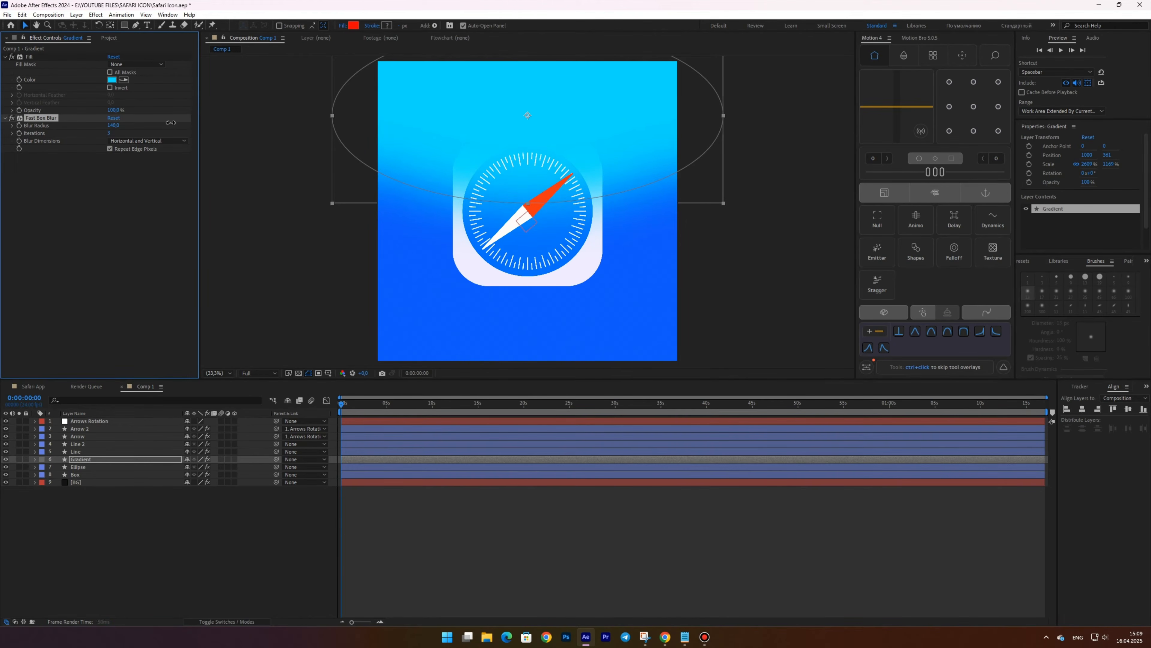
# Step: Apply Set Matte to the Gradient layer, taking the matte from the Ellipse layer
pyautogui.hotkey('ctrl', 'shift', 'space')
pyautogui.write('set')
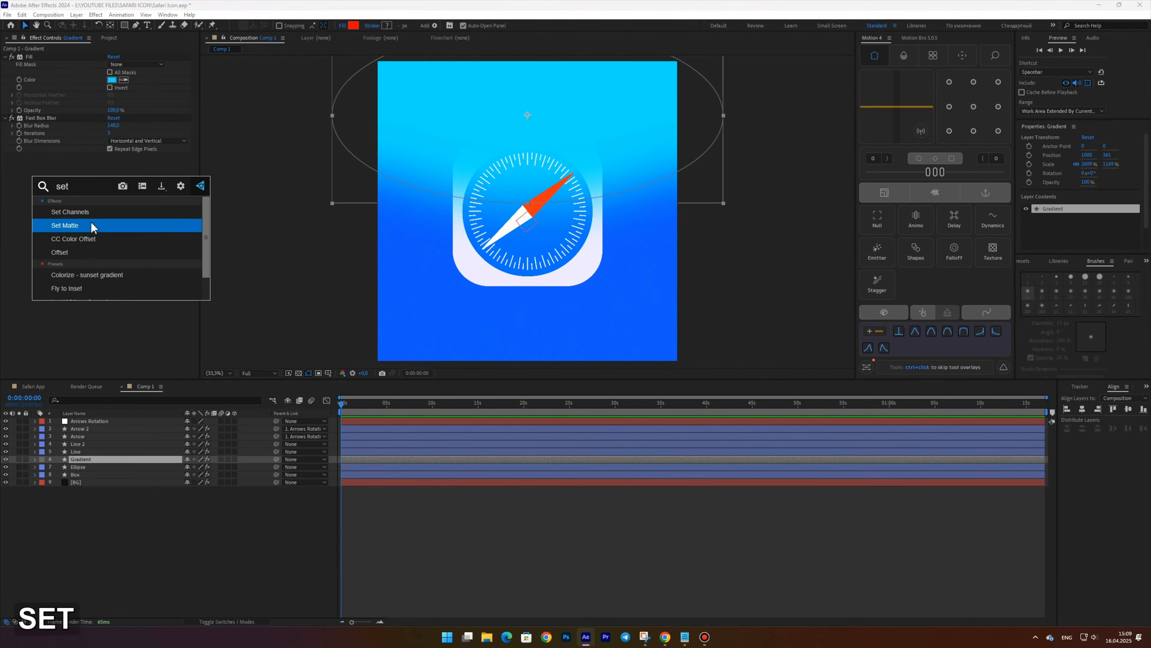
pyautogui.click(90, 227)
pyautogui.click(127, 164)
pyautogui.click(135, 247)
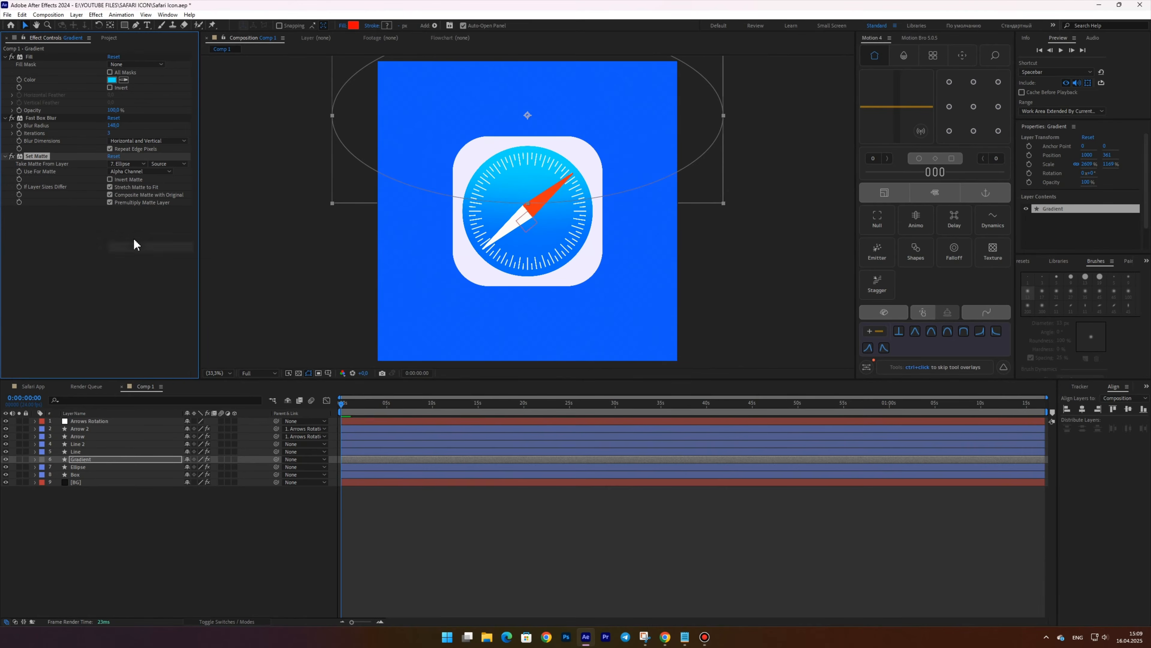
# Step: Stretch the Gradient ellipse over the composition's upper half to about 2609 x 1277%
pyautogui.moveTo(528, 203); pyautogui.dragTo(528, 207)
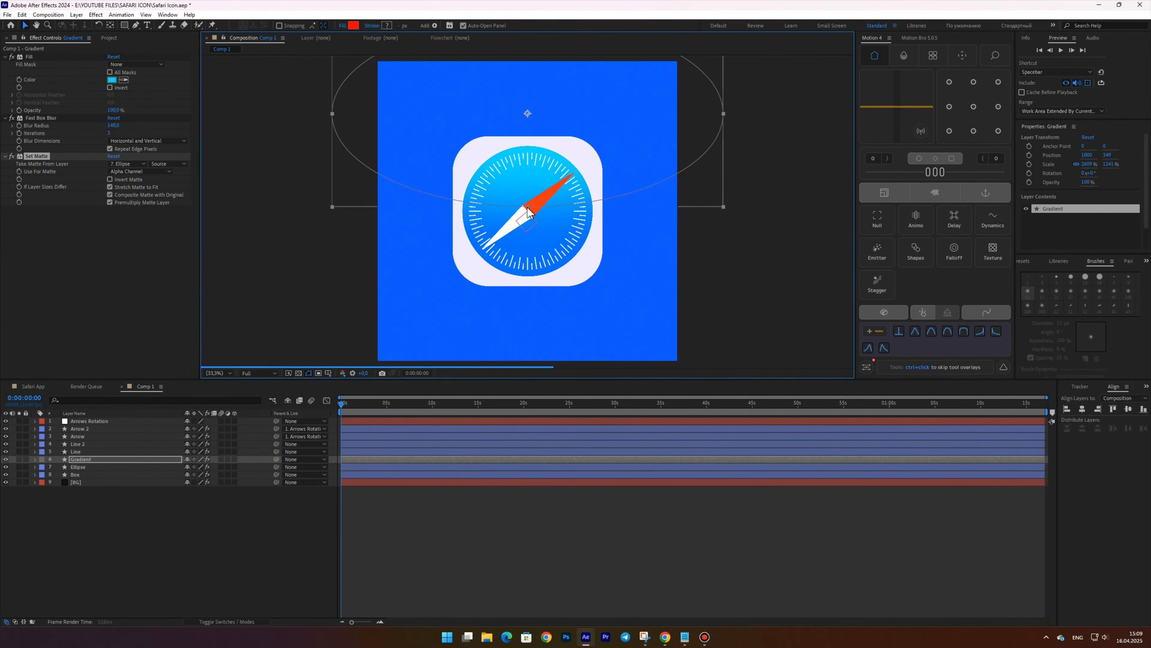
pyautogui.click(207, 550)
# Step: Duplicate the Gradient layer and place the copy directly below the Ellipse layer
pyautogui.click(84, 460)
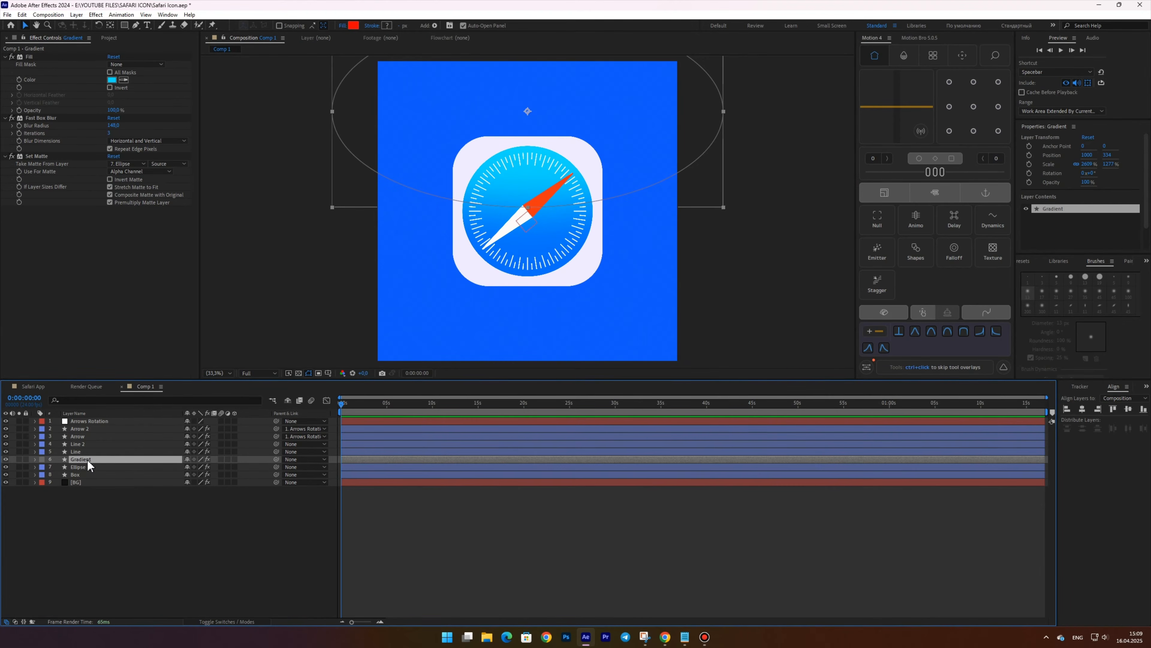
pyautogui.hotkey('ctrl', 'd')
pyautogui.moveTo(82, 461); pyautogui.dragTo(82, 474)
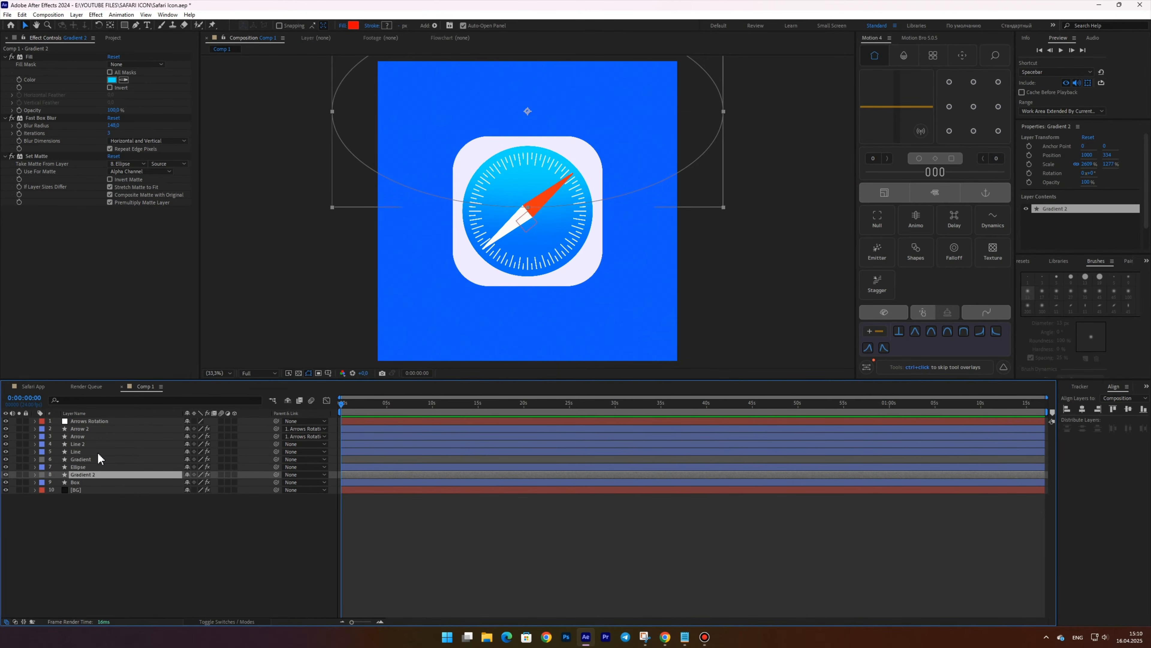
# Step: Move the Gradient 2 ellipse over the composition's lower half and scale it to about 3509 x 1343%
pyautogui.moveTo(634, 112); pyautogui.dragTo(616, 309)
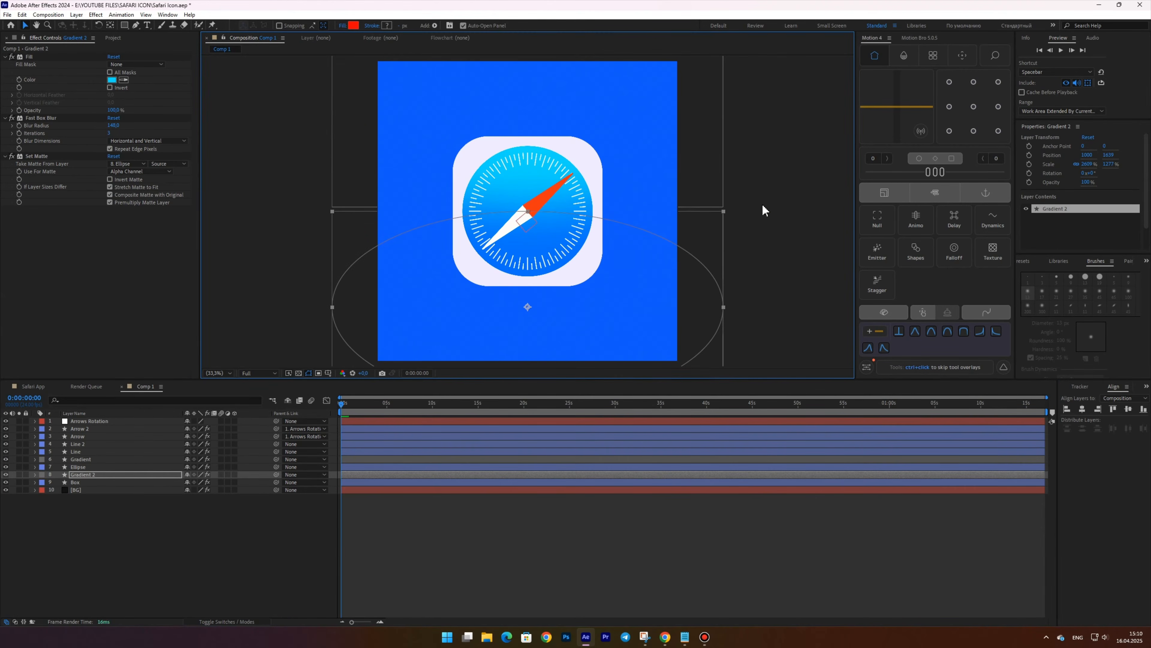
pyautogui.moveTo(724, 212); pyautogui.dragTo(792, 209)
pyautogui.moveTo(707, 287); pyautogui.dragTo(706, 271)
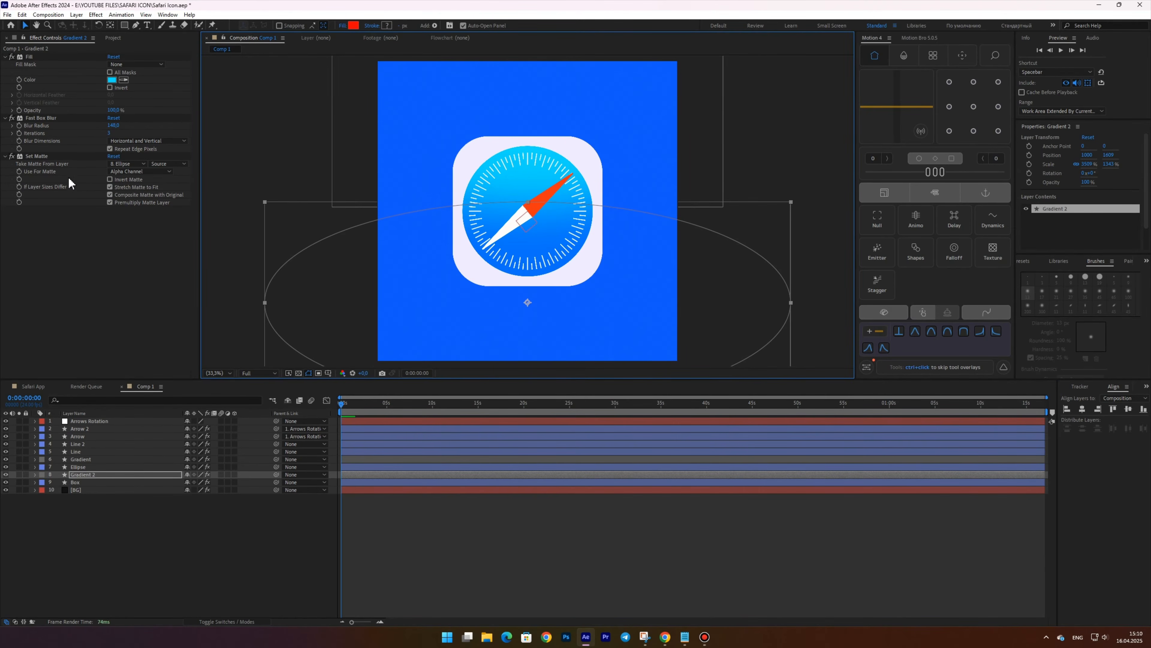
# Step: Set Gradient 2's Set Matte source to the Box layer and lower the ellipse to a Y position of about 1642
pyautogui.click(123, 164)
pyautogui.click(146, 267)
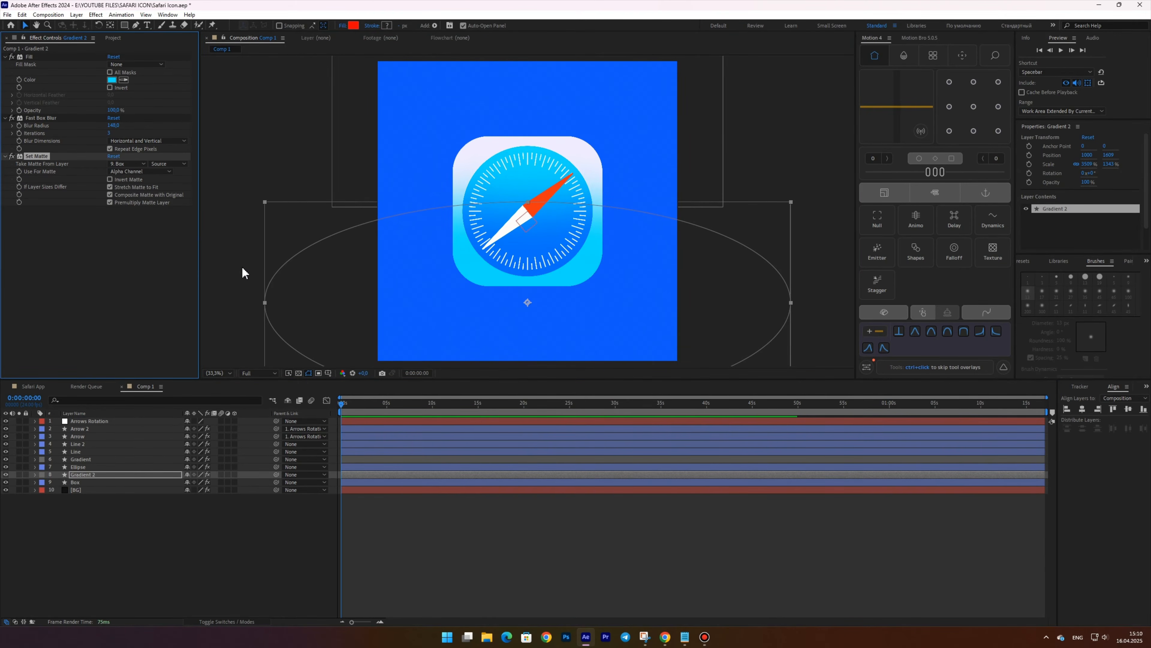
pyautogui.moveTo(329, 266); pyautogui.dragTo(329, 271)
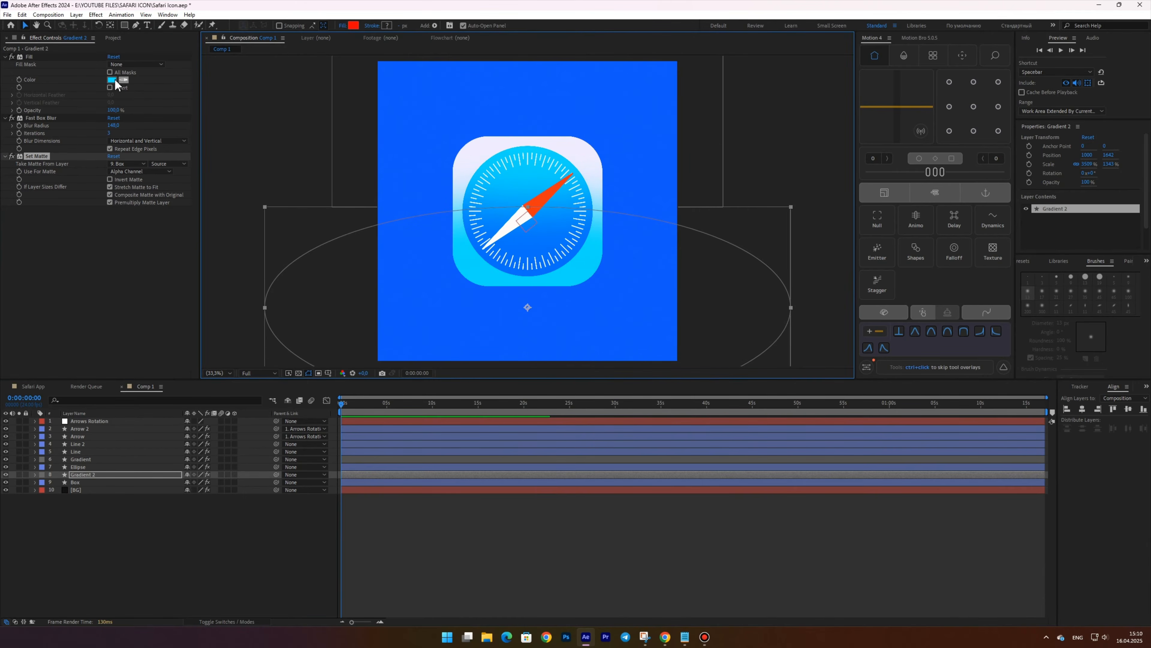
# Step: Set the fill color of the Gradient 2 layer to D8B6E6
pyautogui.click(112, 80)
pyautogui.moveTo(553, 441); pyautogui.dragTo(546, 402)
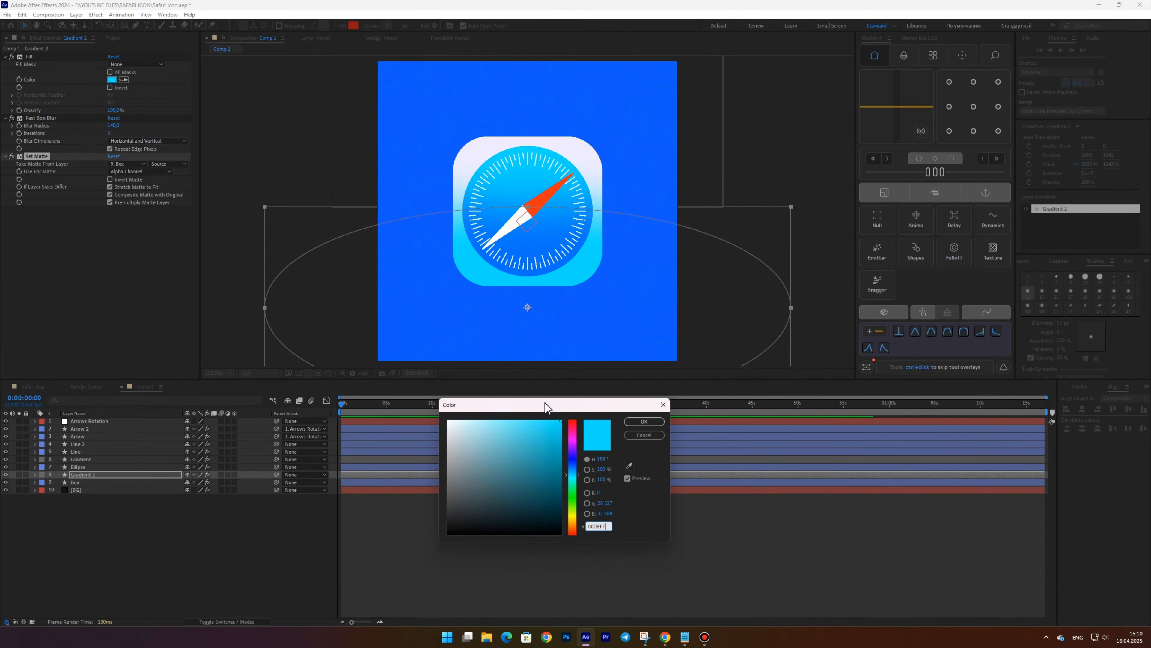
pyautogui.write('D8B6E6')
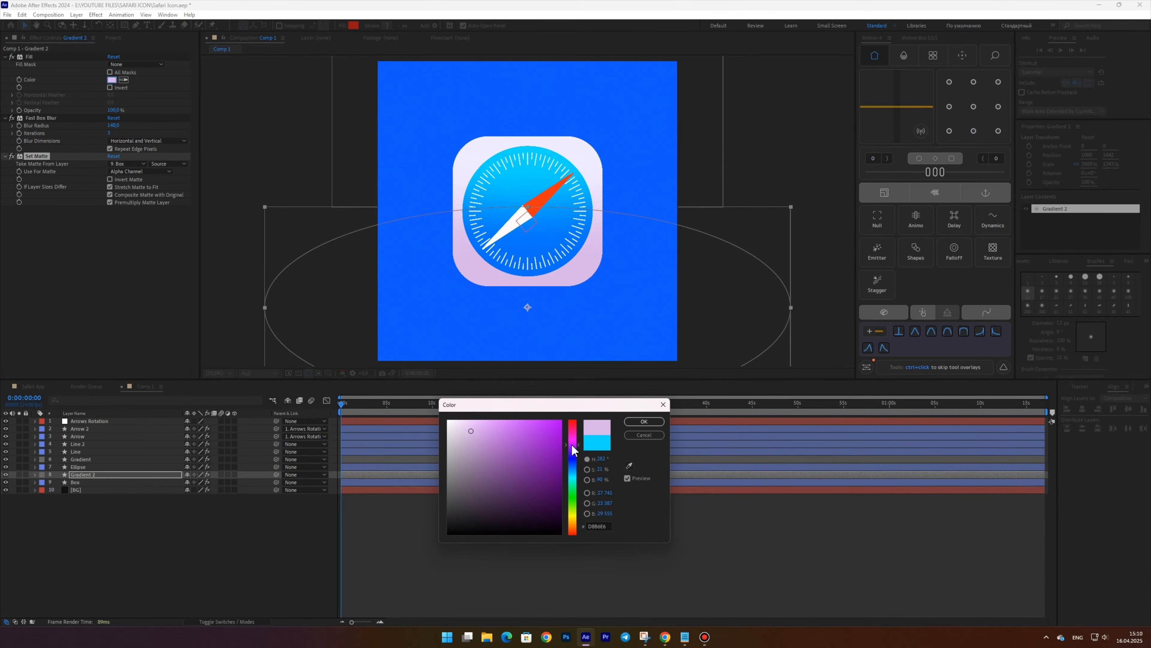
pyautogui.click(643, 422)
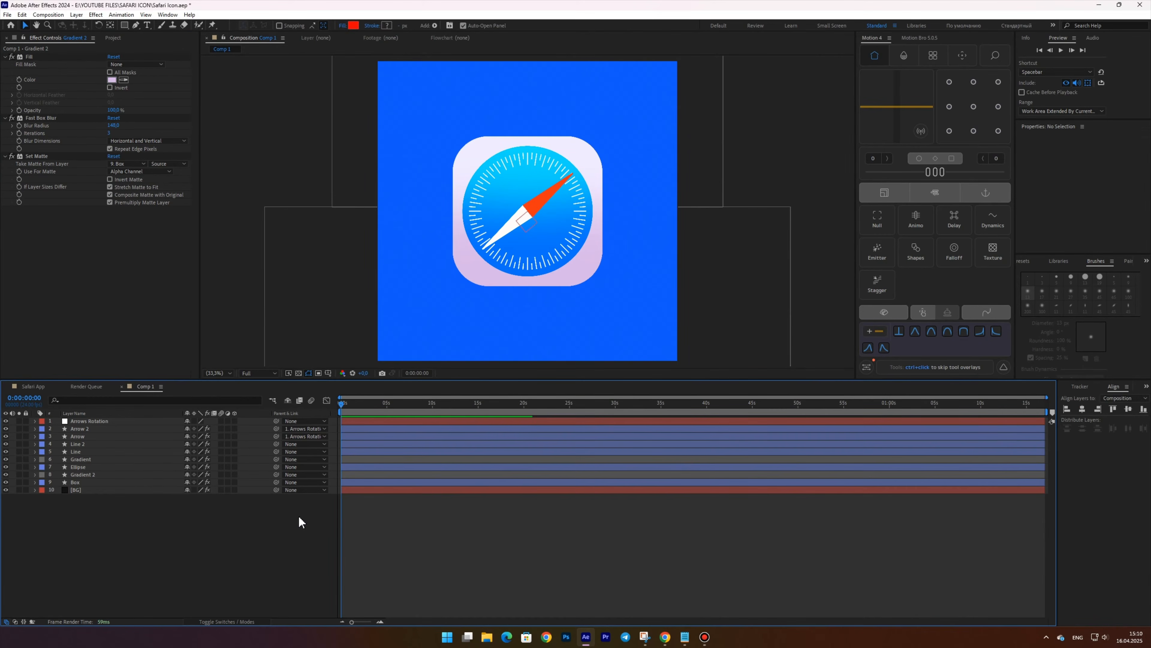
# Step: Duplicate the Gradient 2 layer and scale the copy down to about 2561 x 479%
pyautogui.click(82, 476)
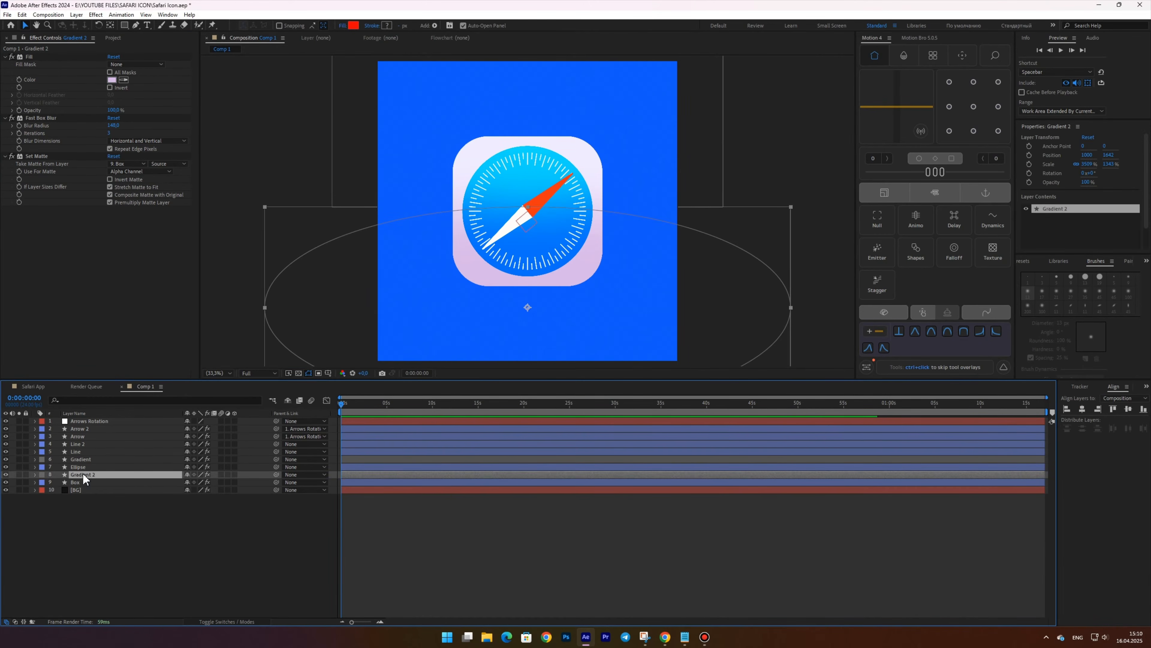
pyautogui.hotkey('ctrl', 'd')
pyautogui.moveTo(791, 207); pyautogui.dragTo(715, 272)
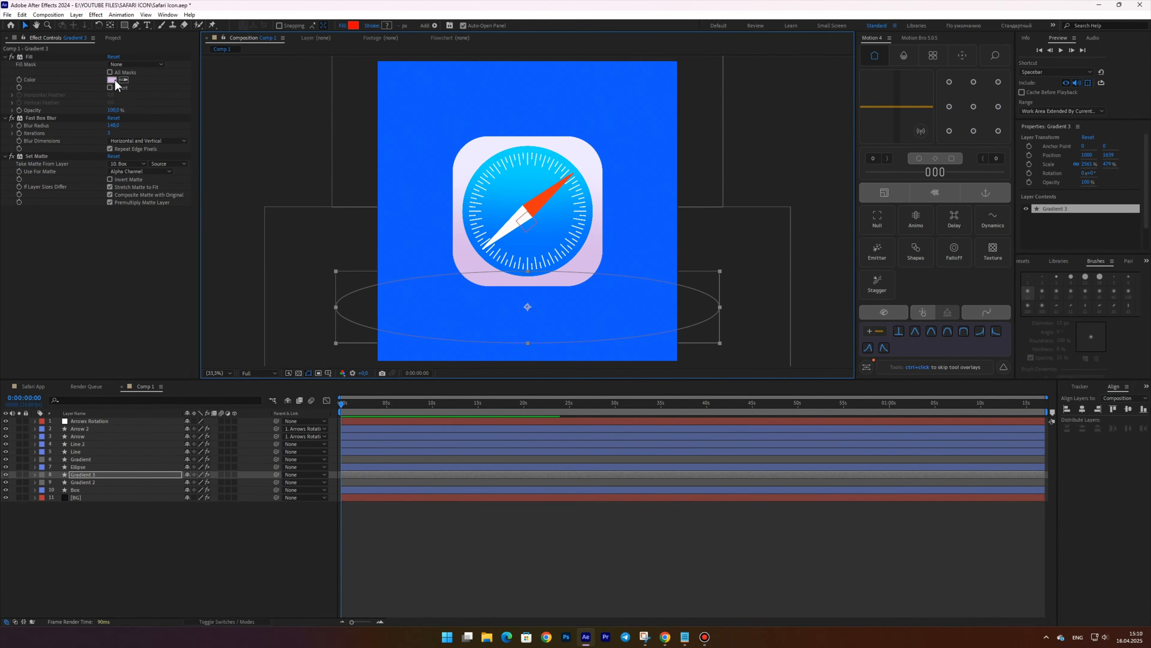
# Step: Sample the icon box's pale color as Gradient 3's fill, reduce its Blur Radius to about 47 and nudge the ellipse up slightly
pyautogui.click(121, 80)
pyautogui.click(476, 150)
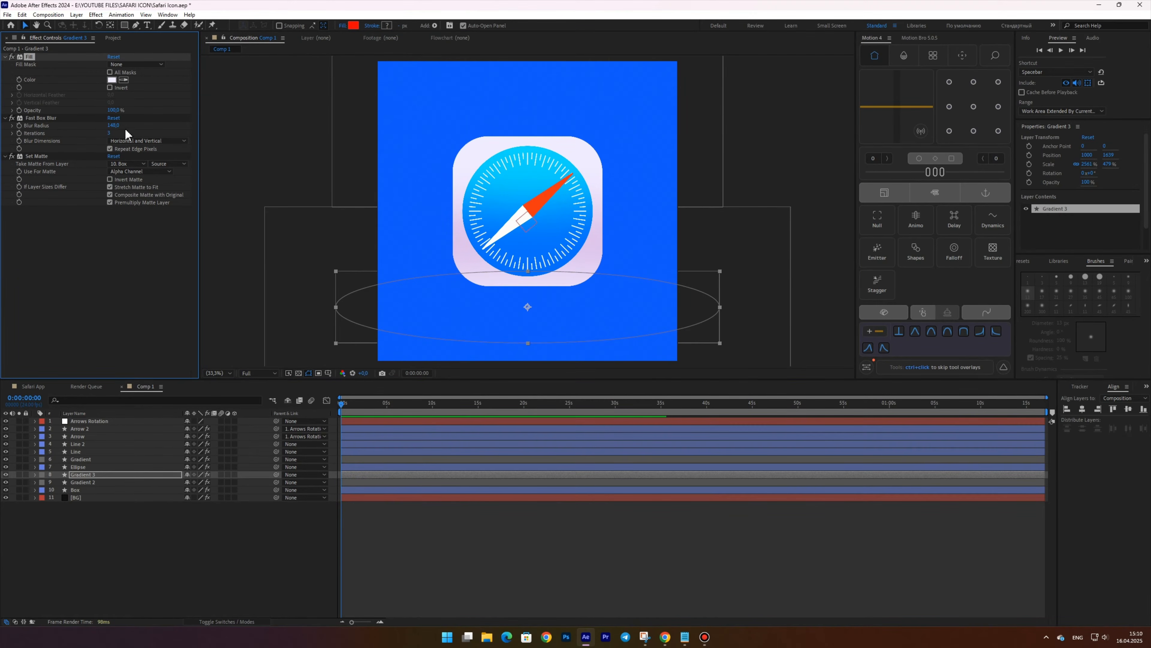
pyautogui.moveTo(113, 125); pyautogui.dragTo(91, 126)
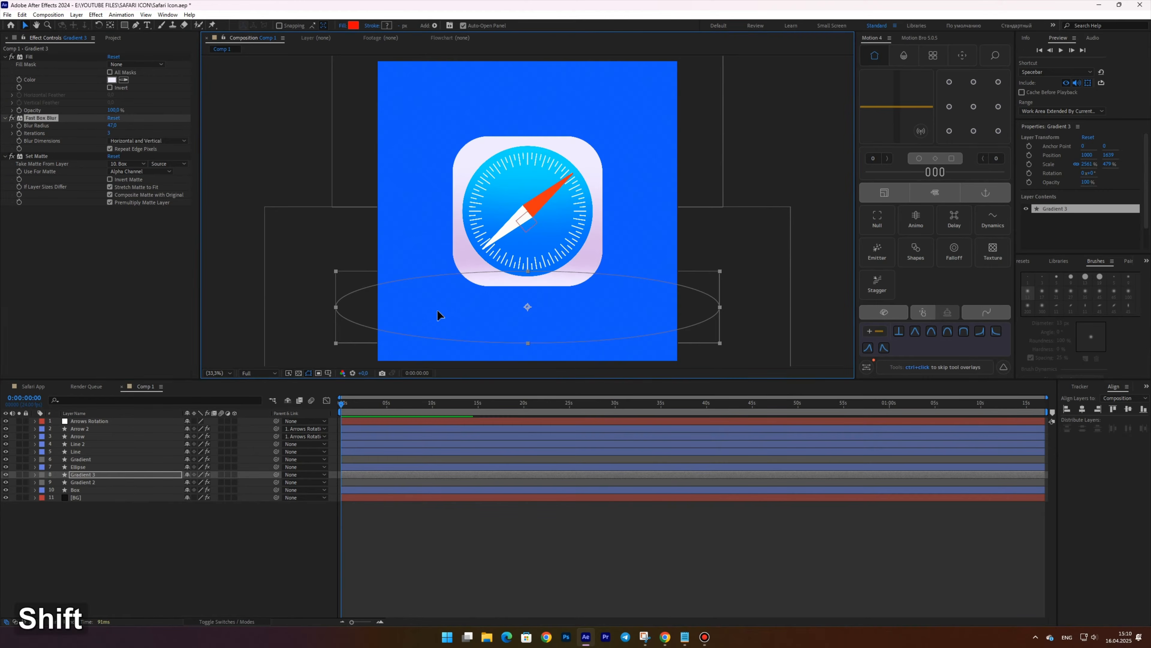
pyautogui.moveTo(439, 316); pyautogui.dragTo(446, 308)
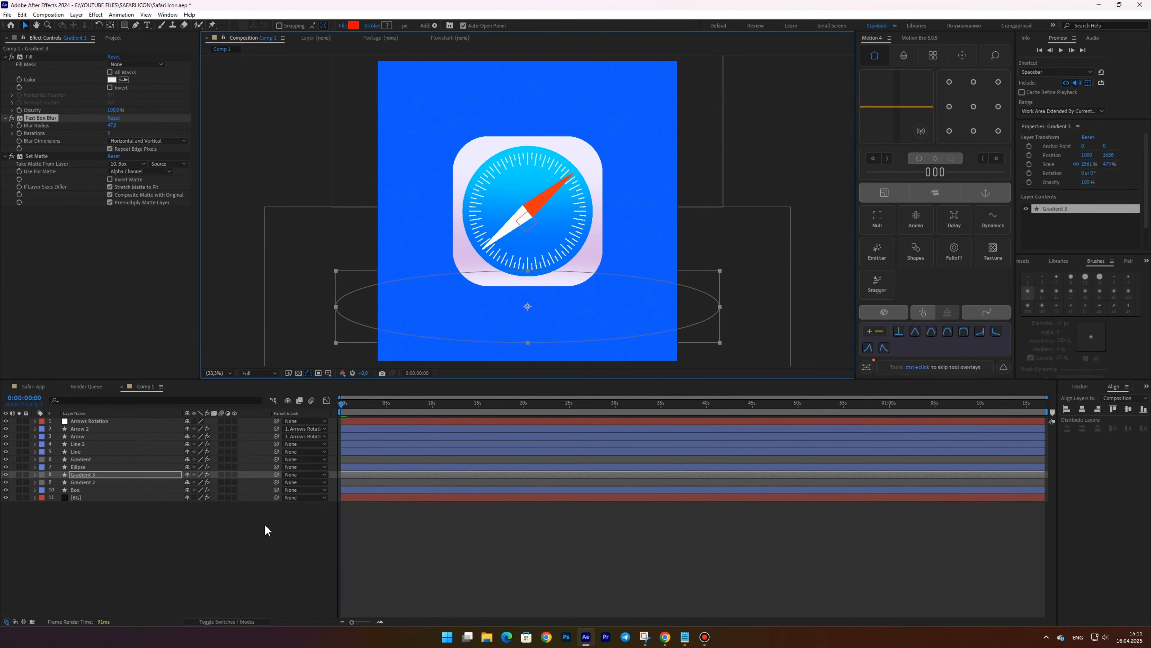
pyautogui.click(265, 532)
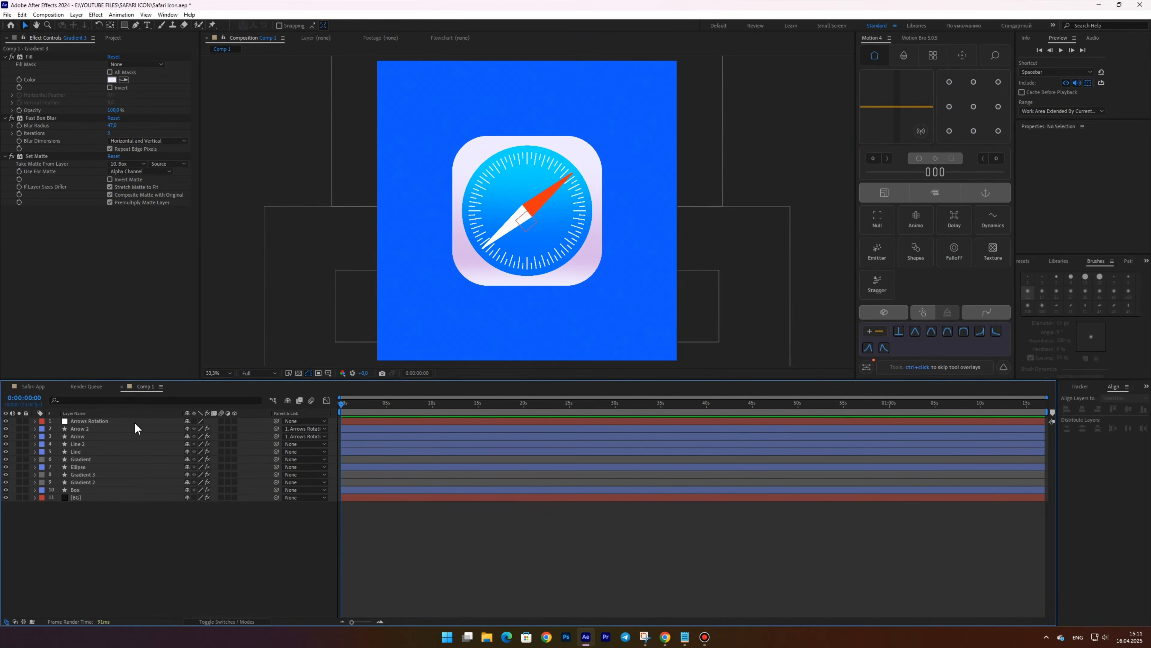
# Step: Apply a Drop Shadow to the red Arrow layer and set its shadow color to 5400FF
pyautogui.click(77, 436)
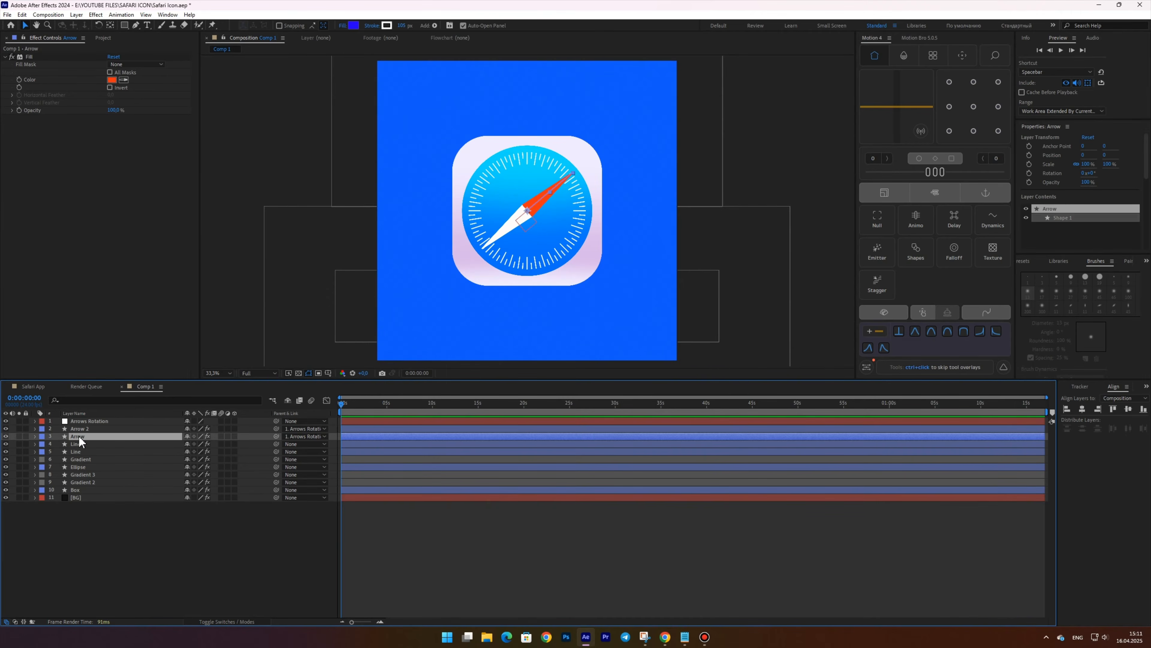
pyautogui.middleClick(355, 258)
pyautogui.hotkey('ctrl', 'shift', 'space')
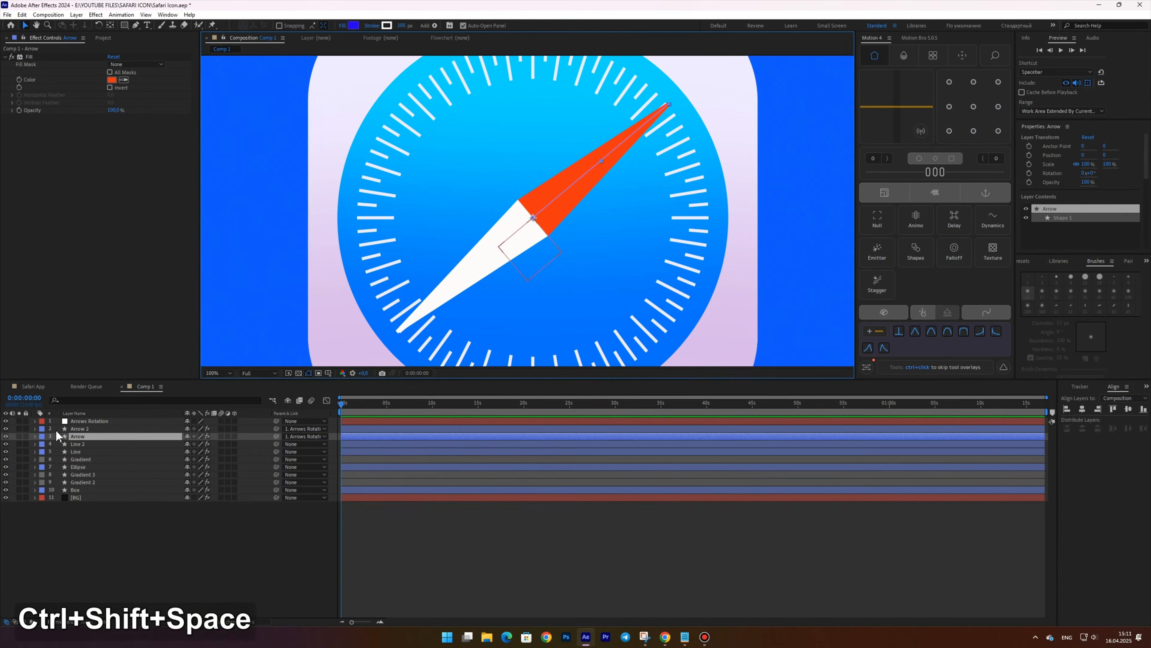
pyautogui.write('drop')
pyautogui.press('Return')
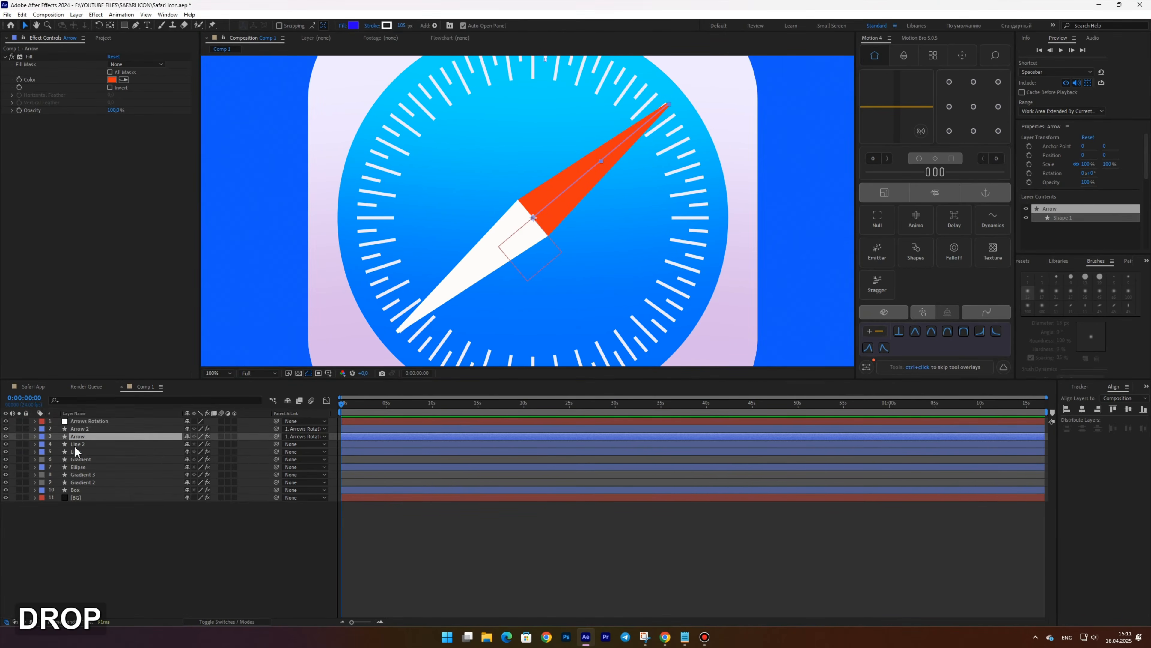
pyautogui.click(111, 126)
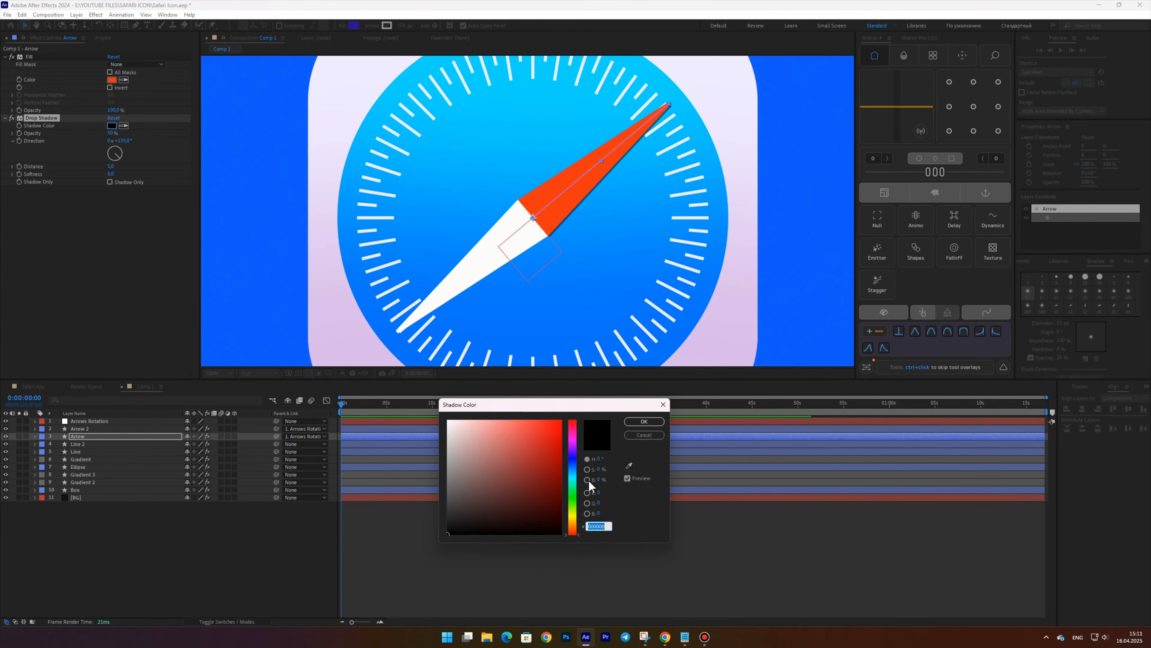
pyautogui.click(573, 450)
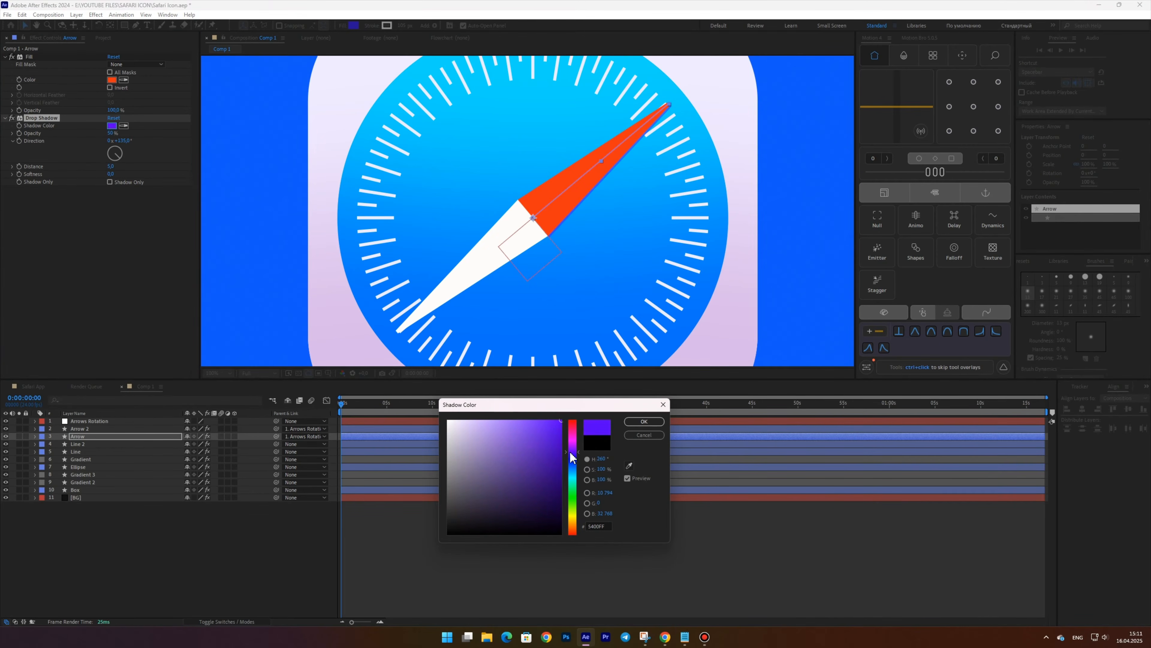
pyautogui.click(644, 421)
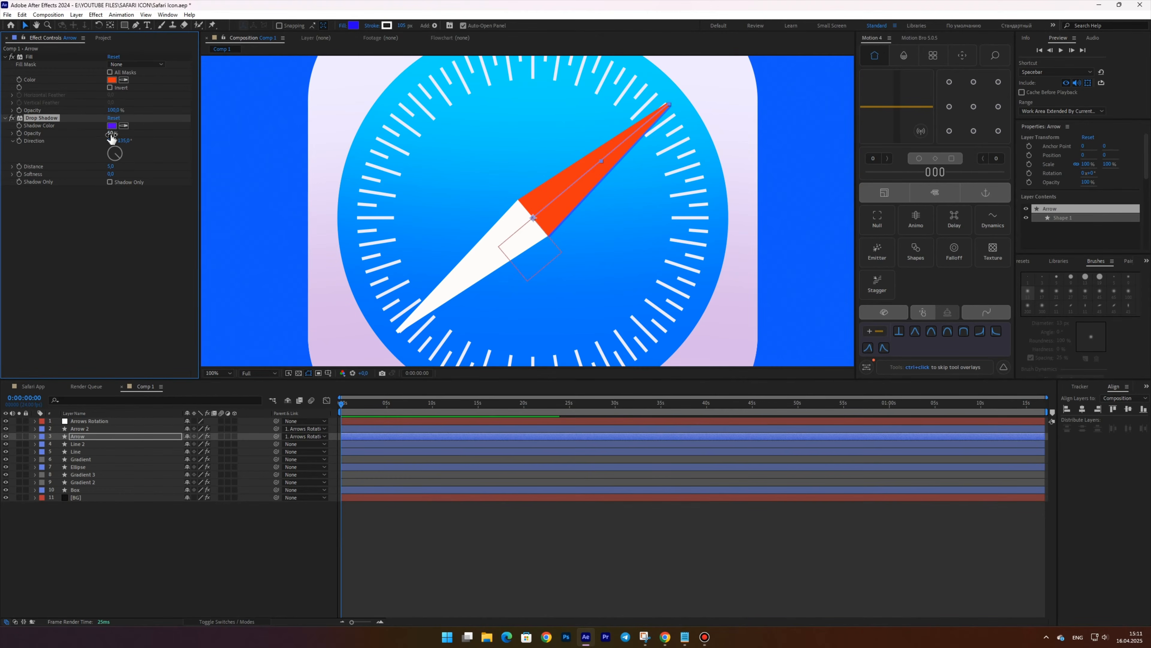
# Step: Set the Arrow's drop shadow to 35% opacity, 180° direction, distance 50 and softness 150
pyautogui.write('35')
pyautogui.press('Return')
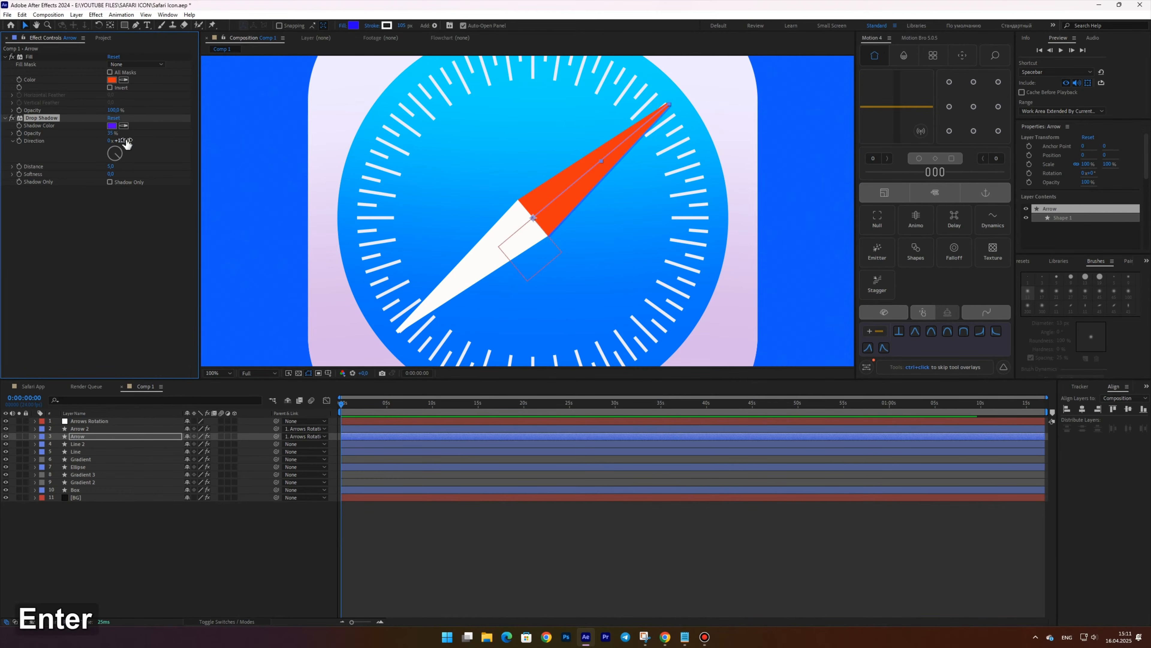
pyautogui.click(127, 140)
pyautogui.write('180')
pyautogui.press('Return')
pyautogui.click(111, 167)
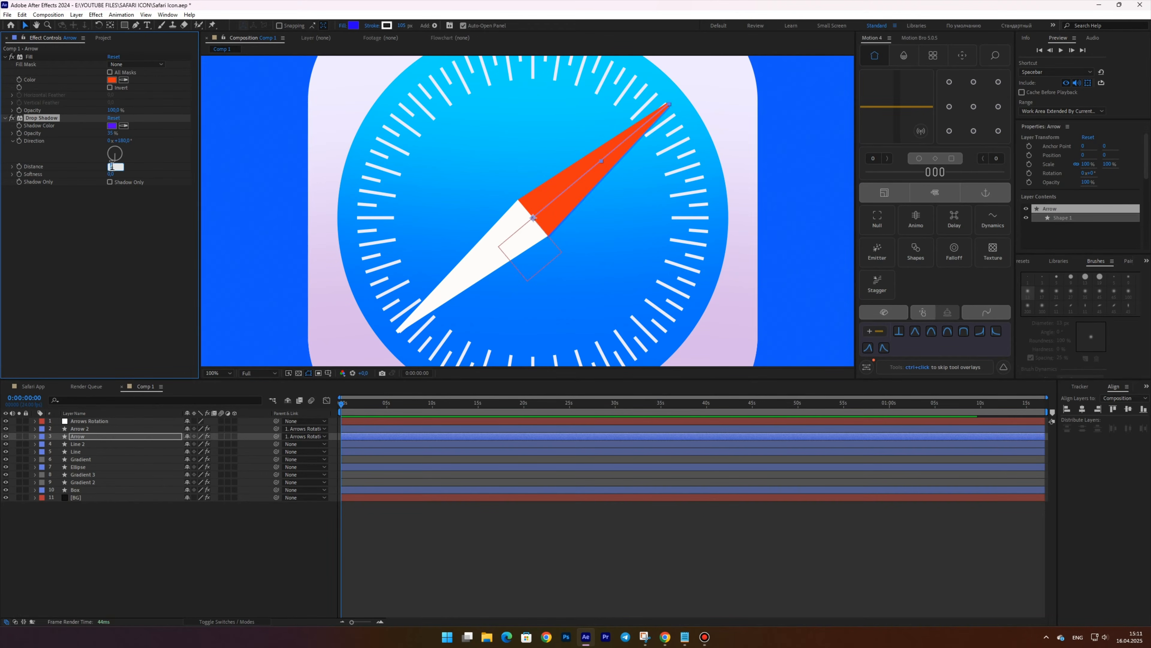
pyautogui.write('50')
pyautogui.press('Return')
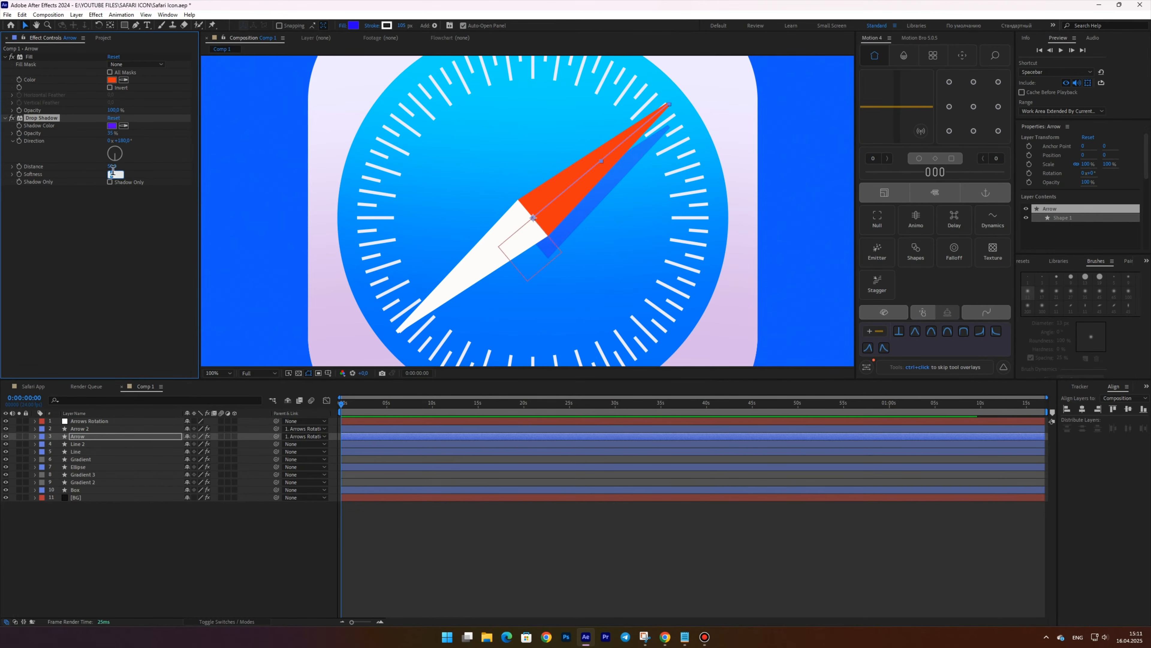
pyautogui.press('Return')
pyautogui.scroll(-1, 294, 186)
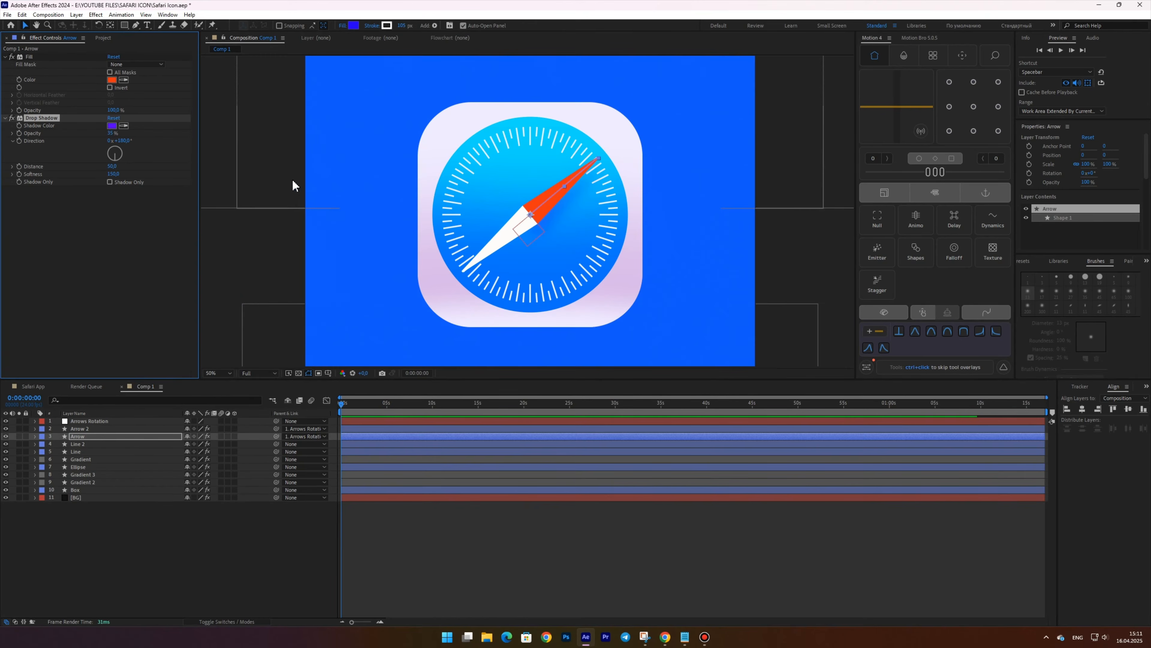
# Step: Copy the Drop Shadow effect from the Arrow layer to the Arrow 2 layer
pyautogui.hotkey('ctrl', 'c')
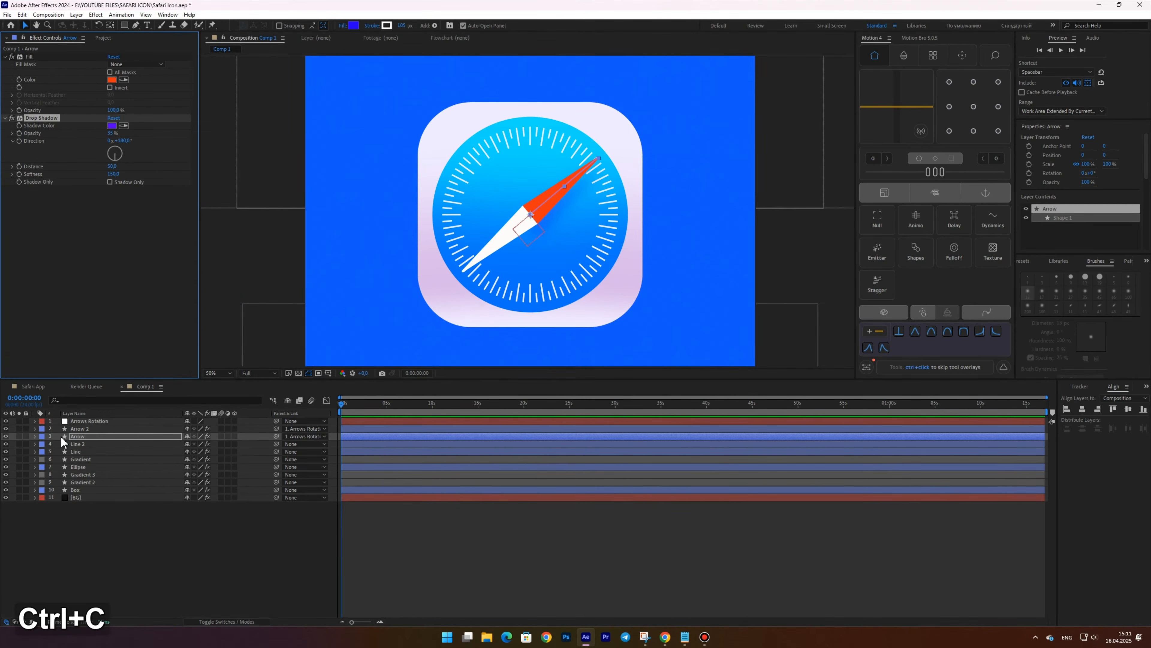
pyautogui.click(82, 428)
pyautogui.hotkey('ctrl', 'v')
pyautogui.click(126, 518)
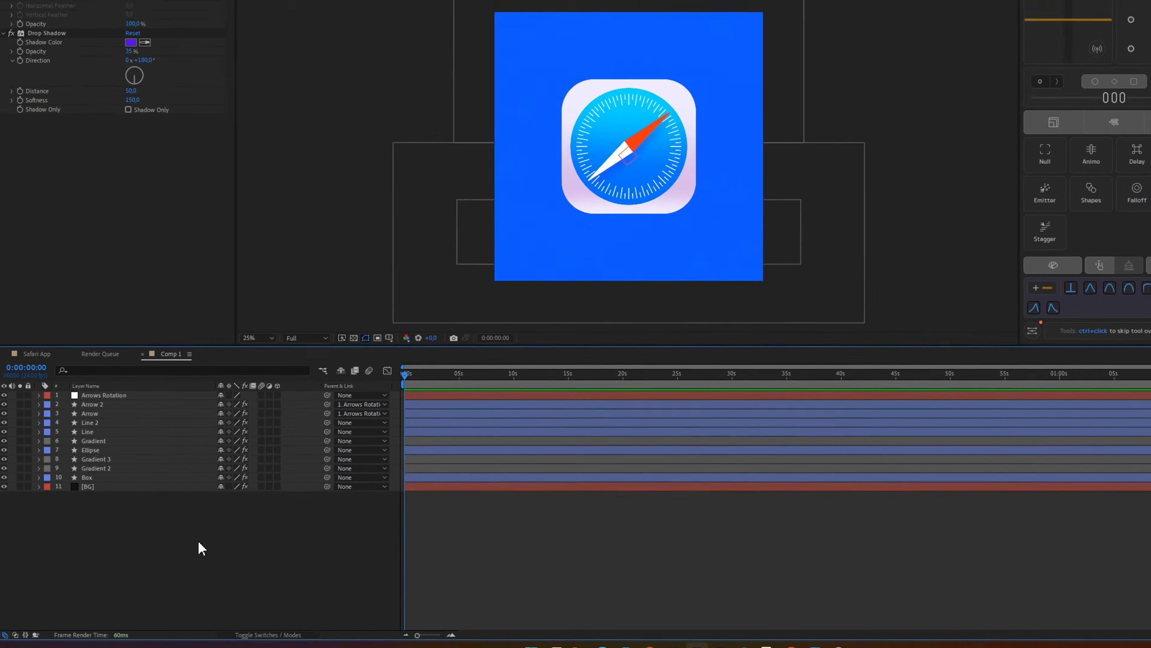
# Step: Add a null object below the Arrows Rotation layer and rename it Lines Rotation
pyautogui.rightClick(167, 543)
pyautogui.moveTo(239, 398)
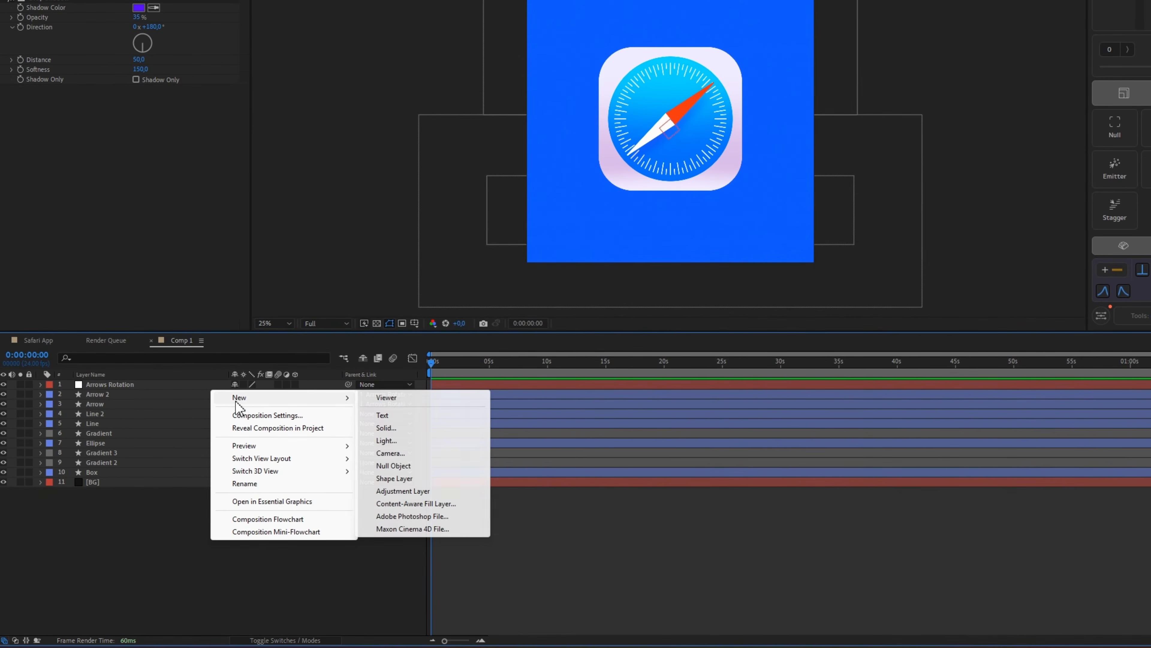
pyautogui.click(393, 465)
pyautogui.moveTo(123, 390); pyautogui.dragTo(123, 401)
pyautogui.press('Return')
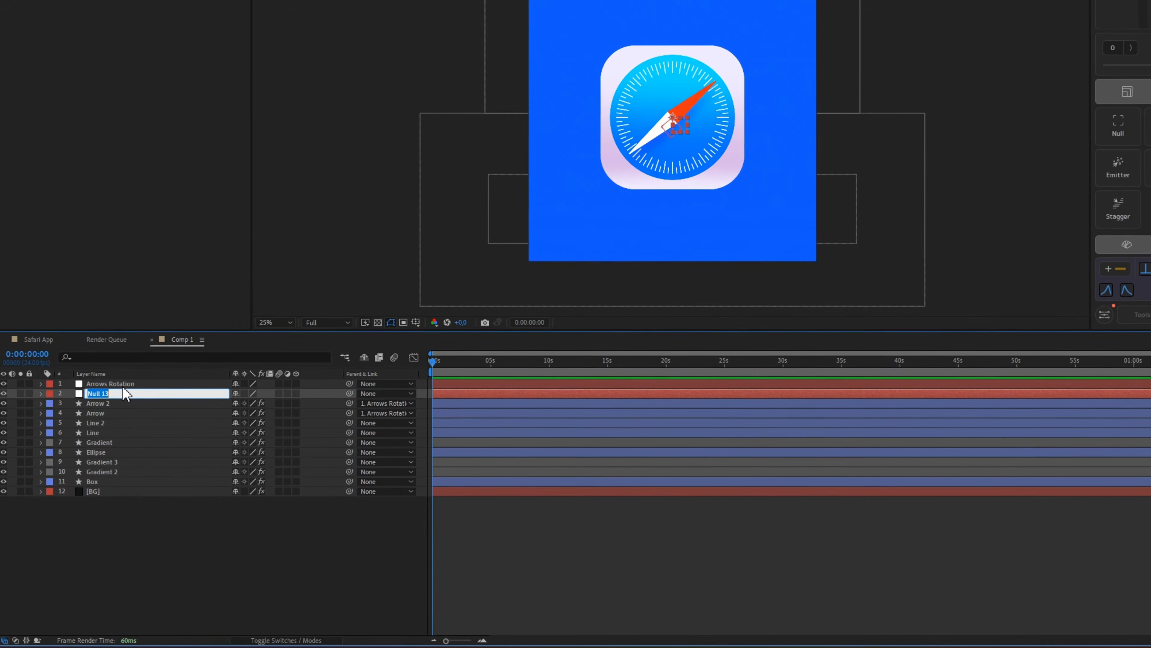
pyautogui.write('Lines ')
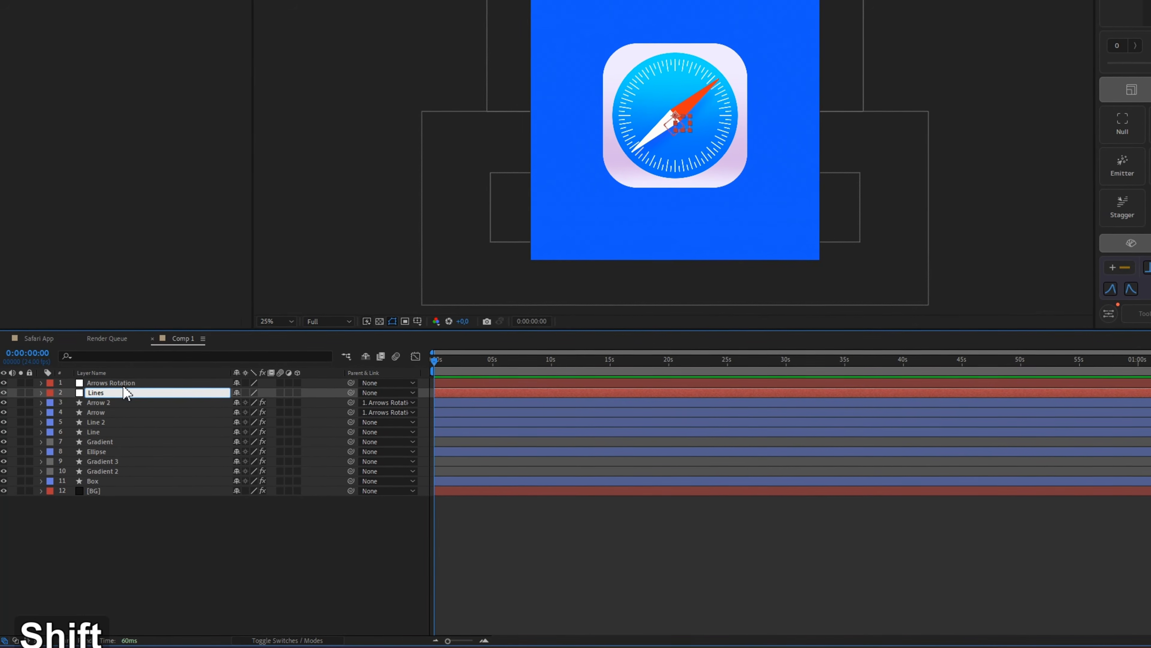
pyautogui.write('Rotation')
pyautogui.press('Return')
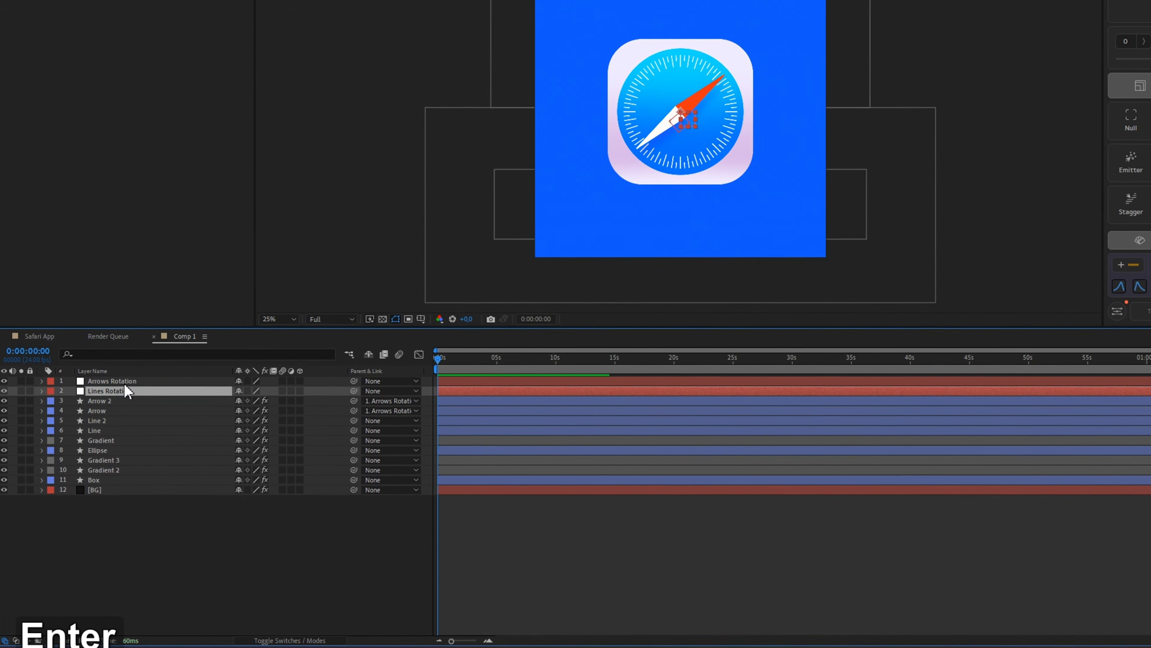
# Step: Parent the Line and Line 2 layers to the Lines Rotation null
pyautogui.click(109, 428)
pyautogui.keyDown('shift'); pyautogui.click(100, 417); pyautogui.keyUp('shift')
pyautogui.moveTo(360, 417); pyautogui.dragTo(133, 380)
pyautogui.click(133, 380)
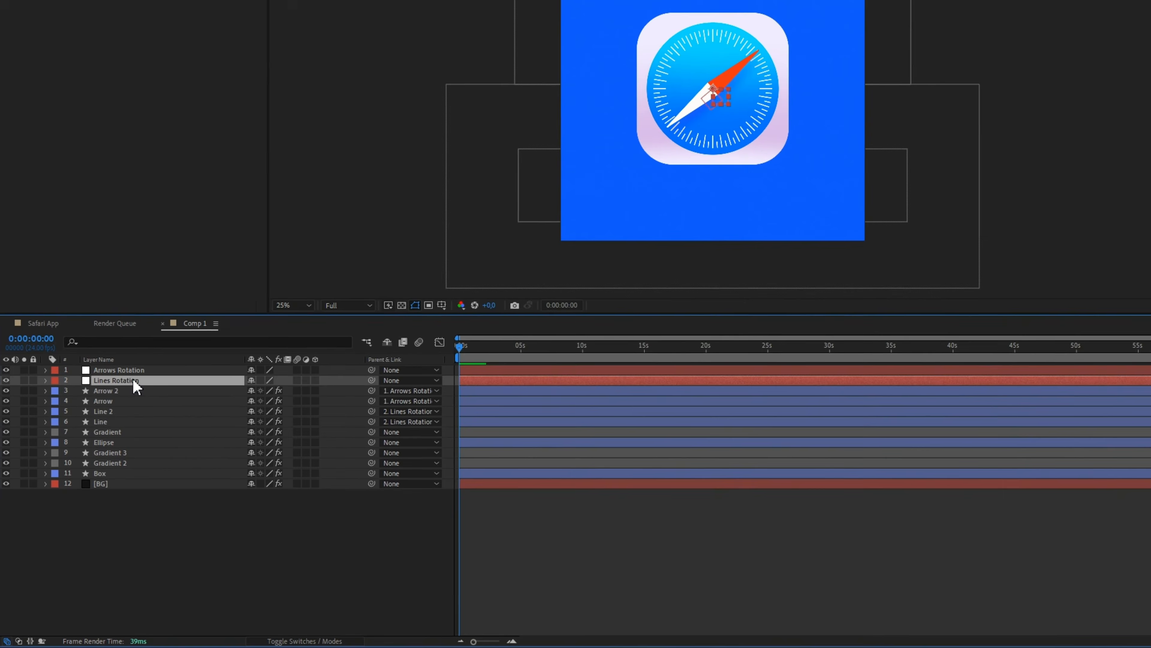
pyautogui.click(103, 567)
# Step: Parent the Gradient 2 and Gradient 3 layers to the Box layer, and the Gradient layer to the Ellipse layer
pyautogui.press('.')
pyautogui.press('.')
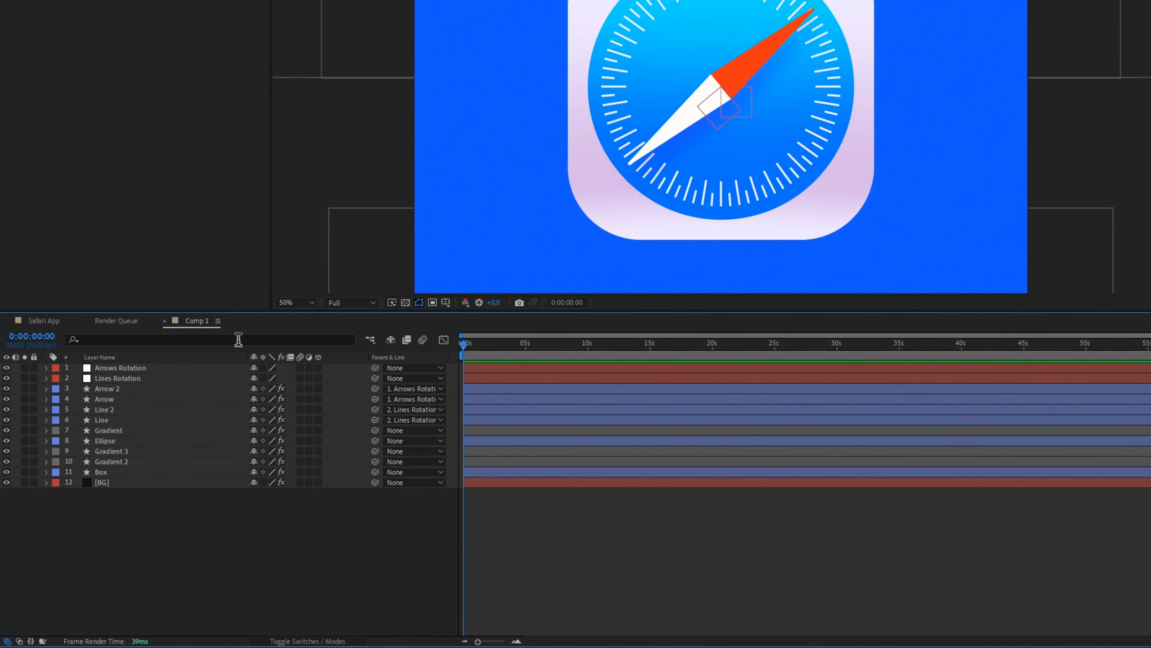
pyautogui.click(113, 461)
pyautogui.keyDown('shift'); pyautogui.click(112, 451); pyautogui.keyUp('shift')
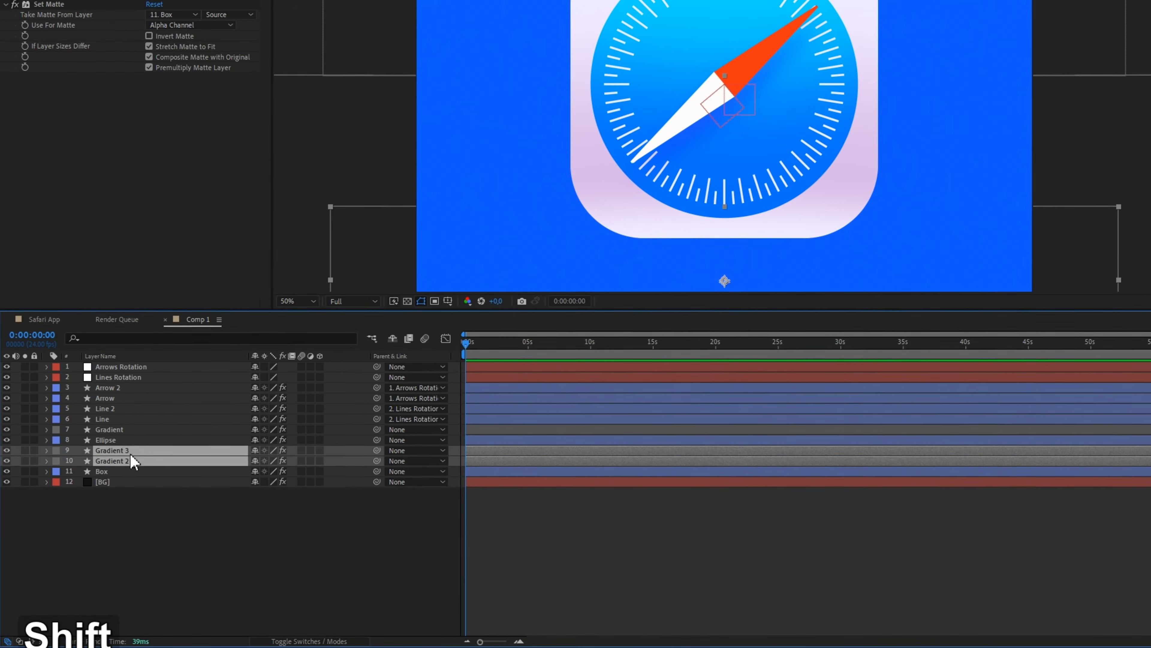
pyautogui.moveTo(377, 460); pyautogui.dragTo(104, 475)
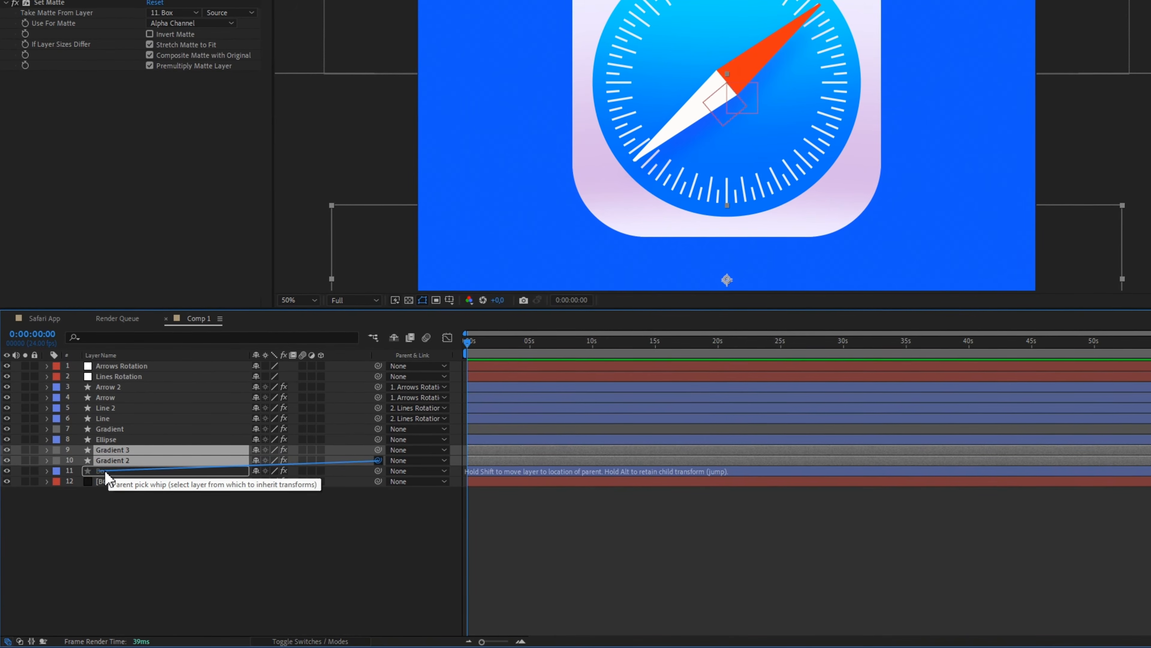
pyautogui.click(113, 429)
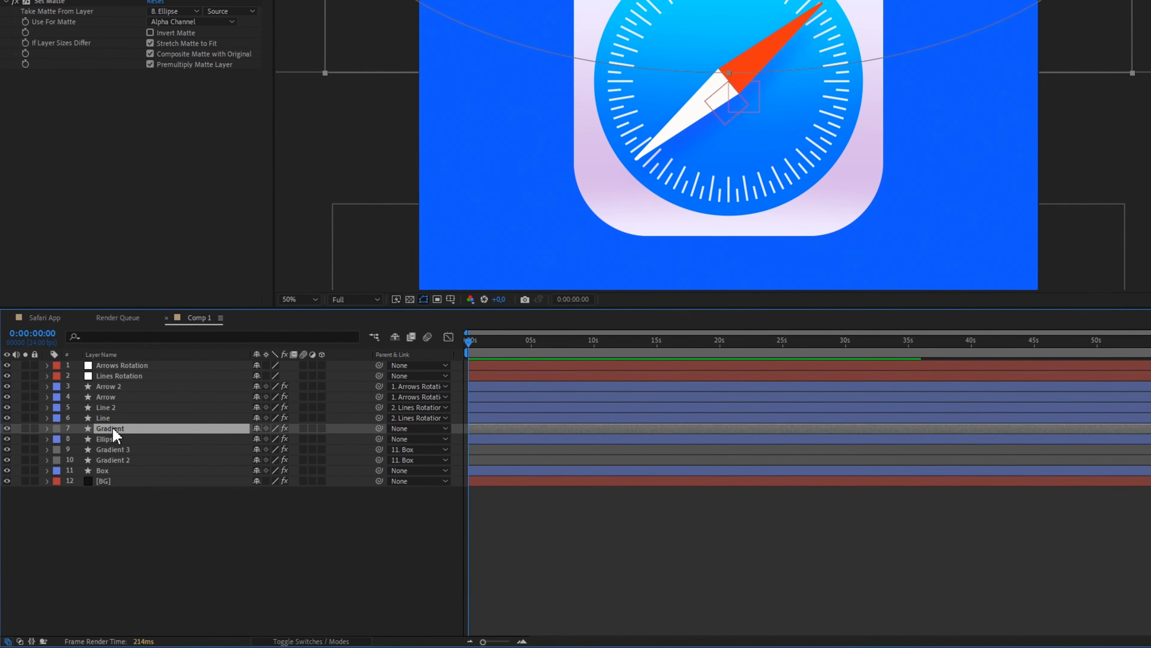
pyautogui.moveTo(379, 428); pyautogui.dragTo(130, 441)
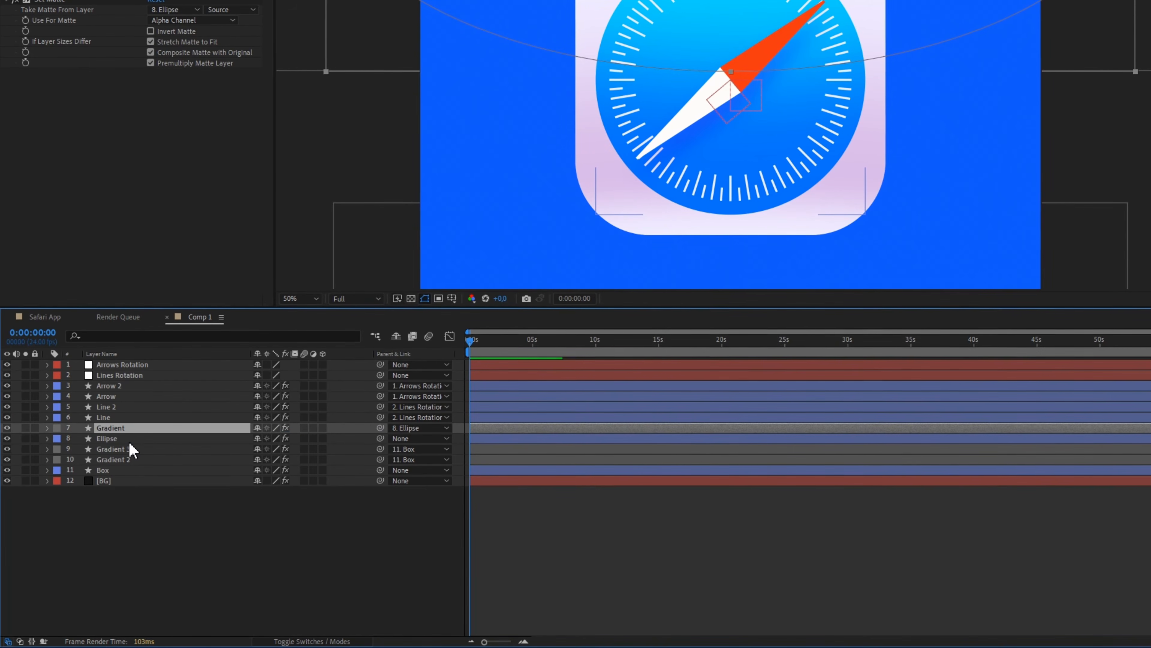
# Step: Parent the Arrows Rotation and Lines Rotation nulls to the Ellipse layer, and the Ellipse layer to the Box layer
pyautogui.click(112, 374)
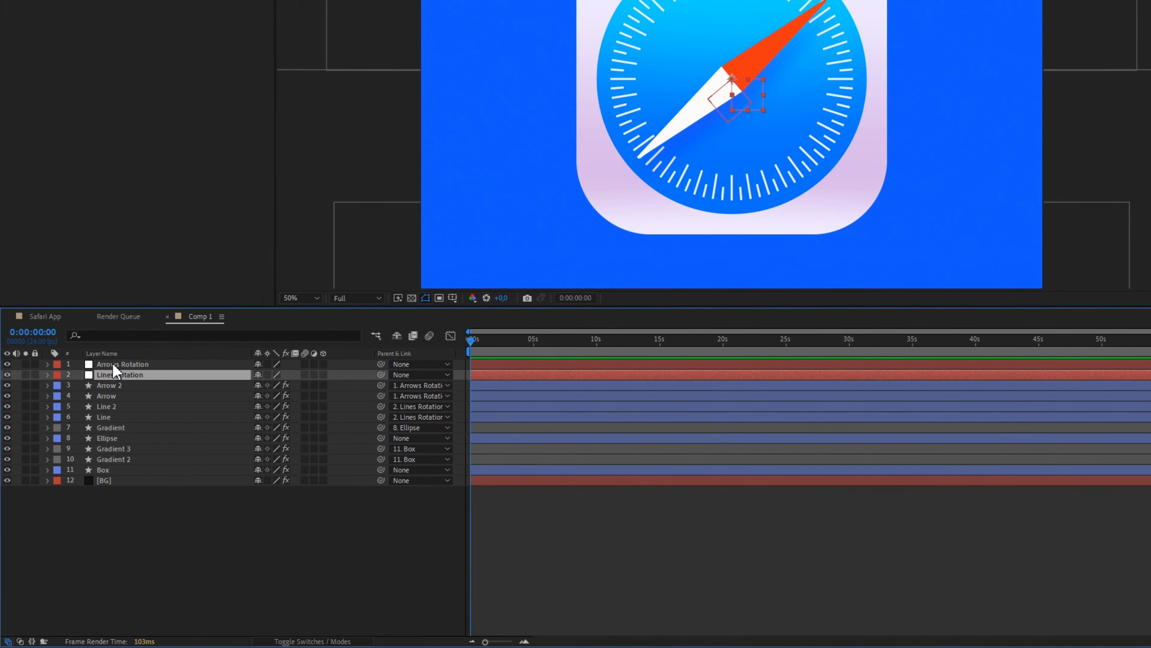
pyautogui.keyDown('shift'); pyautogui.click(113, 365); pyautogui.keyUp('shift')
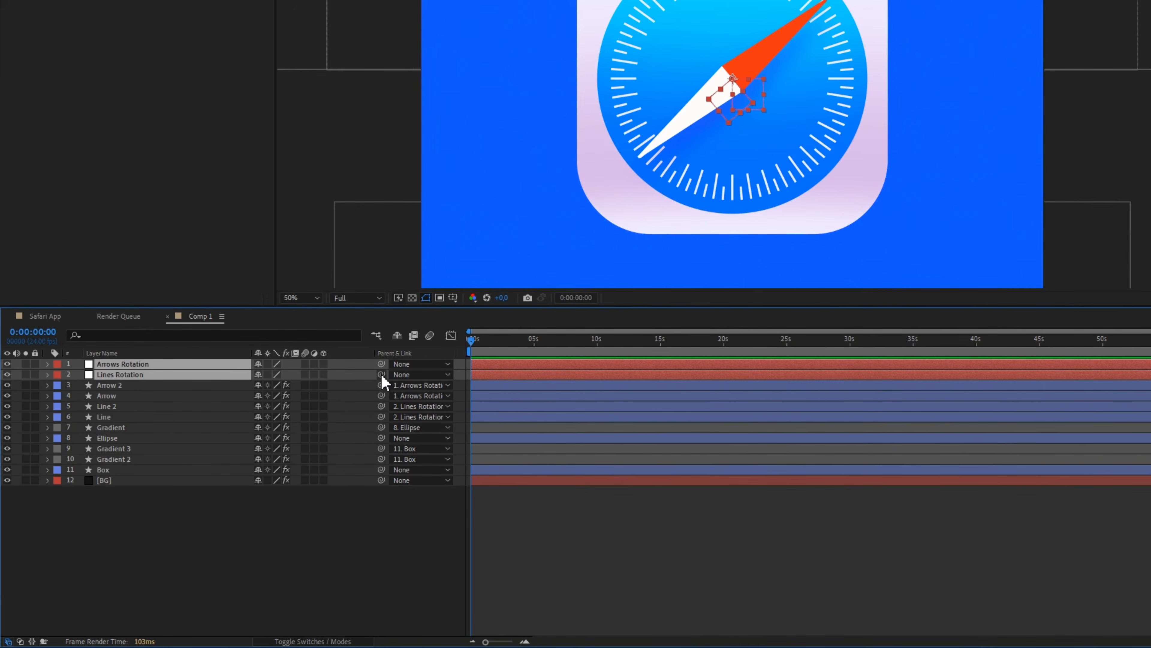
pyautogui.moveTo(381, 375); pyautogui.dragTo(116, 438)
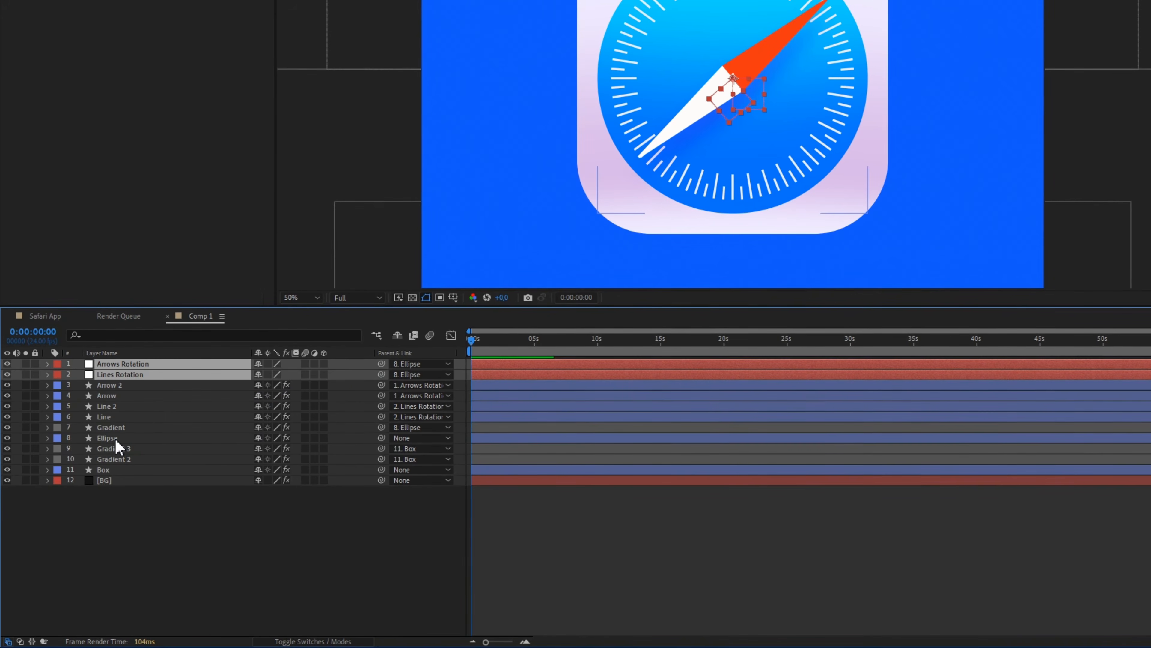
pyautogui.click(116, 437)
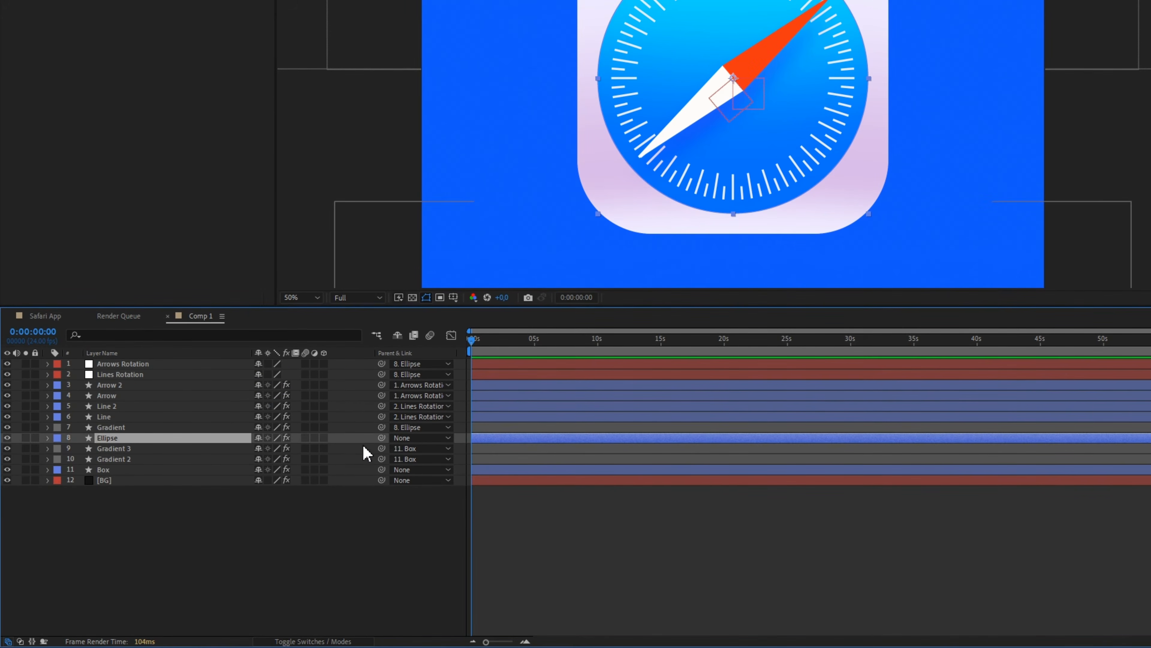
pyautogui.moveTo(366, 439); pyautogui.dragTo(128, 473)
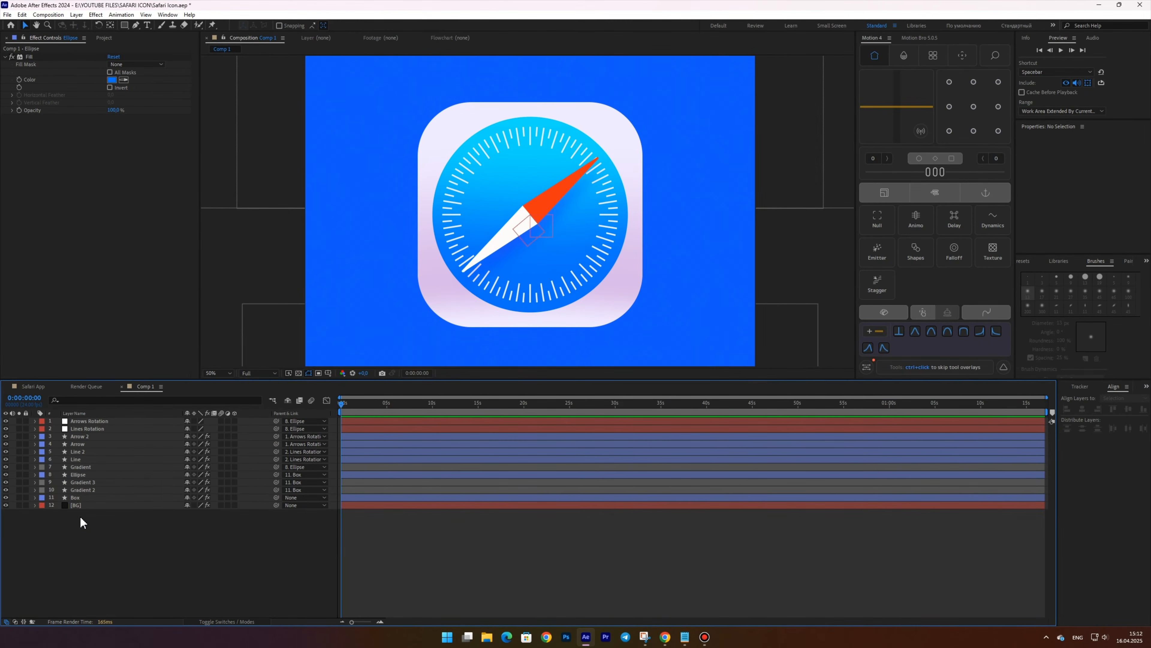
# Step: Keyframe the Box layer's scale from 0% at frame 0 to 100% at frame 3
pyautogui.click(97, 498)
pyautogui.press('s')
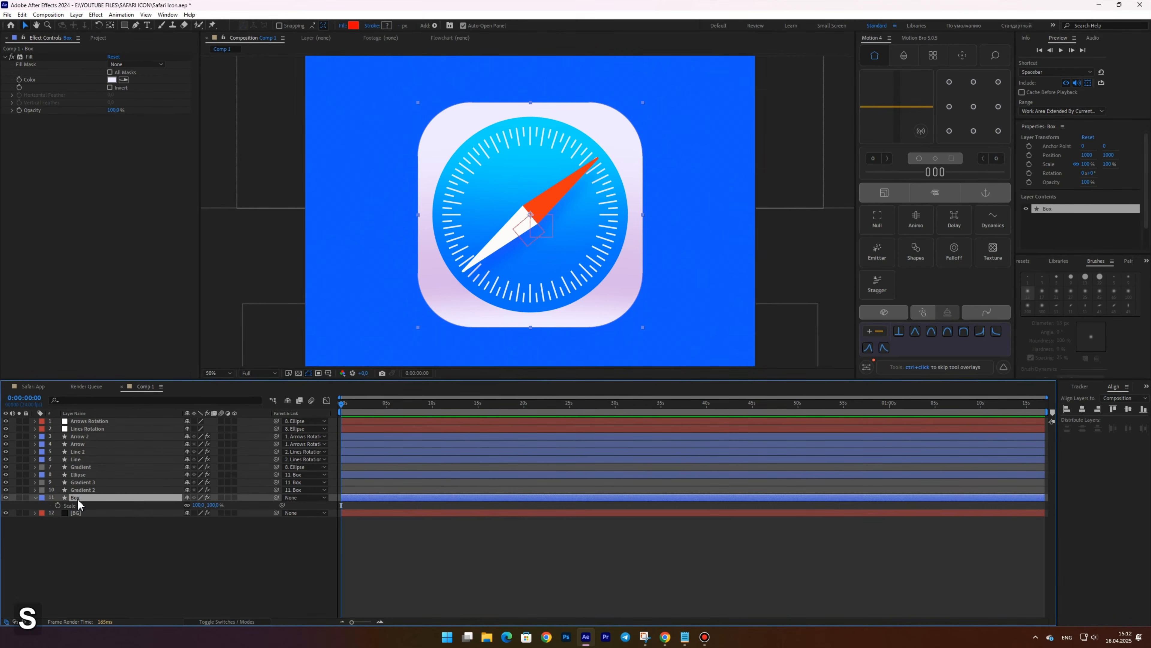
pyautogui.click(57, 505)
pyautogui.press('pagedown')
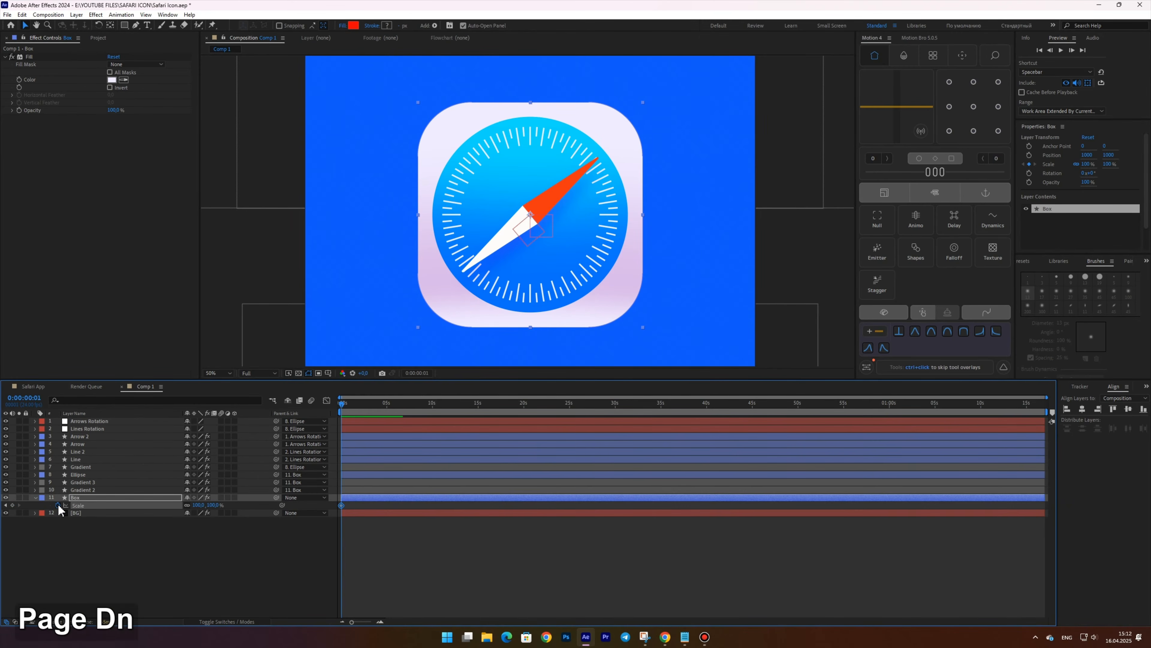
pyautogui.scroll(5, 162, 527)
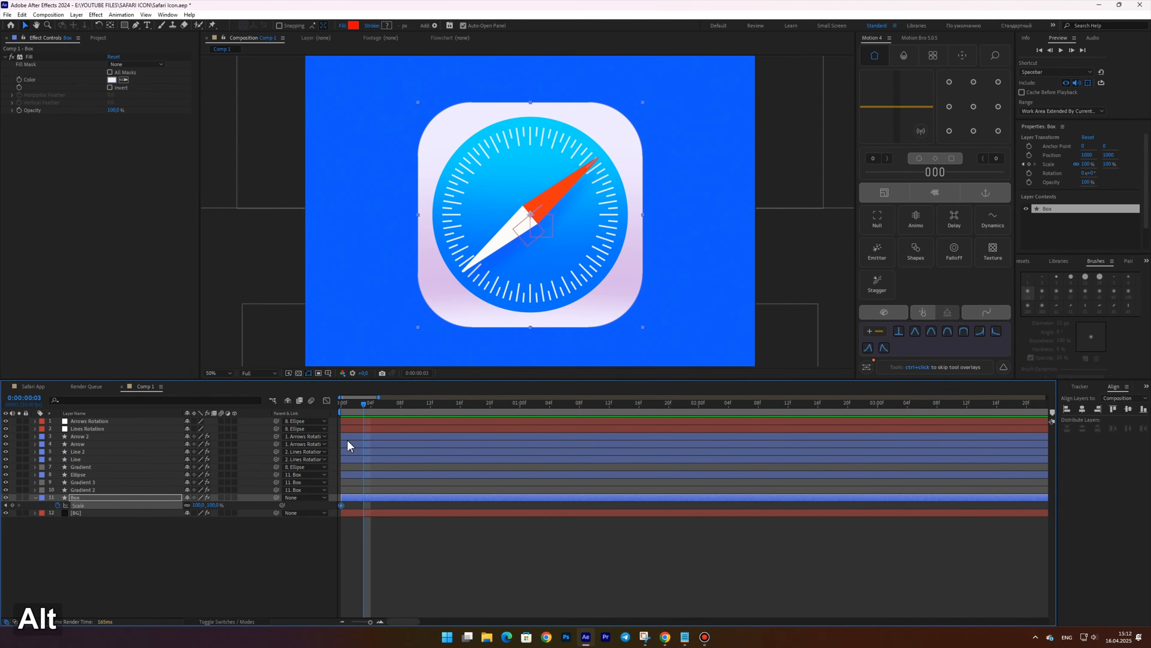
pyautogui.click(341, 405)
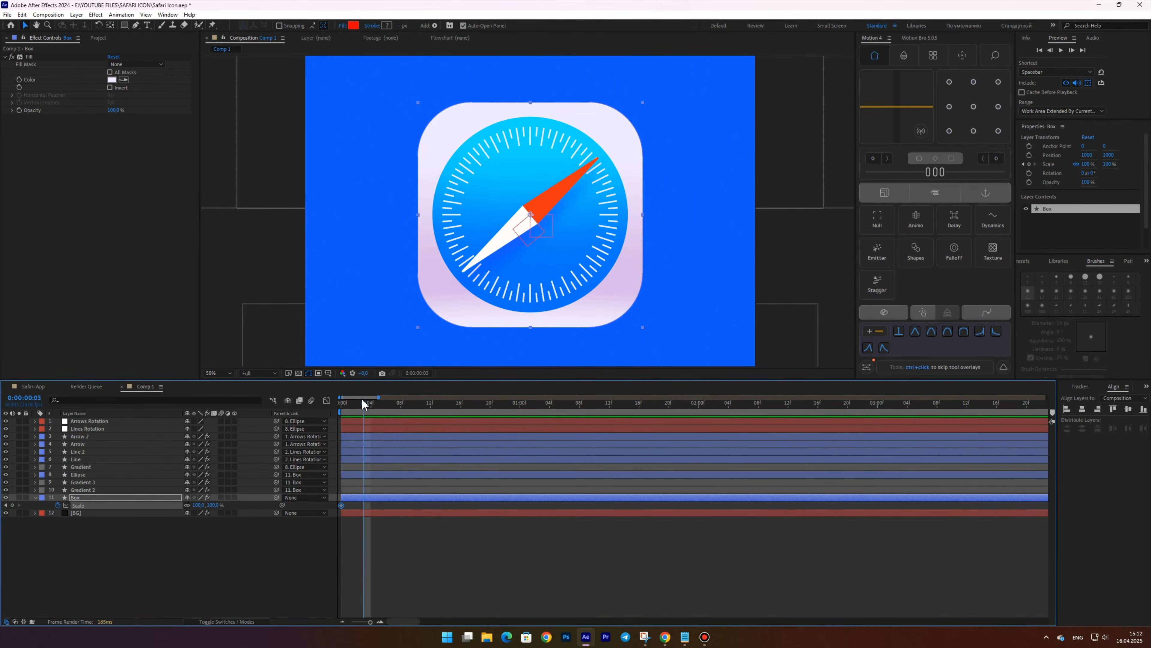
pyautogui.click(343, 411)
pyautogui.write('0')
pyautogui.press('Return')
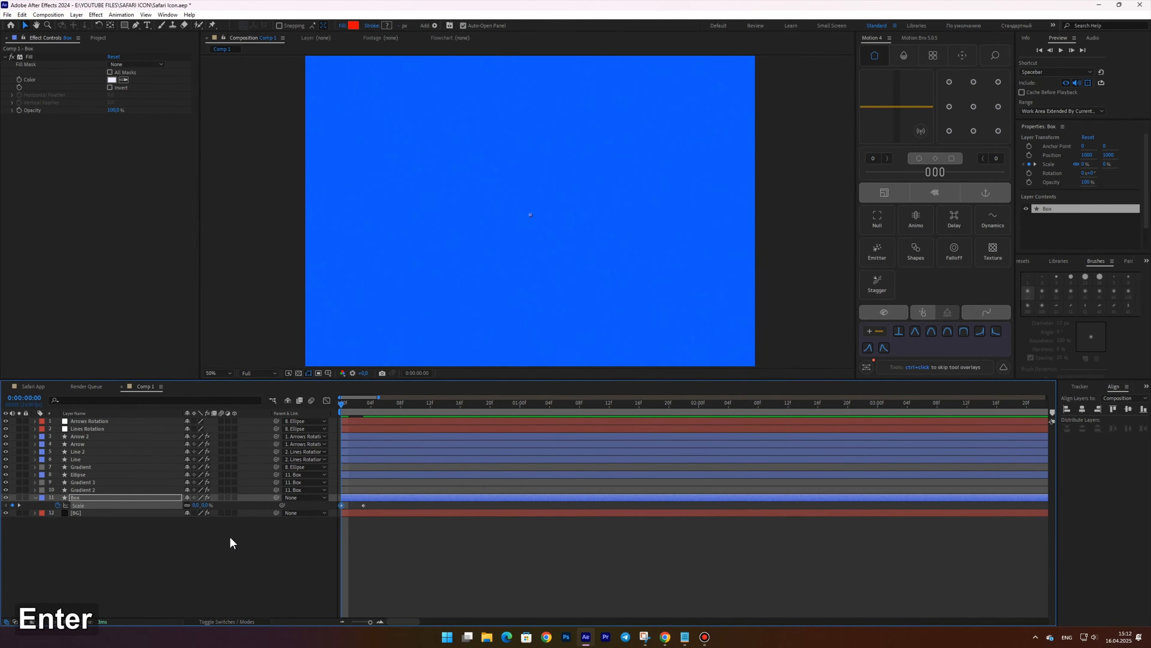
# Step: Preview the icon's scale-in animation with the whole composition fitted in the viewer
pyautogui.click(231, 539)
pyautogui.press('space')
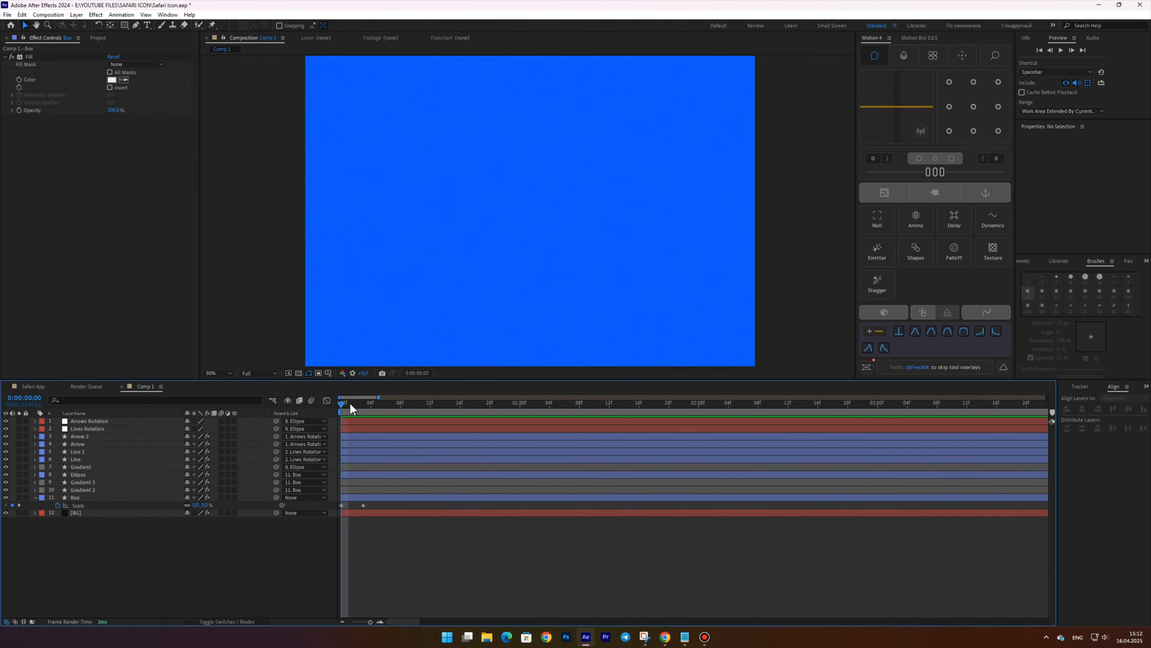
pyautogui.press('shift')
pyautogui.hotkey('shift', '/')
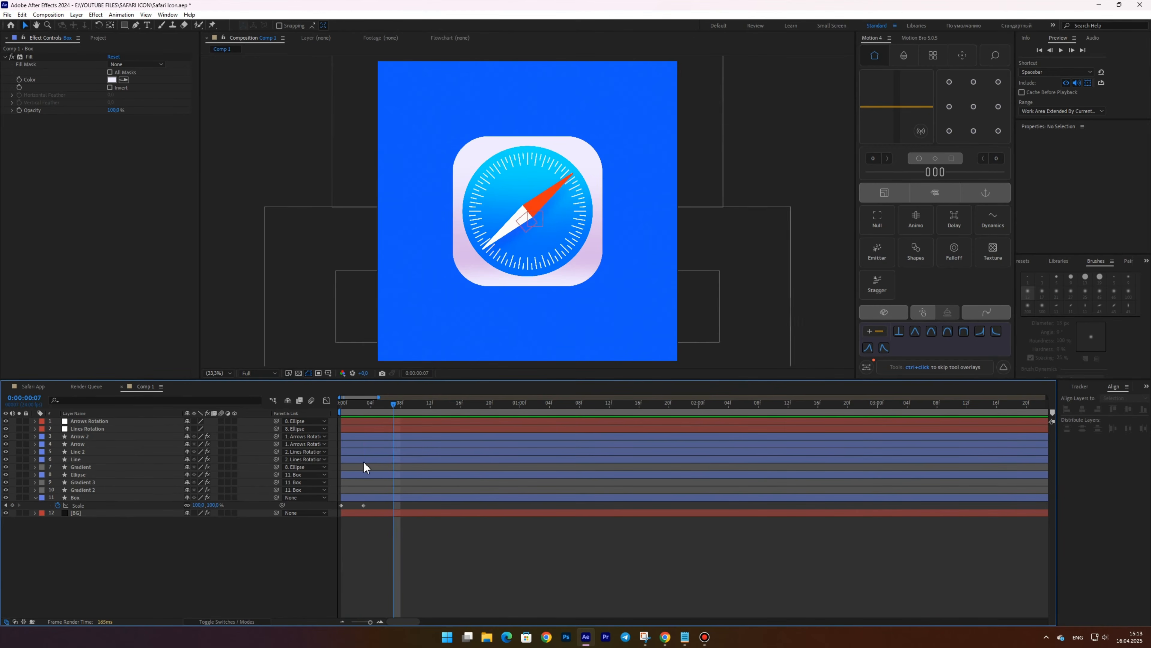
# Step: Copy the bounce expression (amp 0.02, freq 2, decay 9) from Code.txt in Notepad and apply it to the Box layer's Scale in After Effects
pyautogui.click(685, 637)
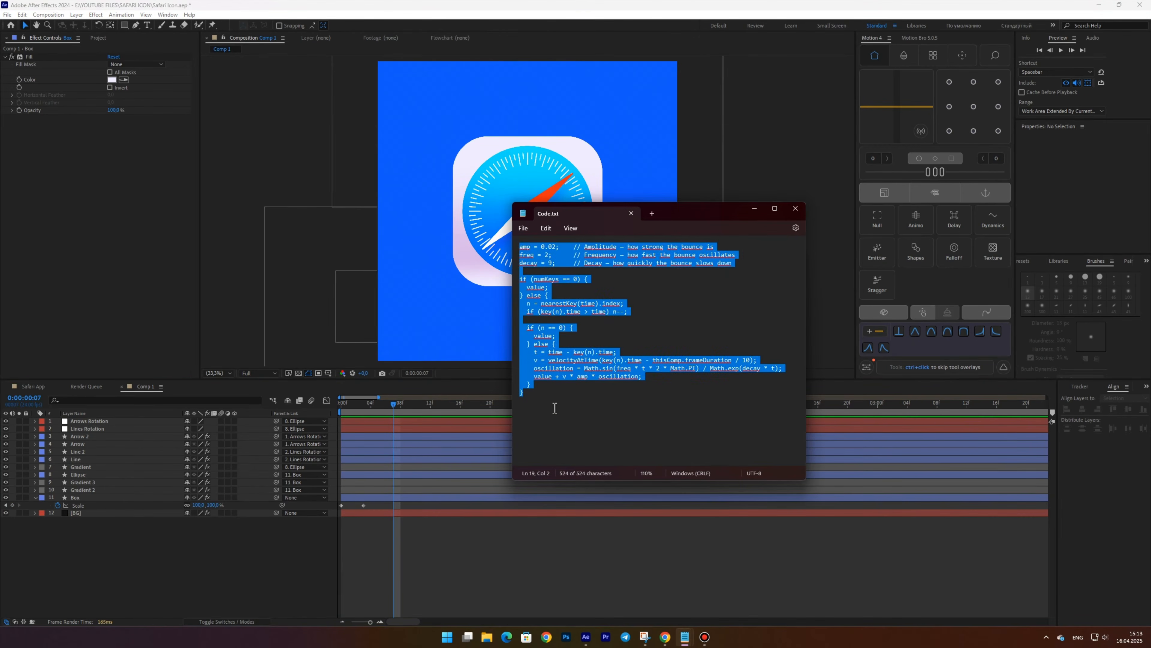
pyautogui.moveTo(555, 407); pyautogui.dragTo(476, 237)
pyautogui.hotkey('alt', 'Tab')
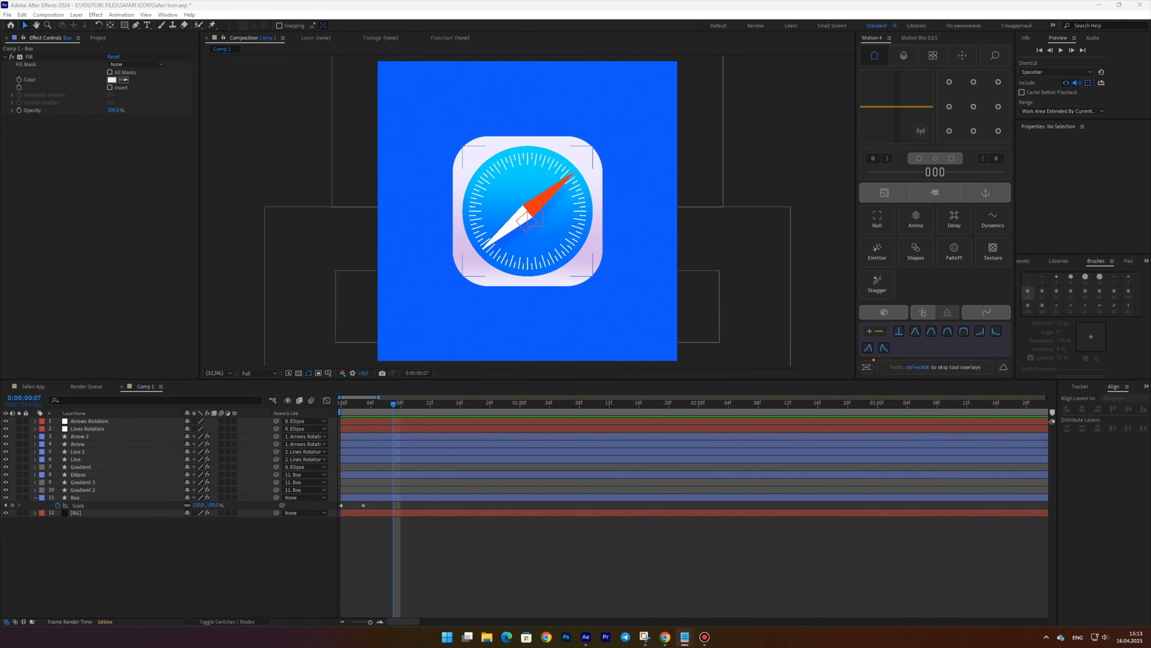
pyautogui.keyDown('alt'); pyautogui.click(57, 504); pyautogui.keyUp('alt')
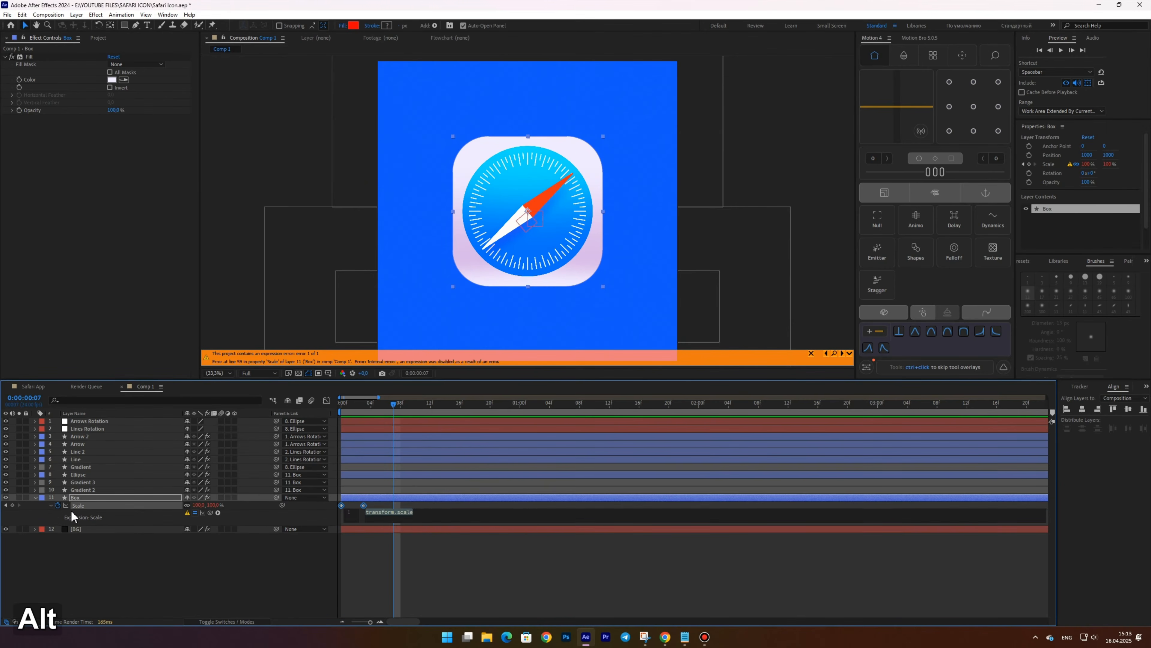
pyautogui.hotkey('ctrl', 'v')
pyautogui.click(189, 546)
# Step: Preview the bounce from the start and examine the amplitude, frequency and decay lines in the Box's Scale expression
pyautogui.moveTo(391, 402); pyautogui.dragTo(316, 406)
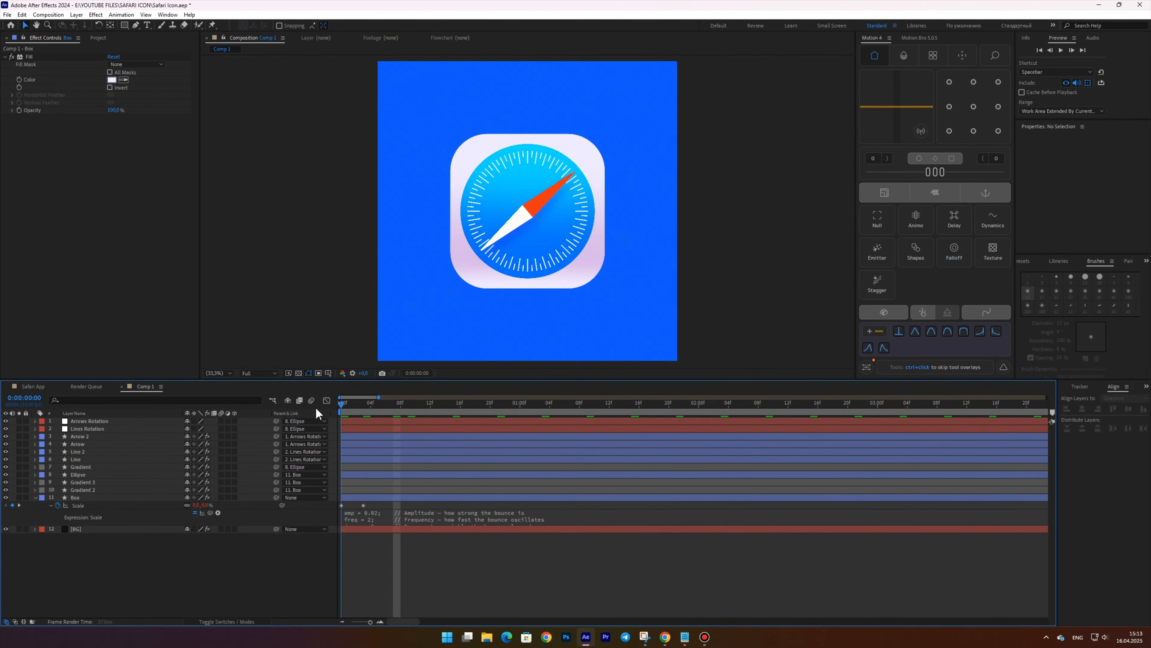
pyautogui.press('space')
pyautogui.press('space')
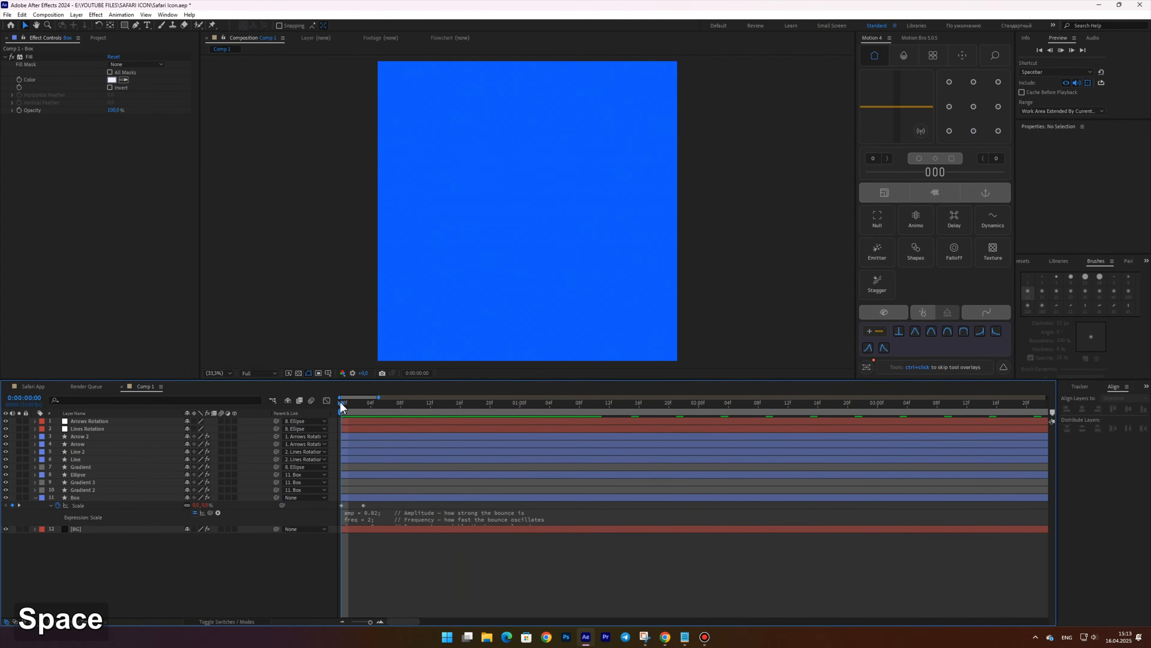
pyautogui.press('space')
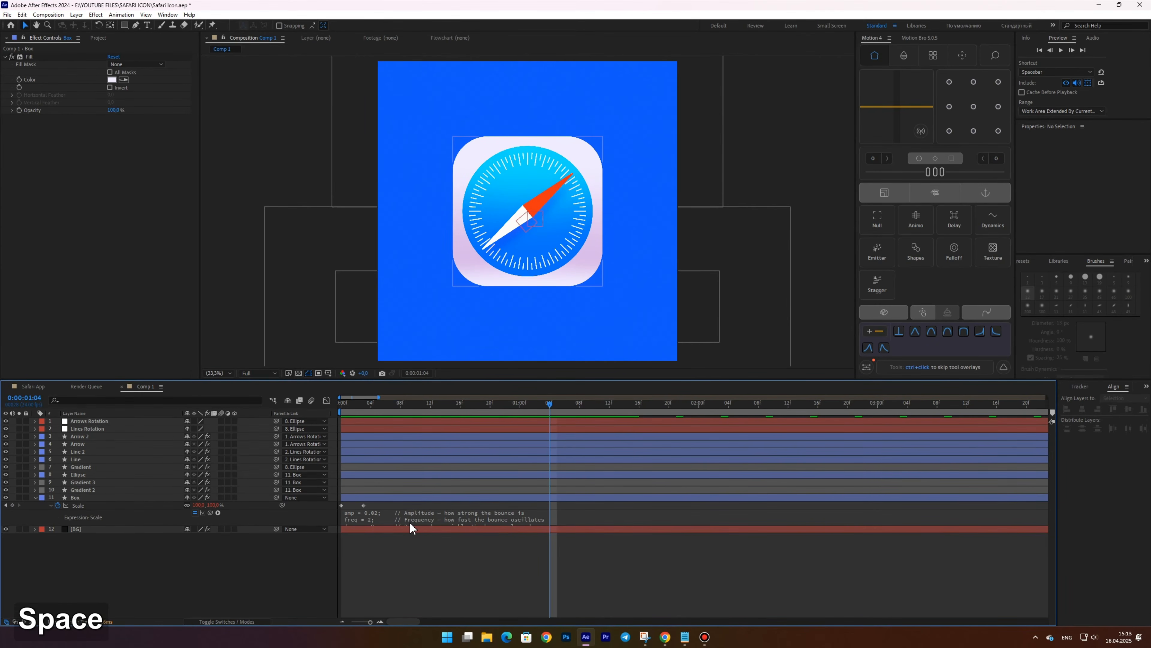
pyautogui.moveTo(411, 525)
pyautogui.mouseDown()
pyautogui.moveTo(410, 547)
pyautogui.moveTo(392, 532)
pyautogui.mouseUp()
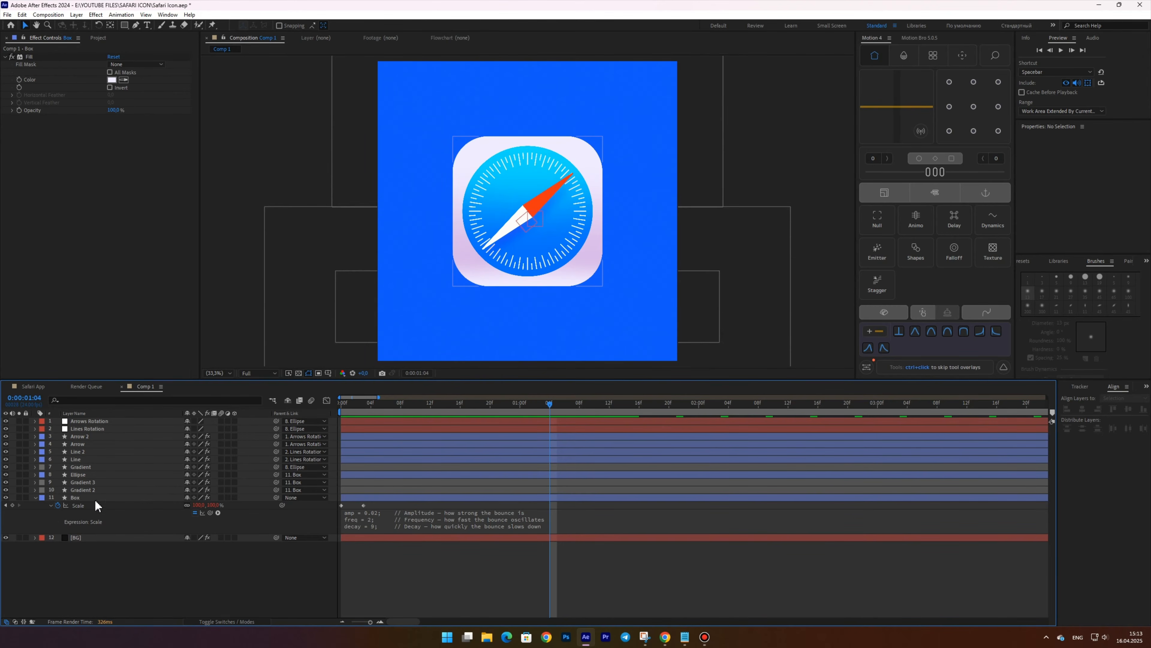
pyautogui.click(51, 505)
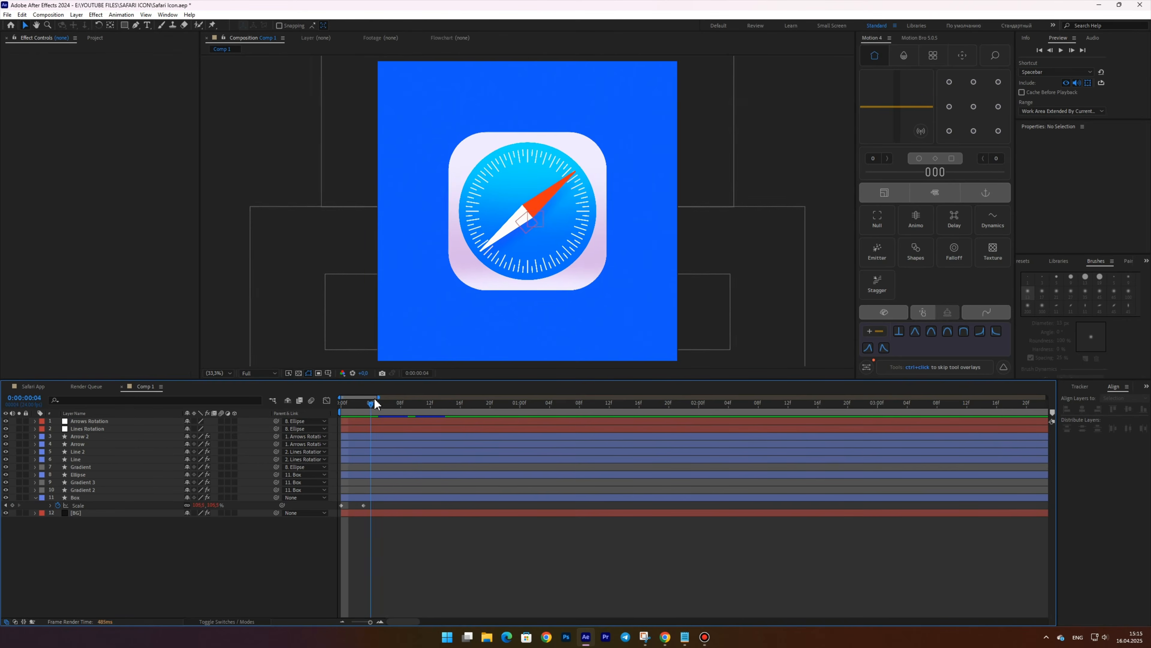
pyautogui.moveTo(374, 398); pyautogui.dragTo(421, 398)
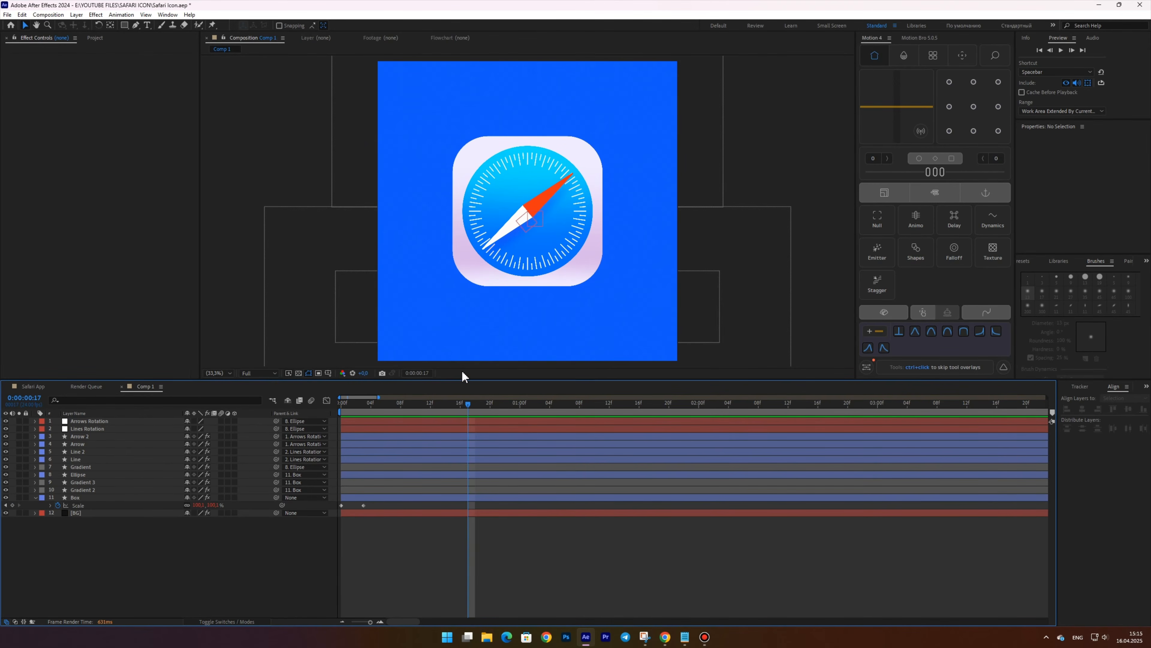
# Step: Add scale keyframes to the Arrows Rotation null at frames 4 and 8
pyautogui.click(78, 422)
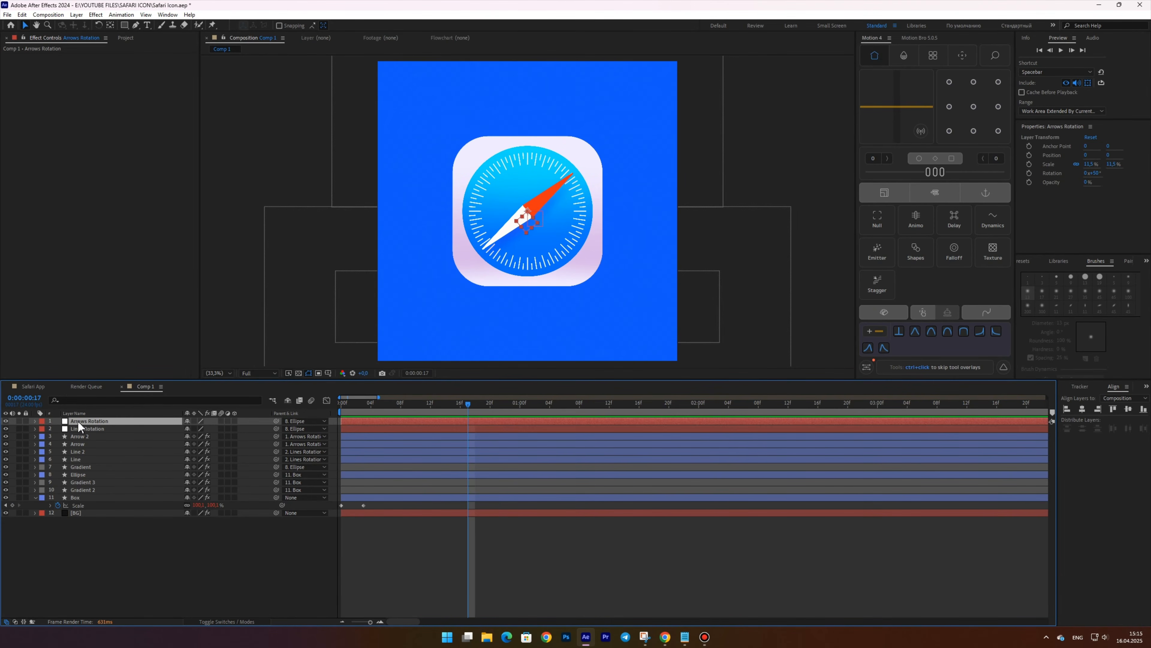
pyautogui.click(34, 421)
pyautogui.moveTo(421, 409); pyautogui.dragTo(371, 398)
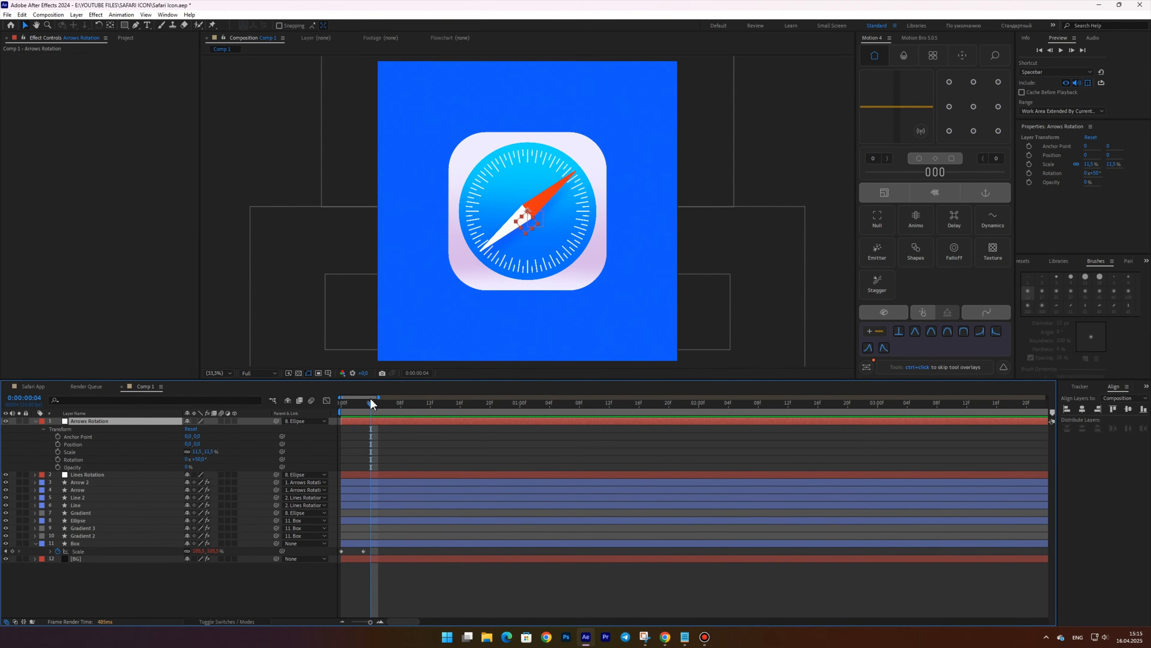
pyautogui.click(58, 452)
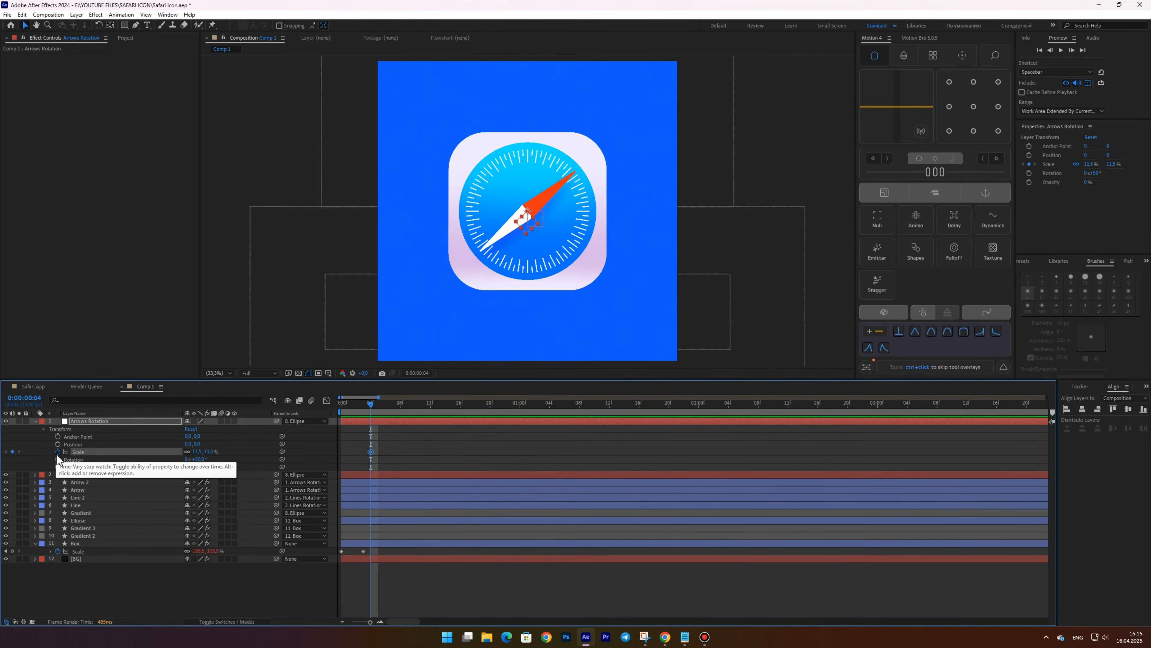
pyautogui.press('pagedown')
pyautogui.press('pagedown')
pyautogui.press('pagedown')
pyautogui.press('pagedown')
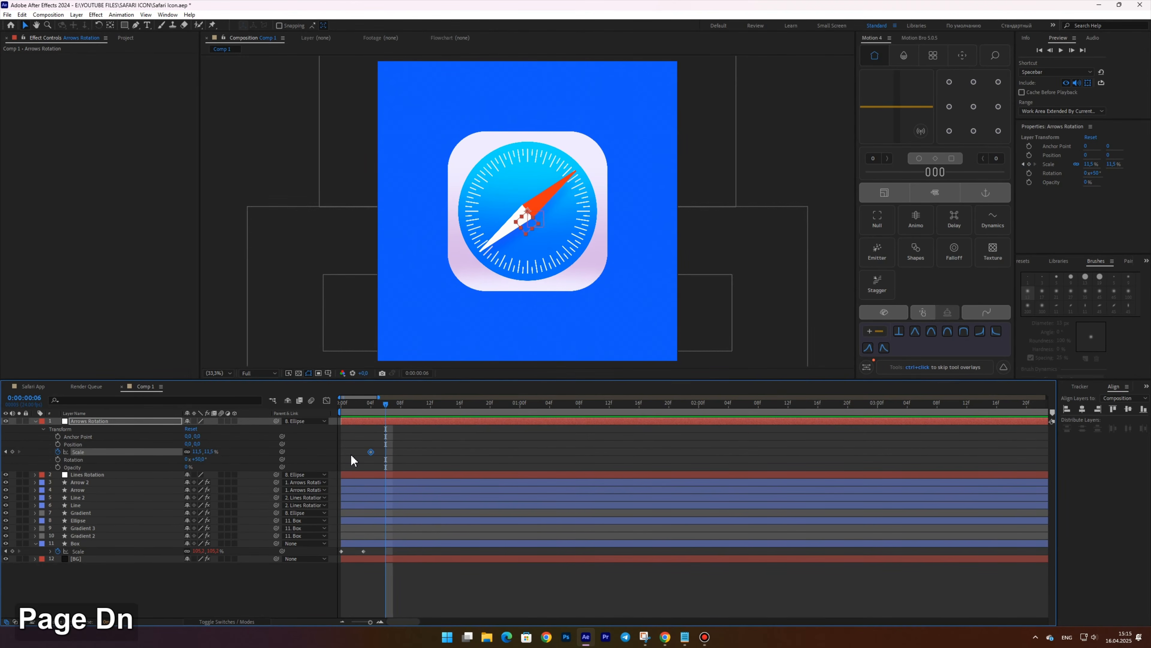
pyautogui.click(12, 452)
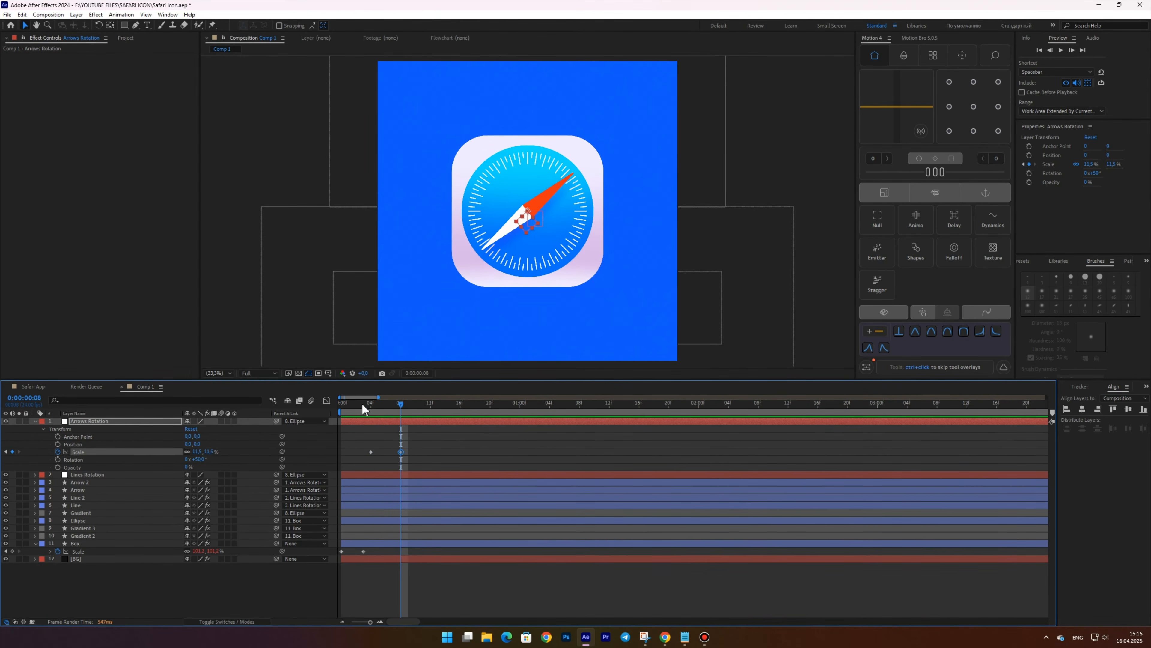
# Step: Set the Arrows Rotation null's scale to 0% at the frame 4 keyframe
pyautogui.click(371, 403)
pyautogui.click(201, 451)
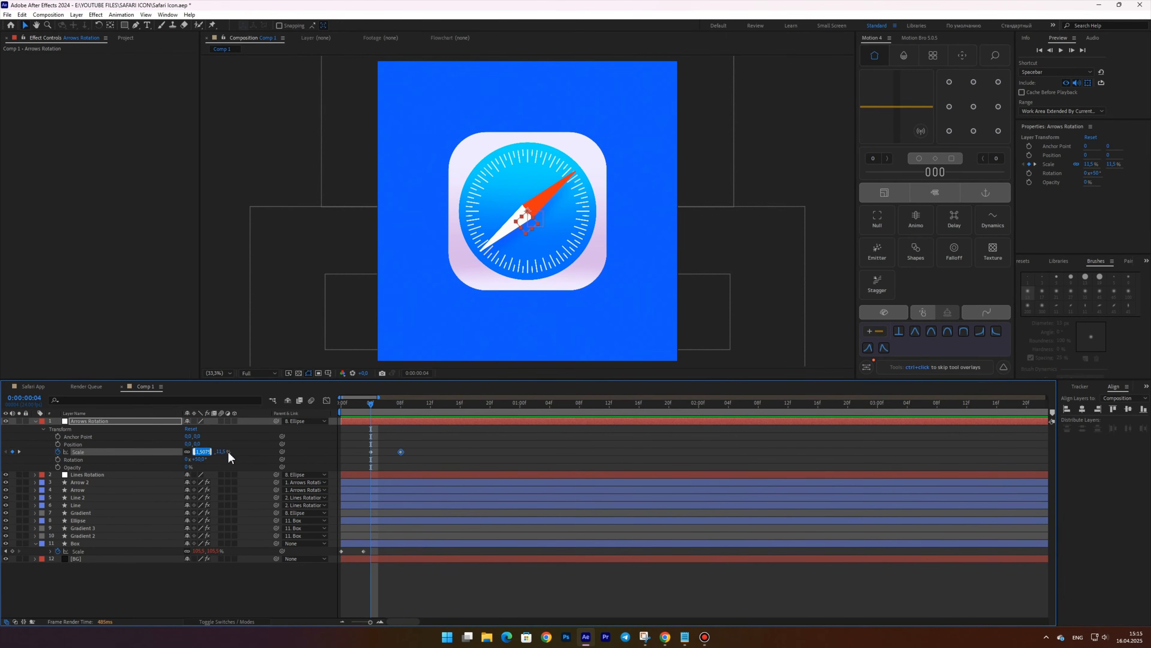
pyautogui.write('0')
pyautogui.click(324, 447)
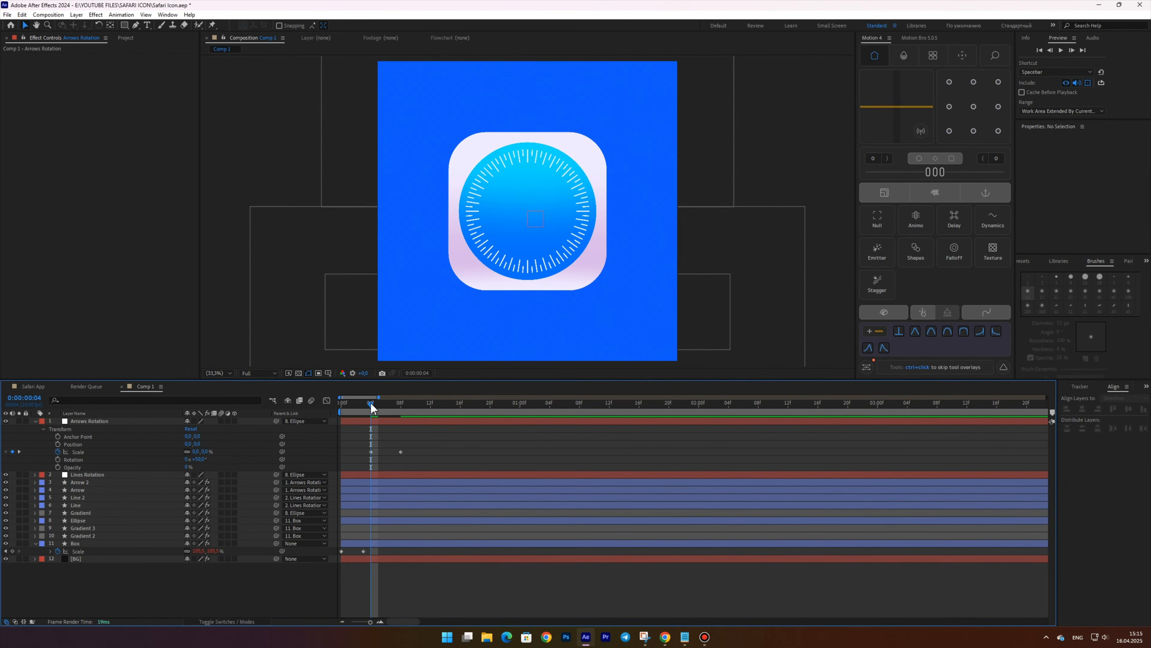
# Step: Add rotation keyframes to the Arrows Rotation null at frames 4 and 10
pyautogui.click(57, 460)
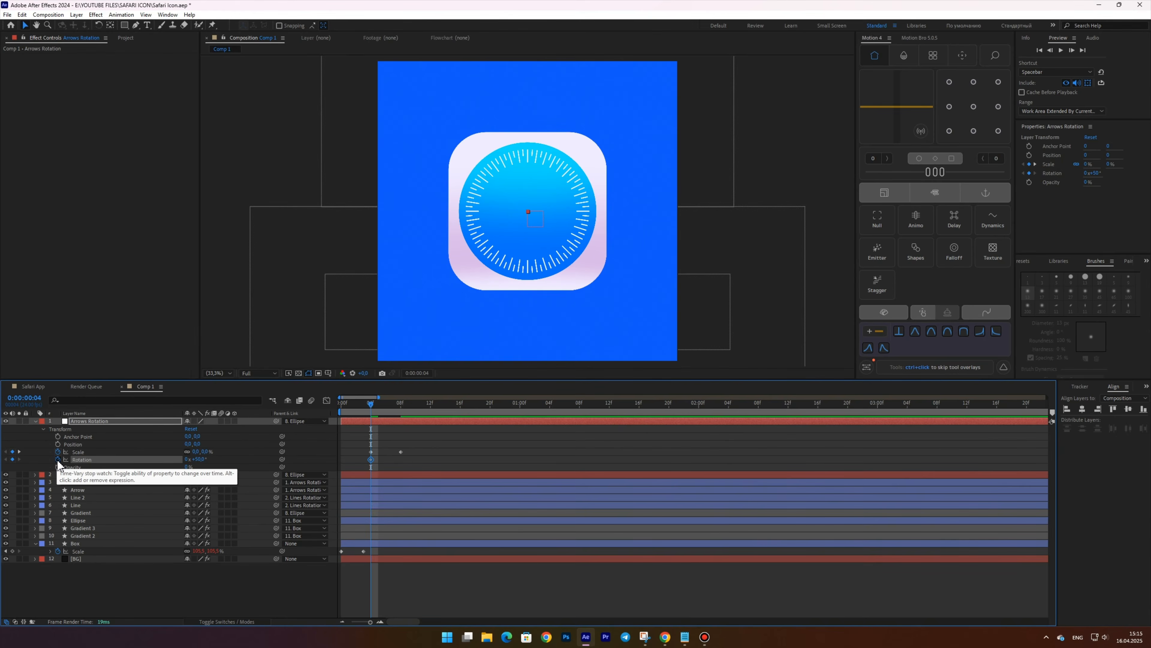
pyautogui.press('pagedown')
pyautogui.press('pagedown')
pyautogui.press('pagedown')
pyautogui.press('pagedown')
pyautogui.press('pagedown')
pyautogui.press('pagedown')
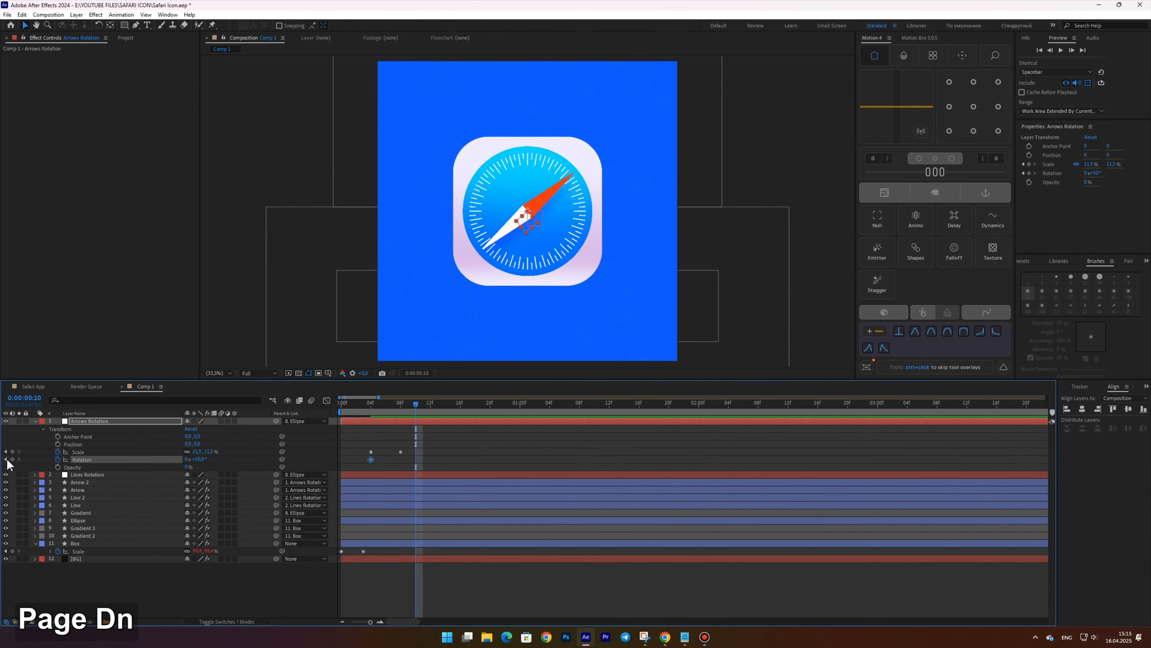
pyautogui.click(12, 459)
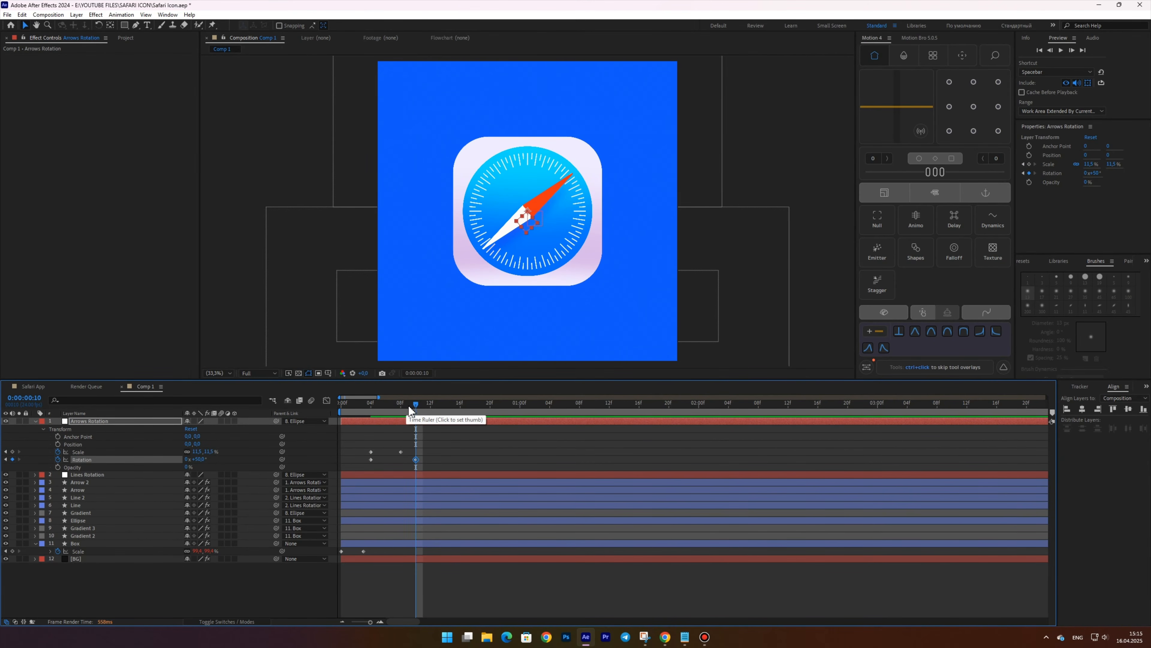
# Step: Set the Arrows Rotation null's rotation to -98° at the frame 4 keyframe
pyautogui.click(372, 404)
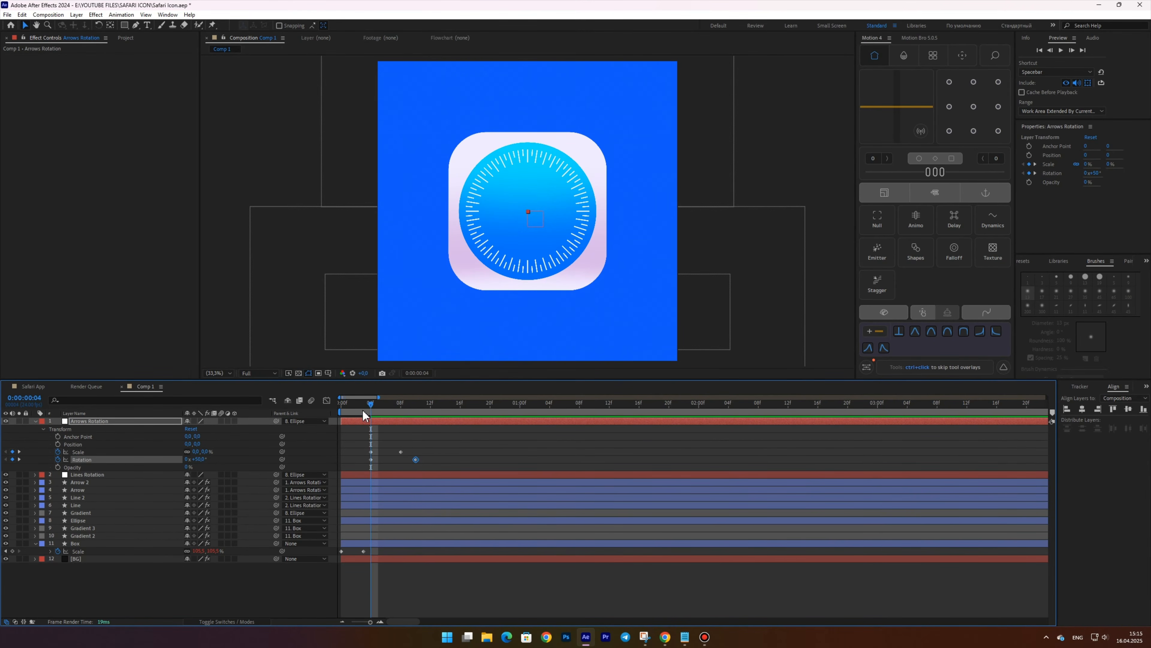
pyautogui.write('-98')
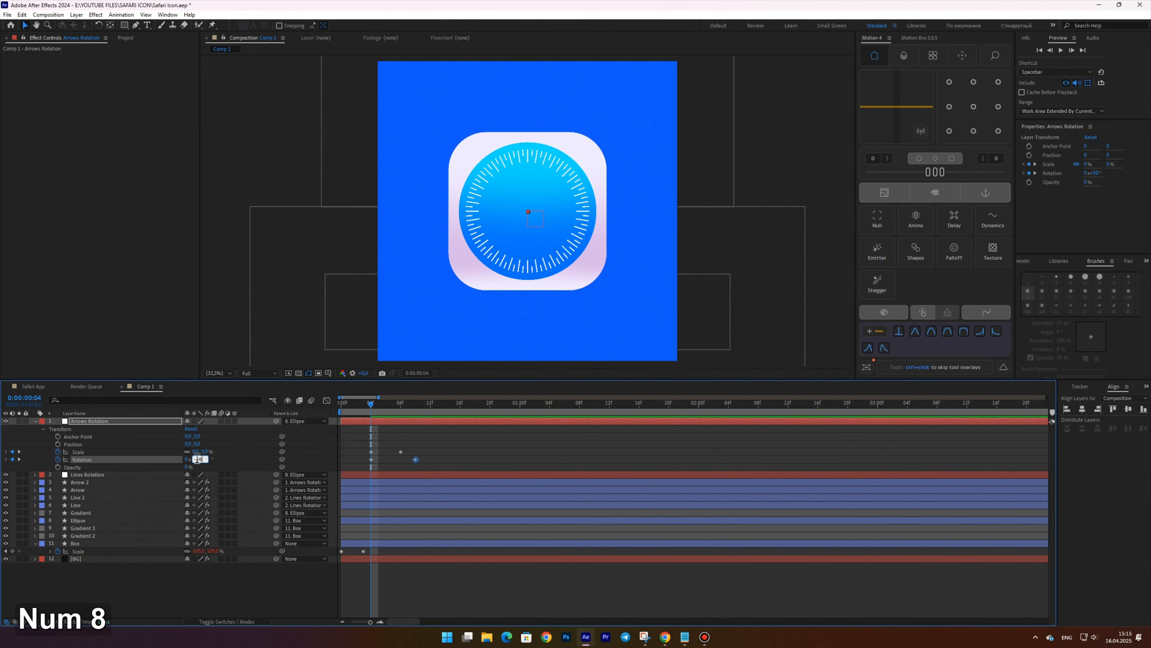
pyautogui.press('Return')
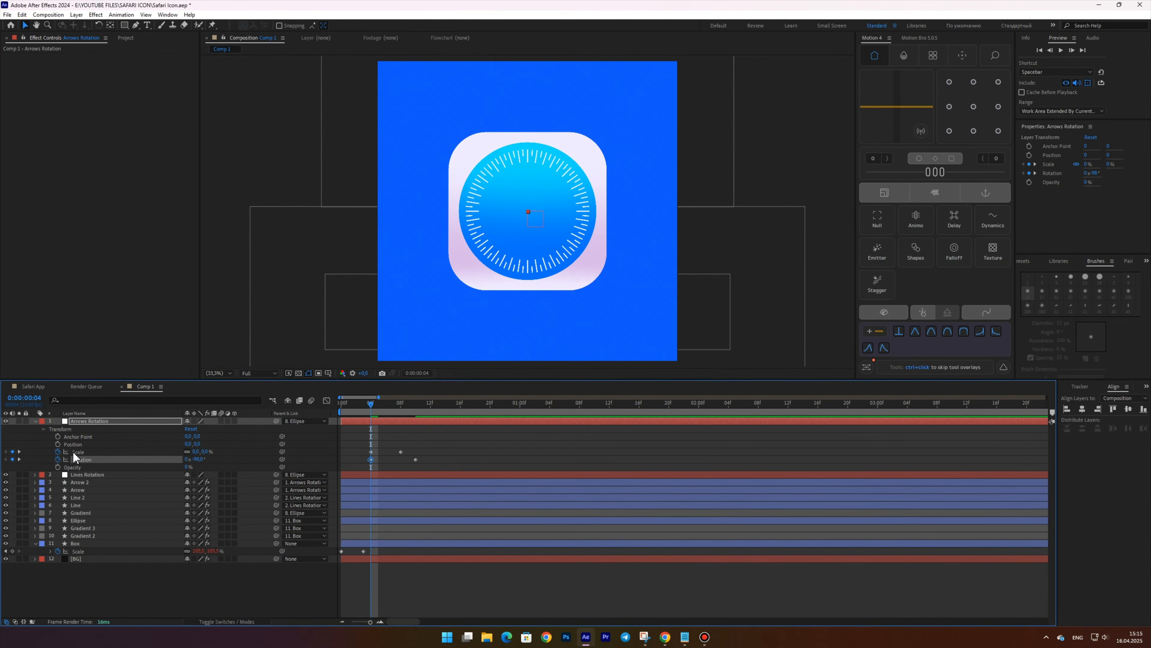
# Step: Apply the copied bounce expression to both the Scale and Rotation of the Arrows Rotation null
pyautogui.keyDown('alt'); pyautogui.click(58, 452); pyautogui.keyUp('alt')
pyautogui.hotkey('ctrl', 'v')
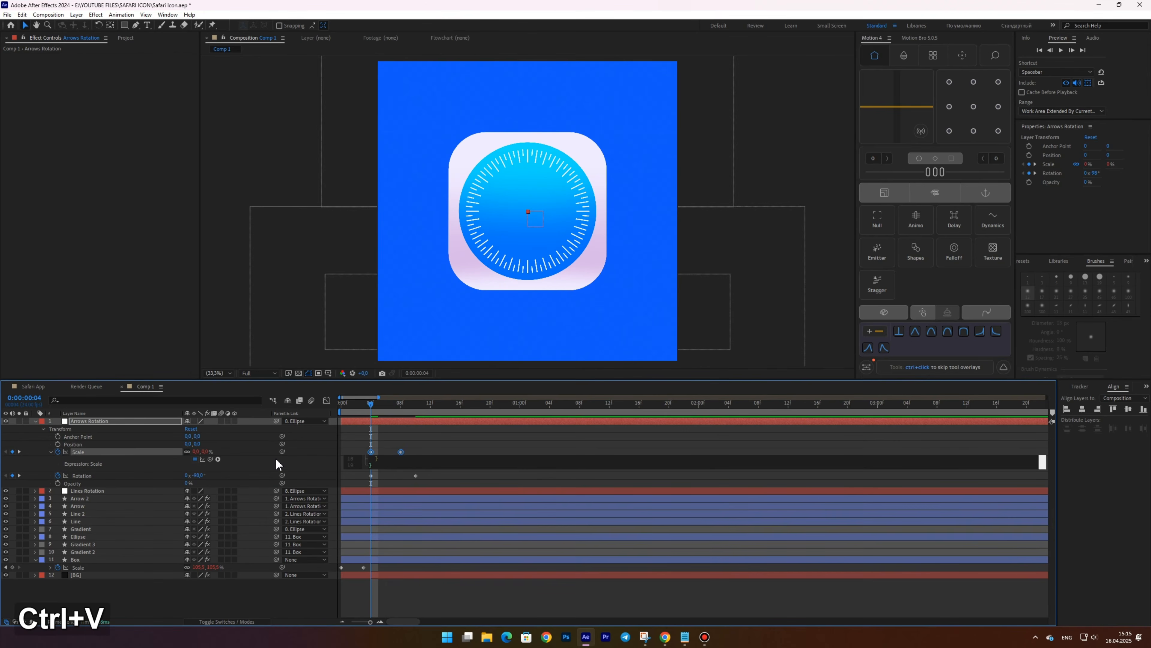
pyautogui.keyDown('alt'); pyautogui.click(58, 475); pyautogui.keyUp('alt')
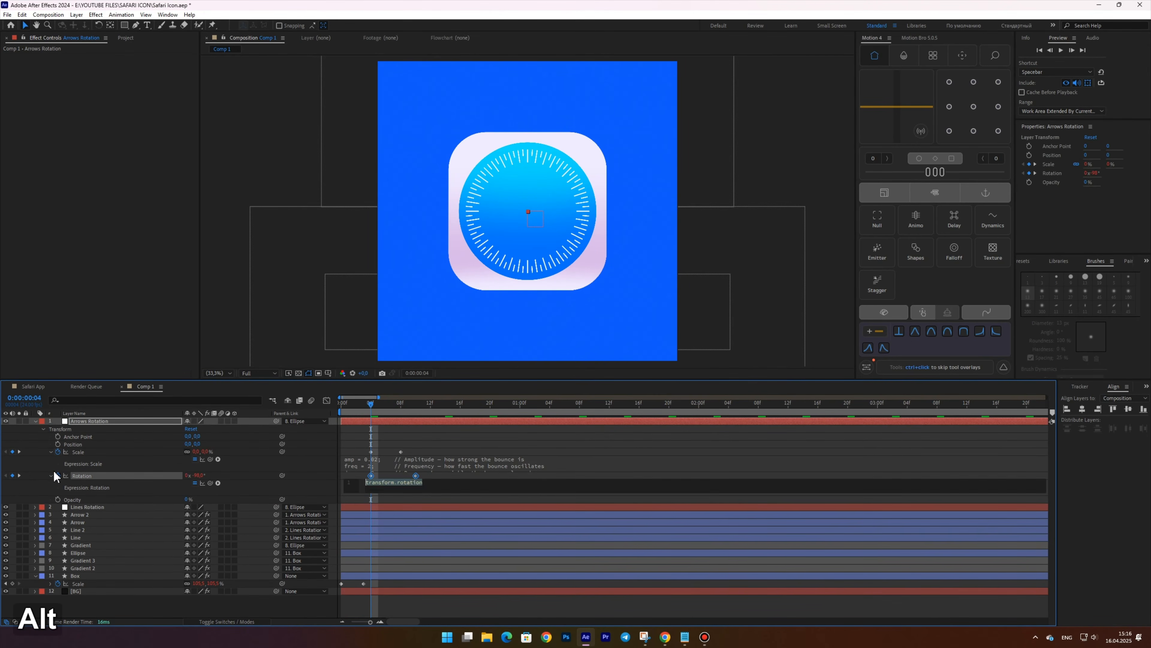
pyautogui.hotkey('ctrl', 'v')
pyautogui.click(37, 467)
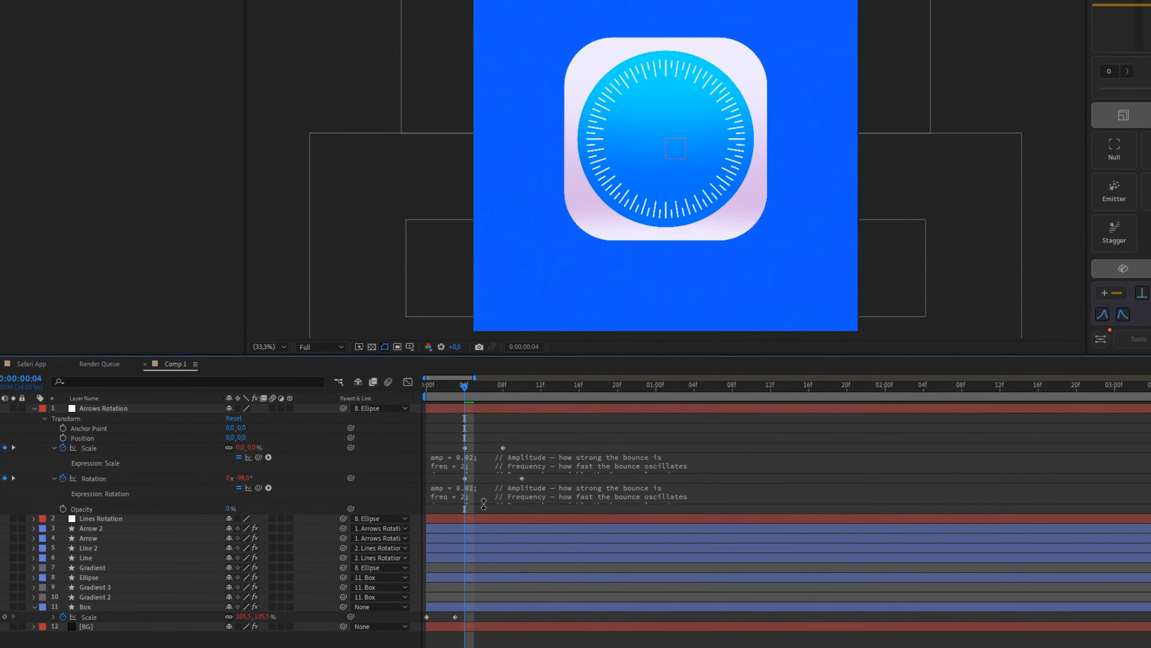
# Step: Set the decay to 7 in the Arrows Rotation null's Rotation expression, collapse both expressions and preview the animation from the start
pyautogui.click(492, 510)
pyautogui.click(511, 506)
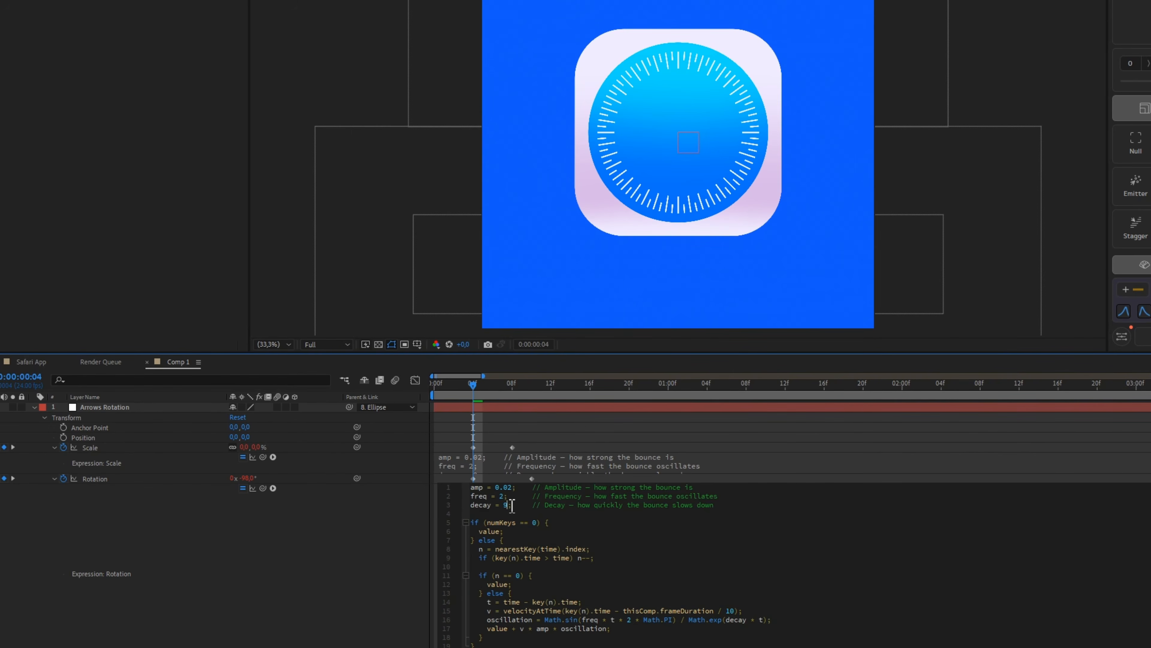
pyautogui.write('7')
pyautogui.click(368, 542)
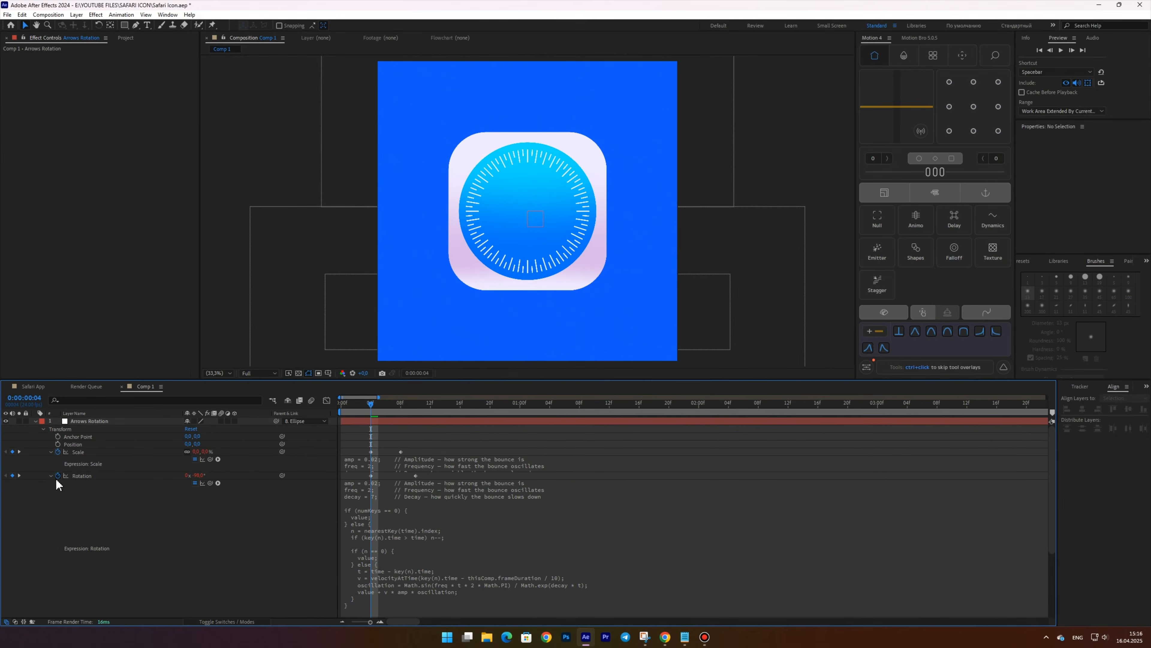
pyautogui.click(50, 475)
pyautogui.click(50, 452)
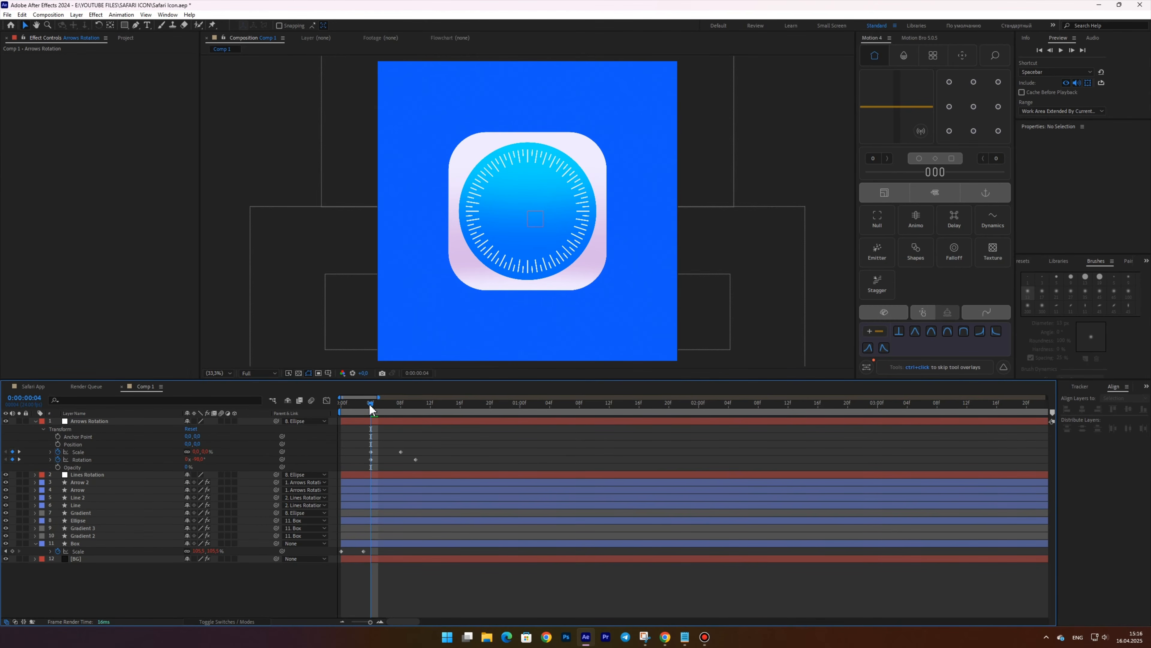
pyautogui.moveTo(370, 408); pyautogui.dragTo(341, 403)
pyautogui.press('space')
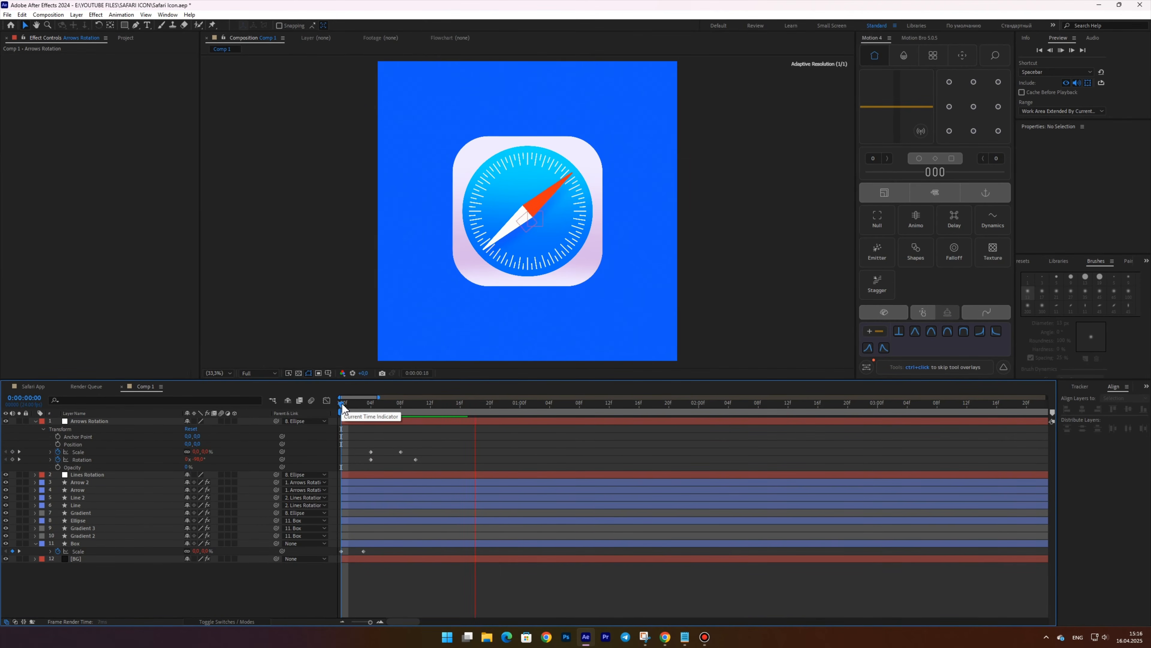
pyautogui.press('space')
pyautogui.press('space')
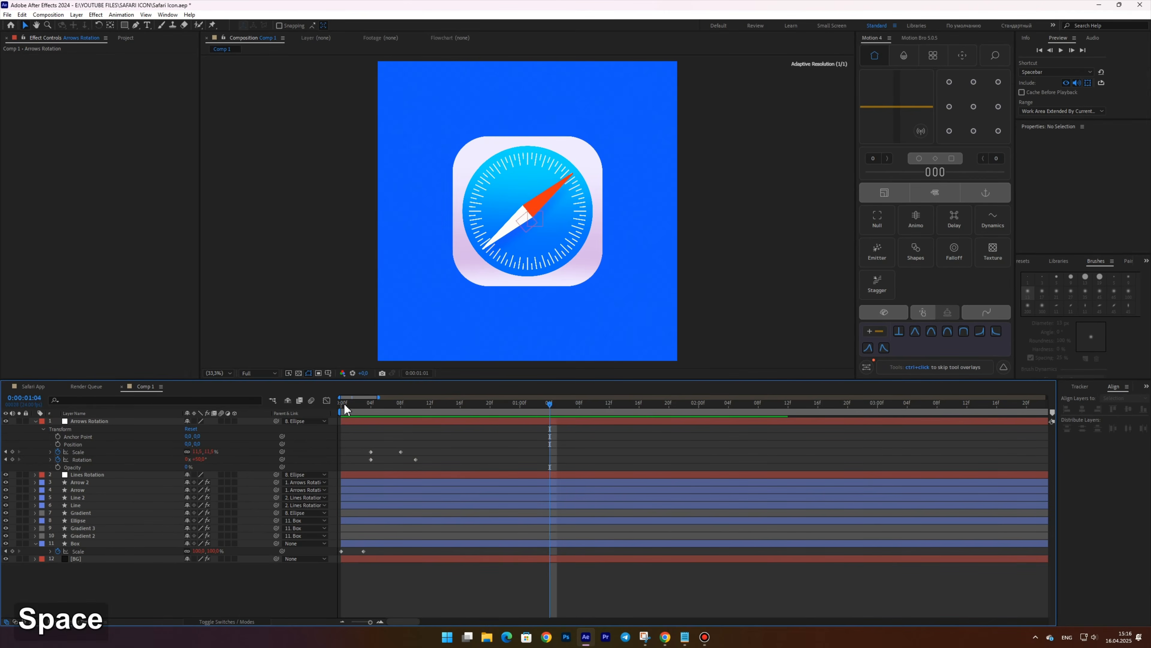
# Step: Add rotation keyframes to the Lines Rotation null at frame 0 and at 0:00:01:04
pyautogui.click(344, 410)
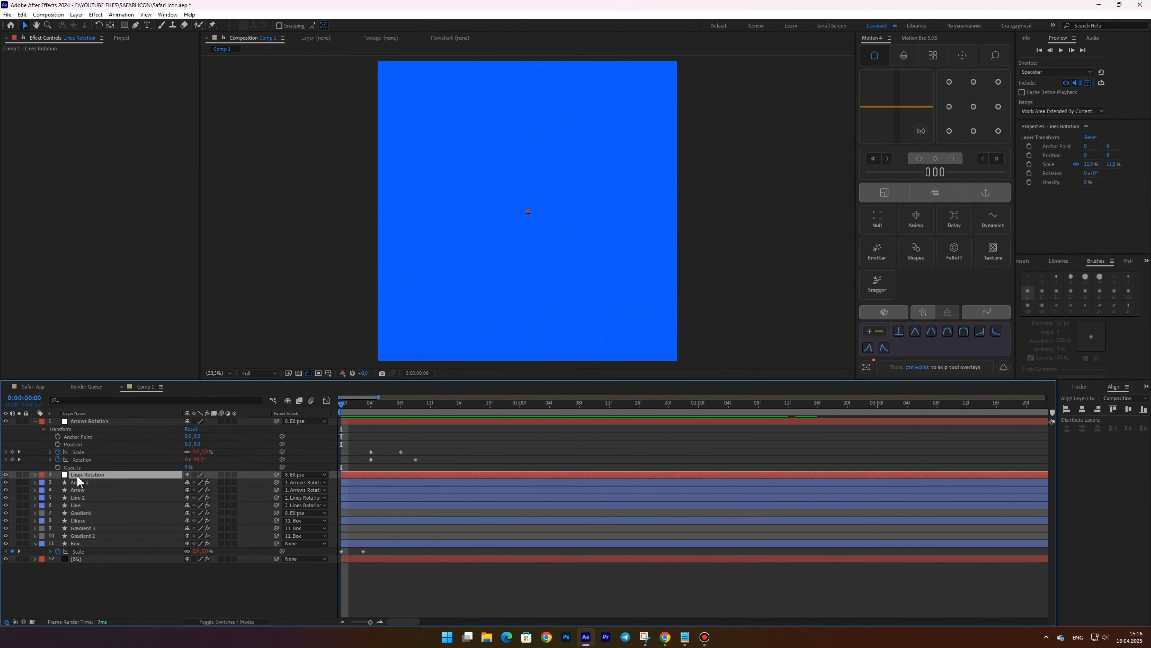
pyautogui.press('r')
pyautogui.click(57, 482)
pyautogui.moveTo(364, 410); pyautogui.dragTo(552, 403)
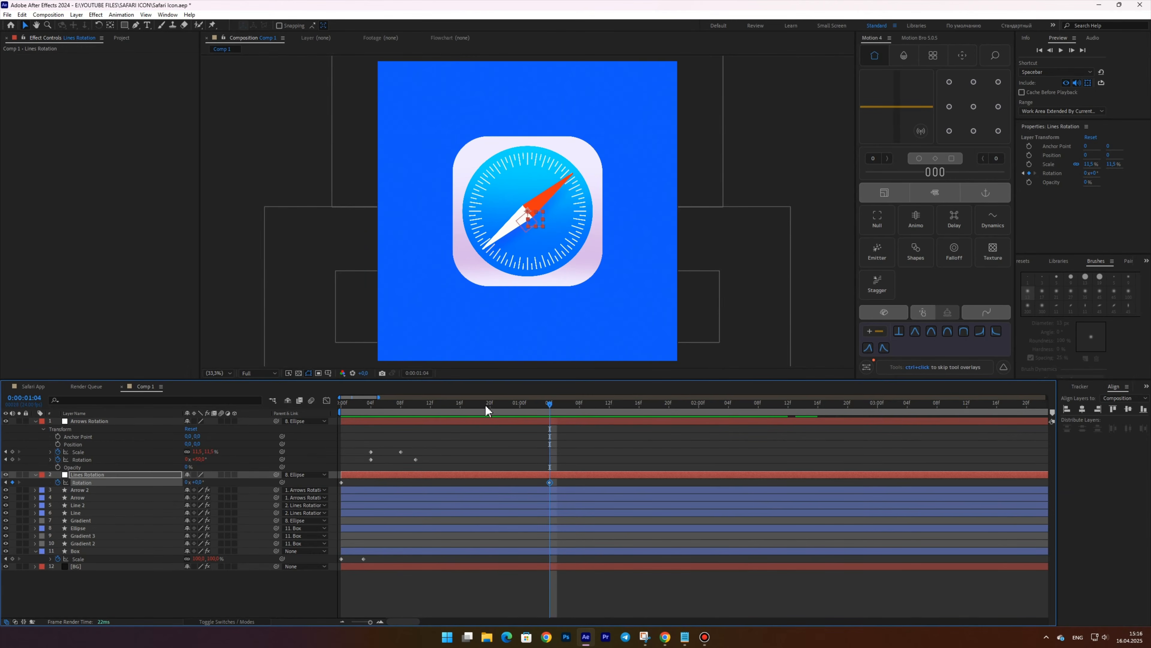
# Step: Set the Lines Rotation null's rotation to -54° at the frame 0 keyframe
pyautogui.moveTo(386, 405); pyautogui.dragTo(333, 405)
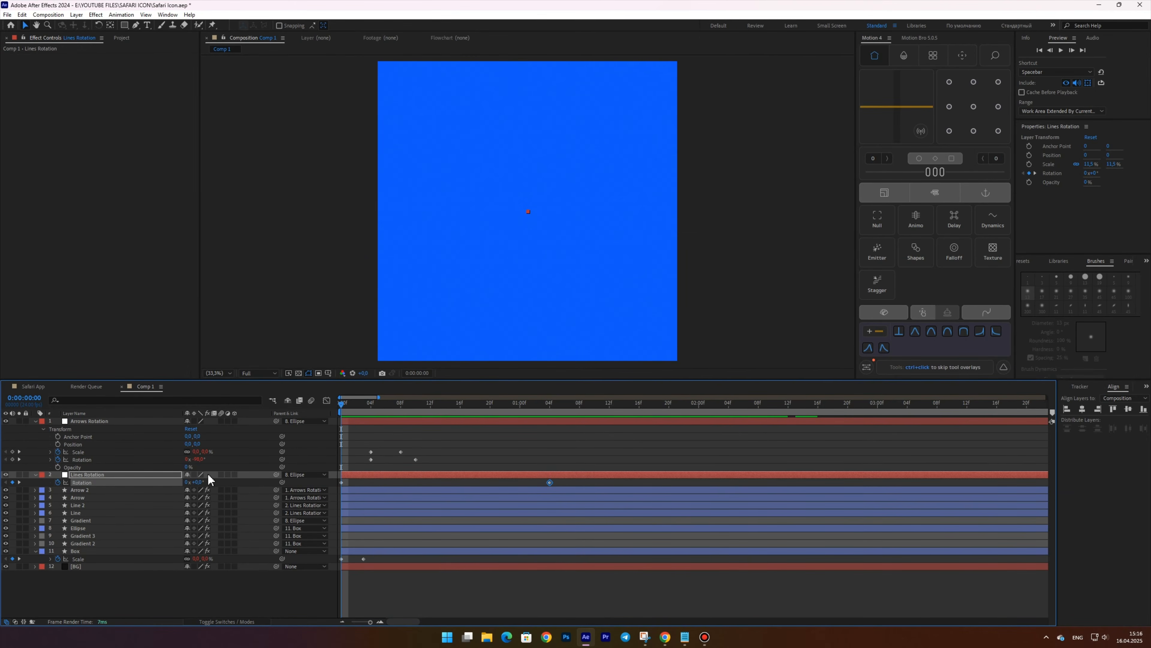
pyautogui.click(197, 482)
pyautogui.write('-54')
pyautogui.press('Return')
pyautogui.click(283, 606)
# Step: Easy-ease the Lines Rotation null's rotation keyframes, reshape the speed graph to start fast and settle slowly, and preview the animation
pyautogui.moveTo(560, 481); pyautogui.dragTo(308, 490)
pyautogui.press('F9')
pyautogui.click(327, 400)
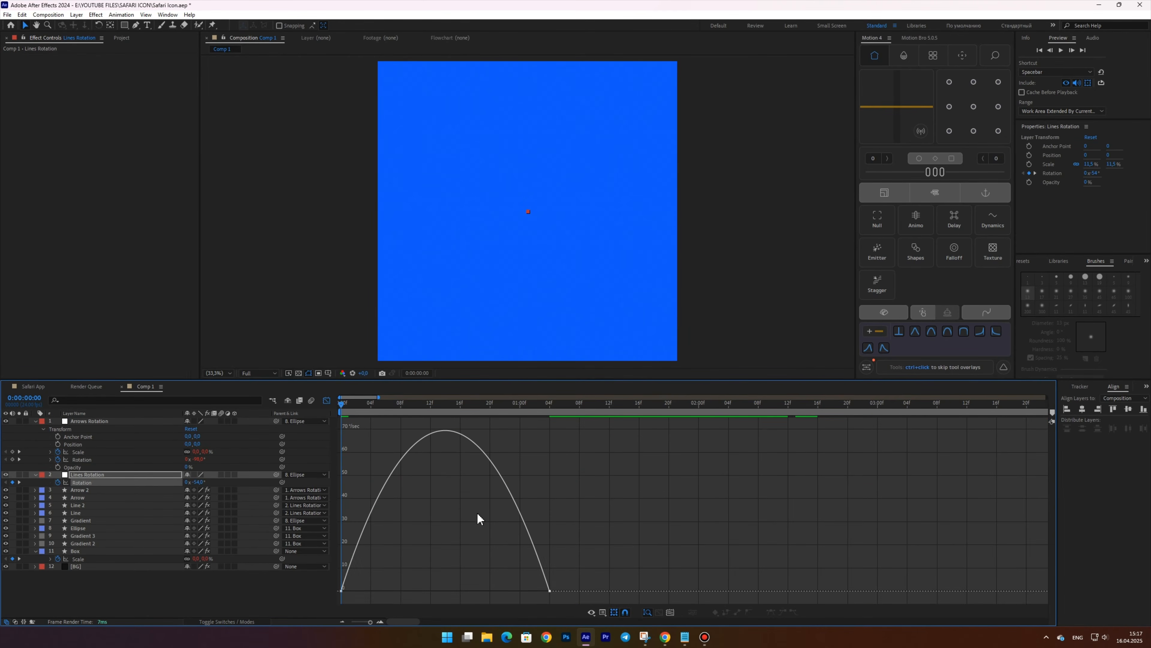
pyautogui.moveTo(635, 546); pyautogui.dragTo(284, 605)
pyautogui.moveTo(516, 588); pyautogui.dragTo(445, 587)
pyautogui.moveTo(375, 587); pyautogui.dragTo(341, 588)
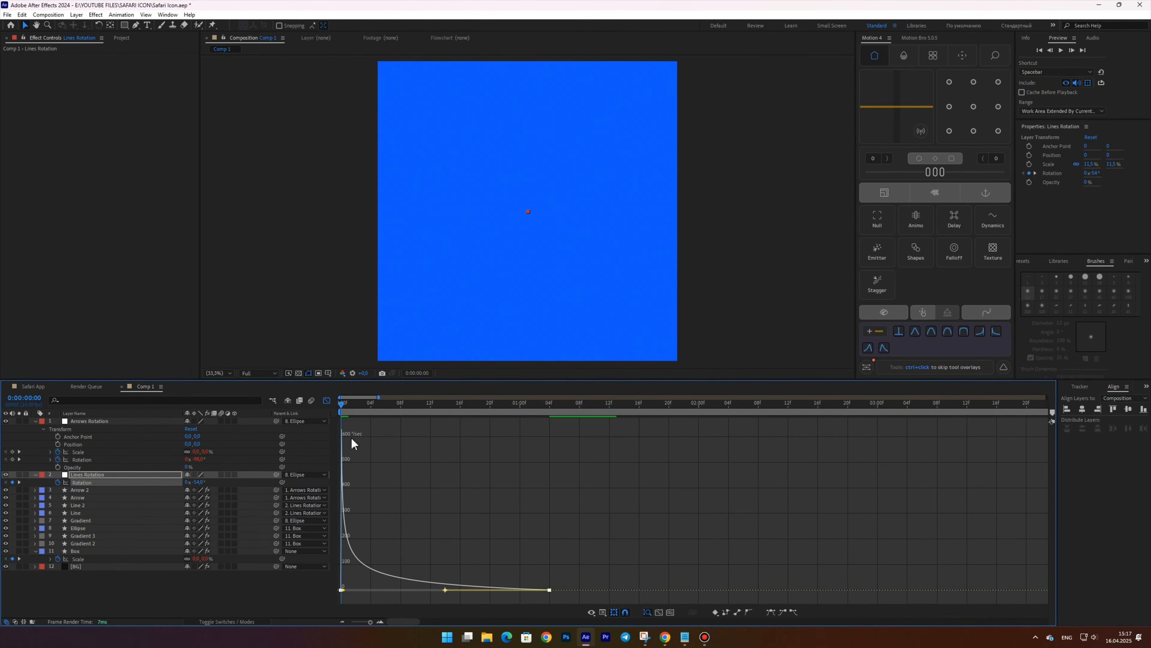
pyautogui.click(327, 400)
pyautogui.click(444, 466)
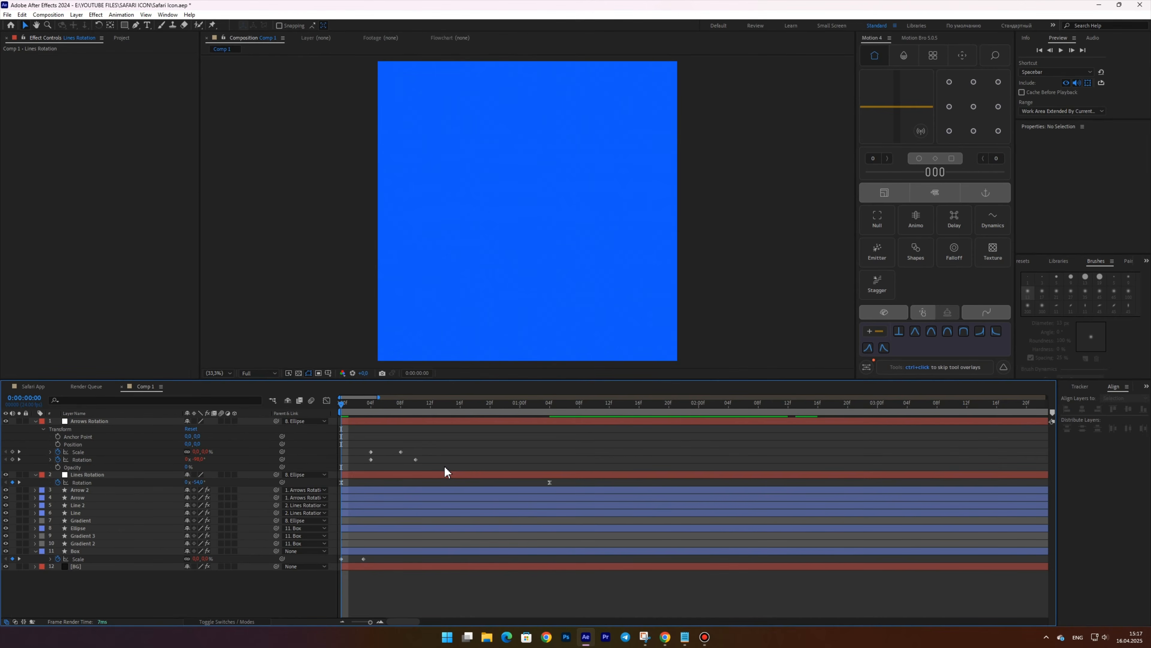
pyautogui.press('space')
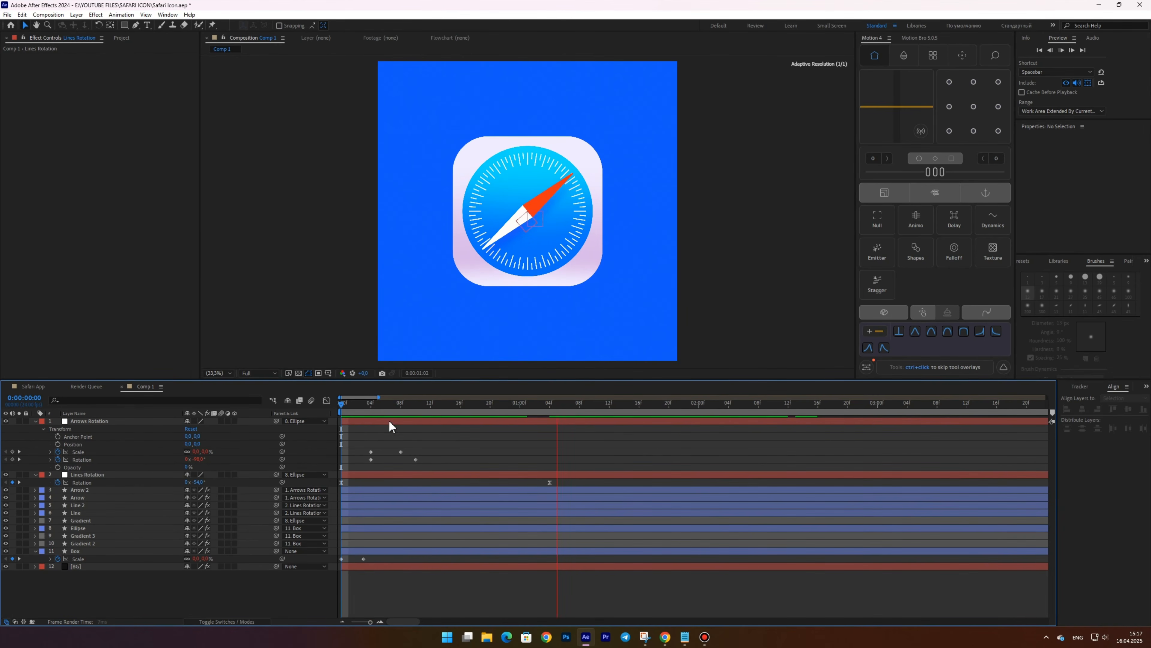
pyautogui.press('space')
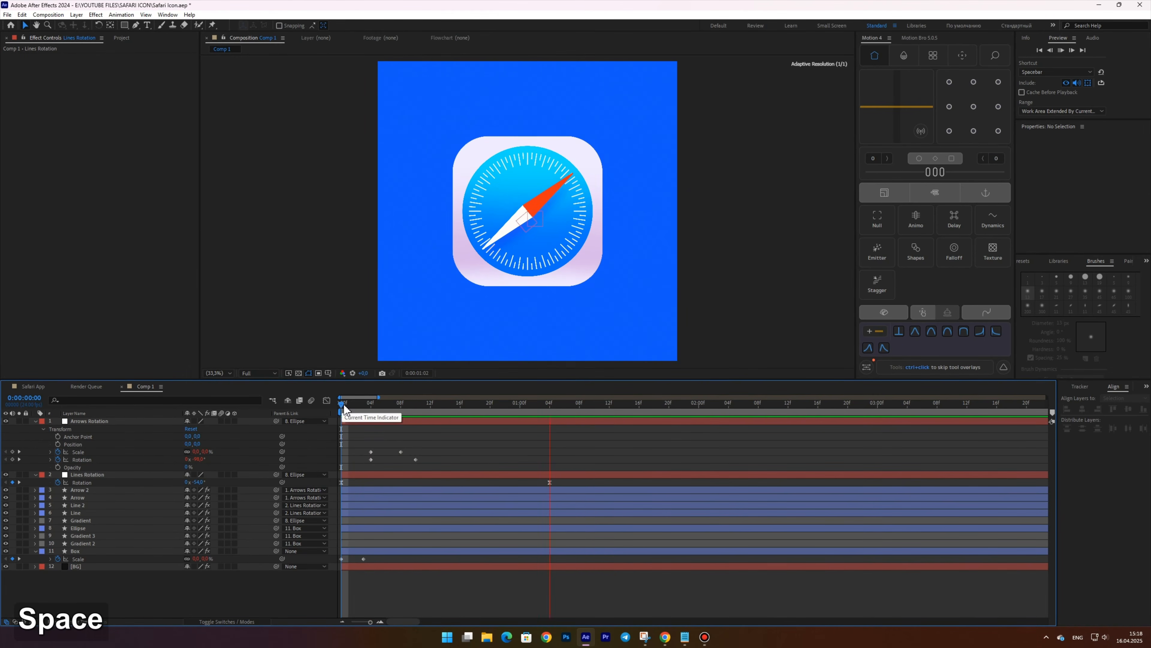
# Step: Add position keyframes to the Gradient layer at frames 1 and 14, moving it up to about Y -127.4 at frame 1
pyautogui.moveTo(344, 404)
pyautogui.mouseDown()
pyautogui.moveTo(572, 401)
pyautogui.moveTo(350, 411)
pyautogui.mouseUp()
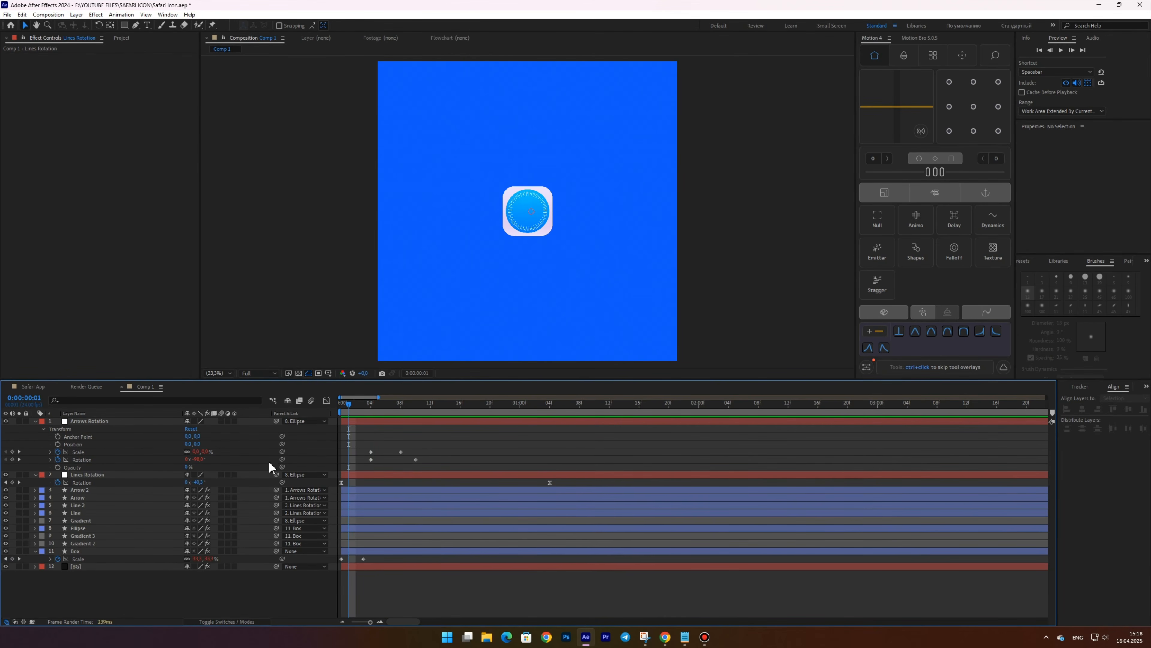
pyautogui.click(82, 521)
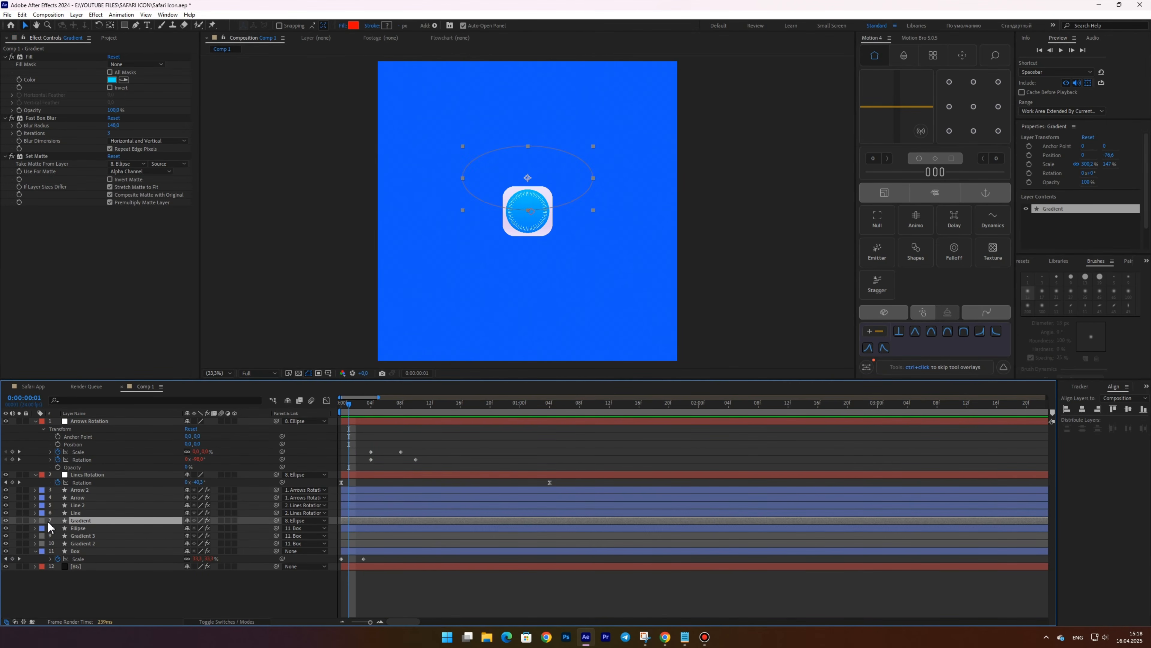
pyautogui.press('p')
pyautogui.click(58, 528)
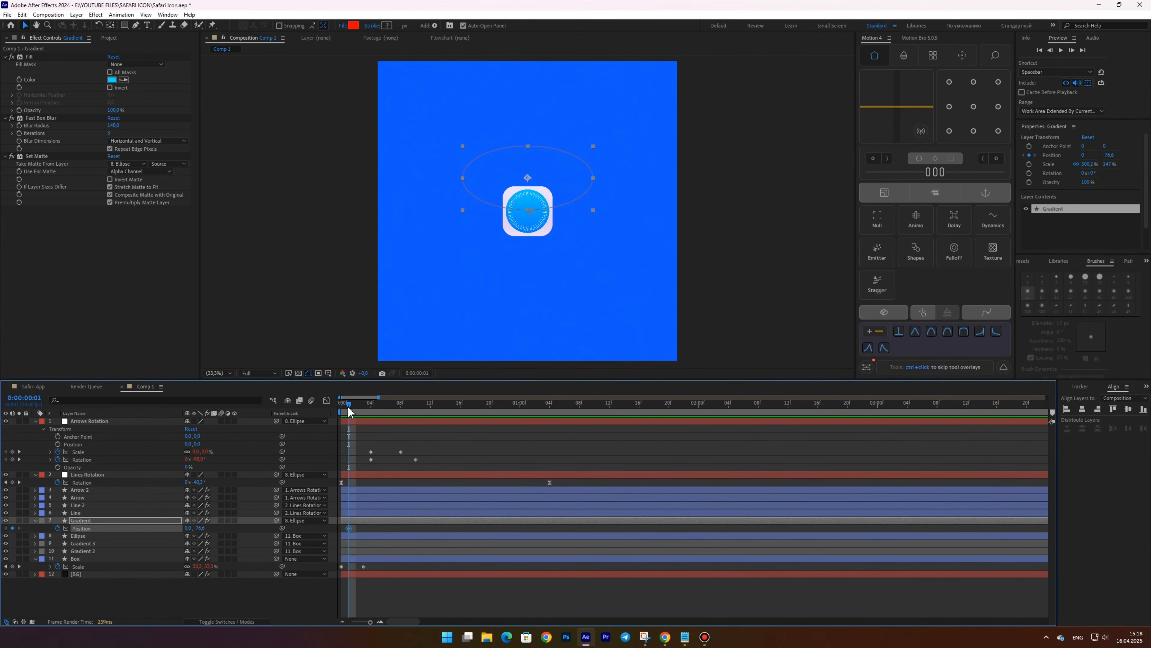
pyautogui.moveTo(349, 406); pyautogui.dragTo(445, 405)
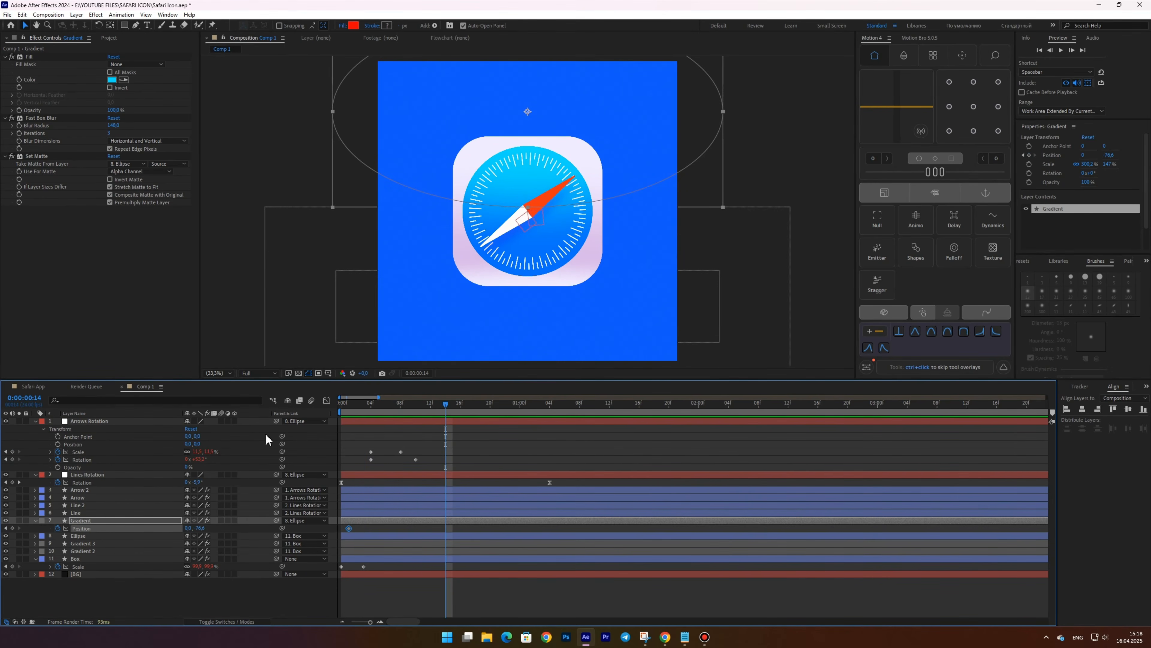
pyautogui.moveTo(383, 406); pyautogui.dragTo(356, 406)
pyautogui.moveTo(543, 190); pyautogui.dragTo(544, 174)
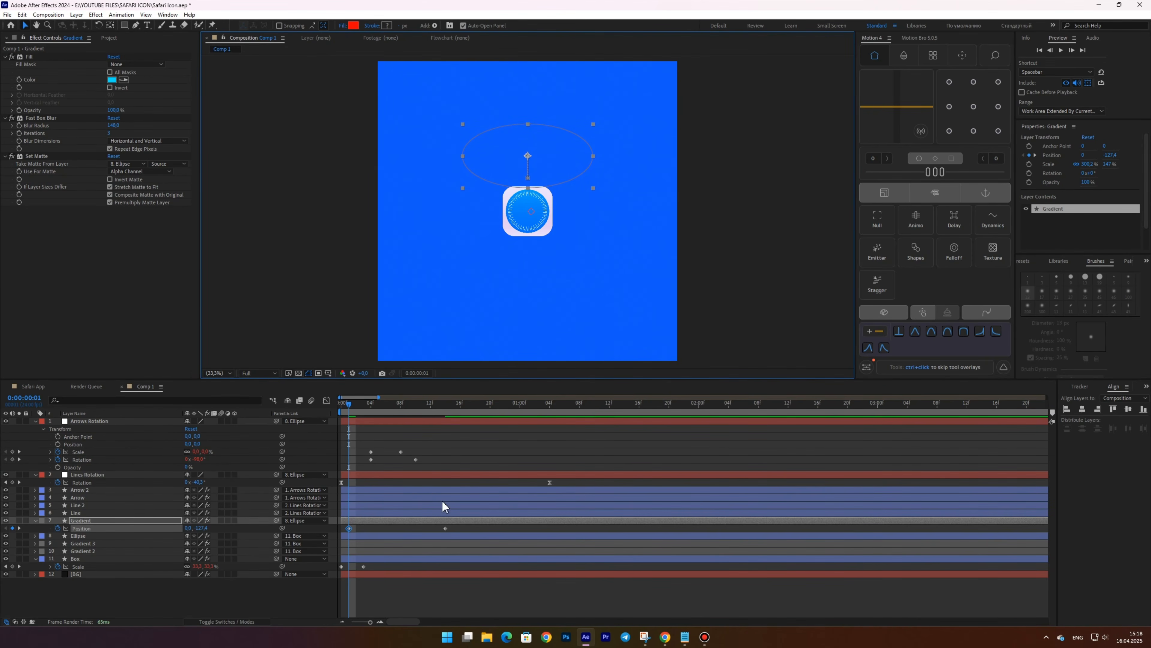
# Step: Easy-ease the Gradient layer's position keyframes, shift the speed peak to the start in the graph, and preview the animation
pyautogui.moveTo(457, 526); pyautogui.dragTo(340, 531)
pyautogui.press('F9')
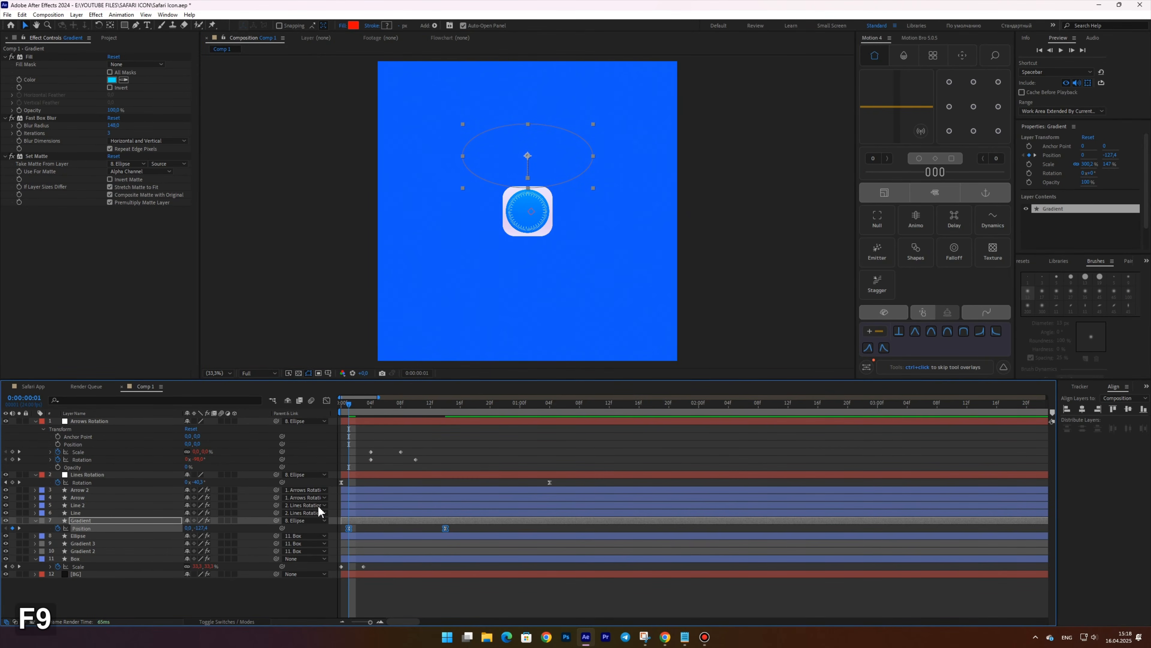
pyautogui.click(326, 401)
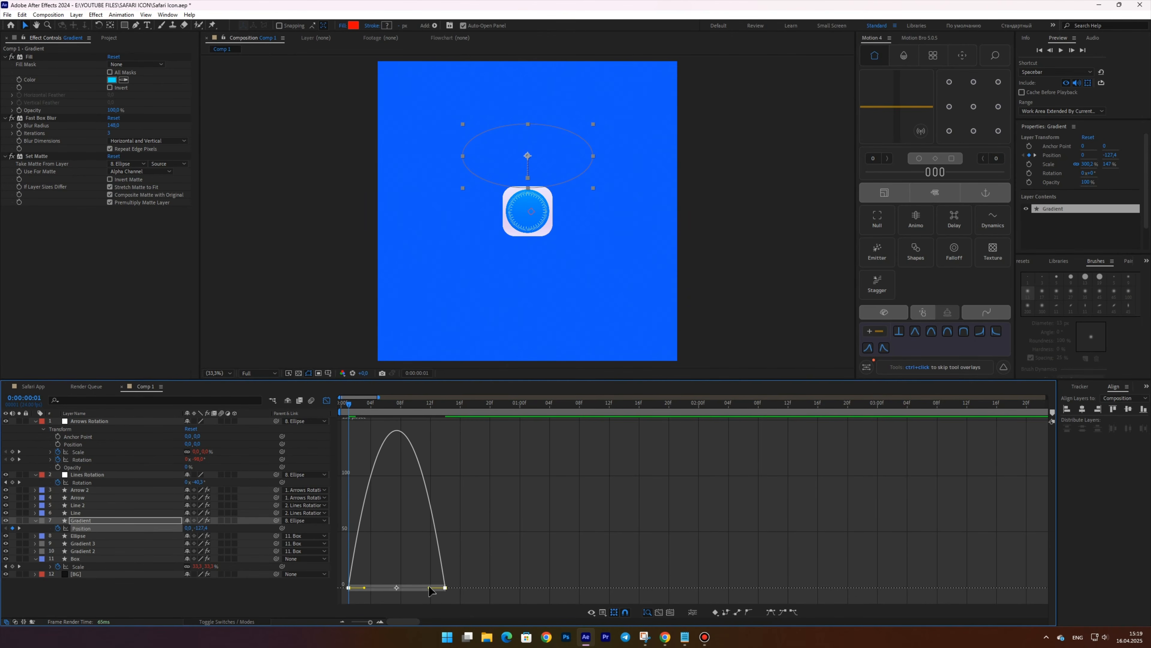
pyautogui.moveTo(397, 588); pyautogui.dragTo(349, 594)
pyautogui.hotkey('shift', 'F3')
pyautogui.press('Home')
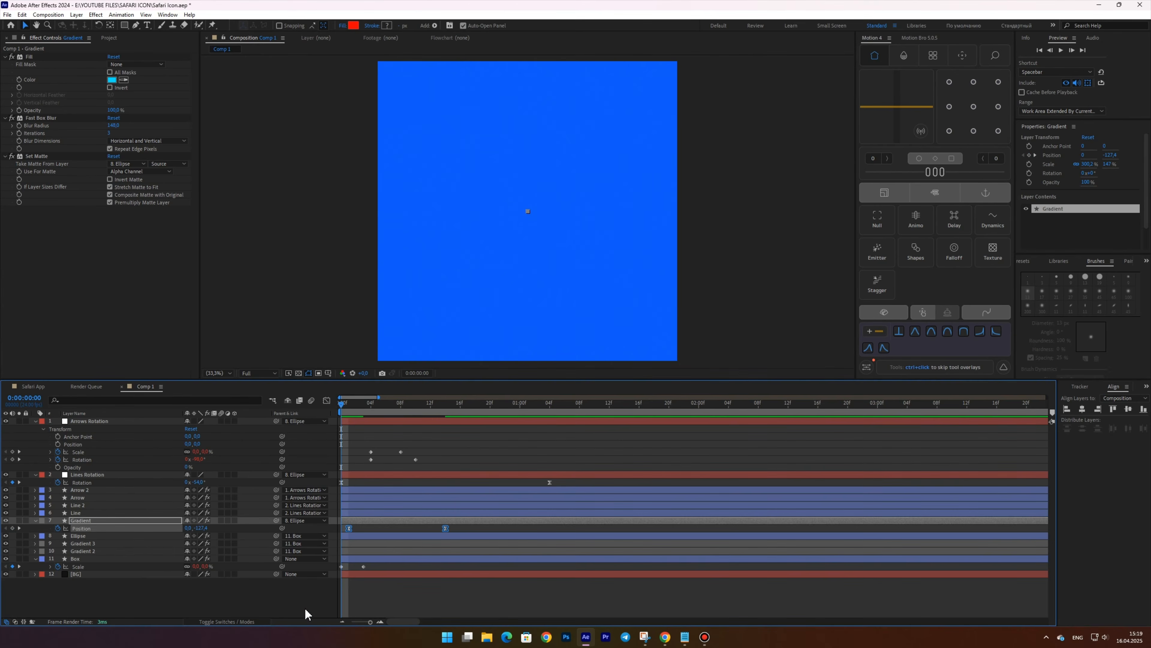
pyautogui.click(304, 607)
pyautogui.press('space')
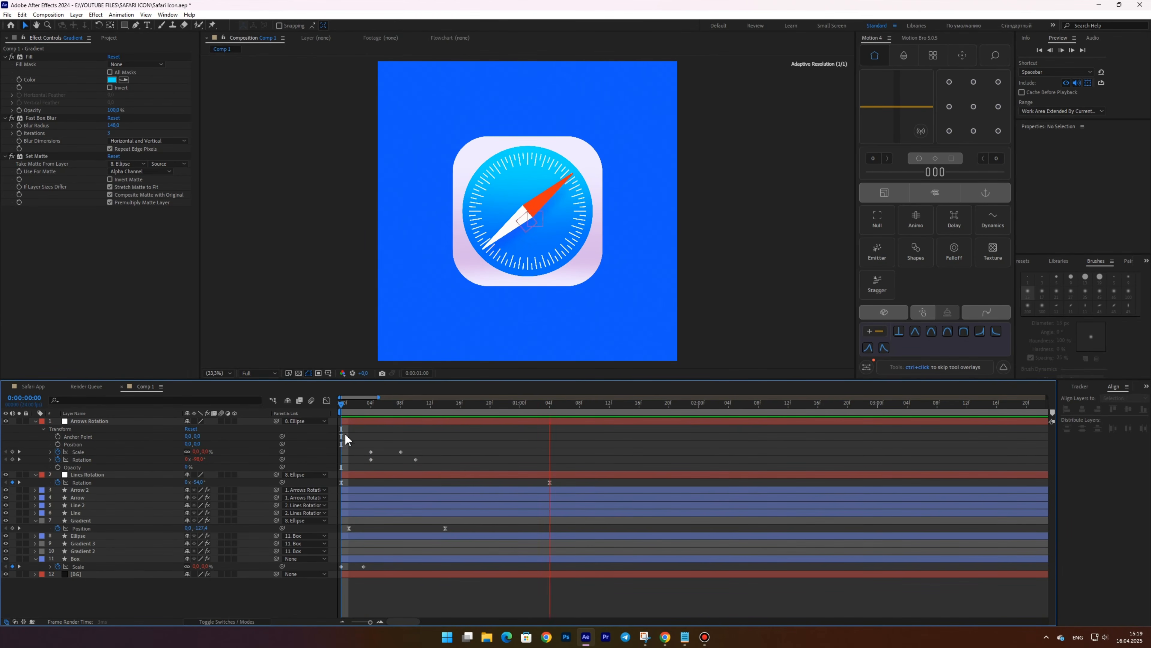
pyautogui.press('space')
pyautogui.press('space')
# Step: Add scale keyframes to the Ellipse layer at frames 1 and 6
pyautogui.moveTo(342, 412); pyautogui.dragTo(445, 411)
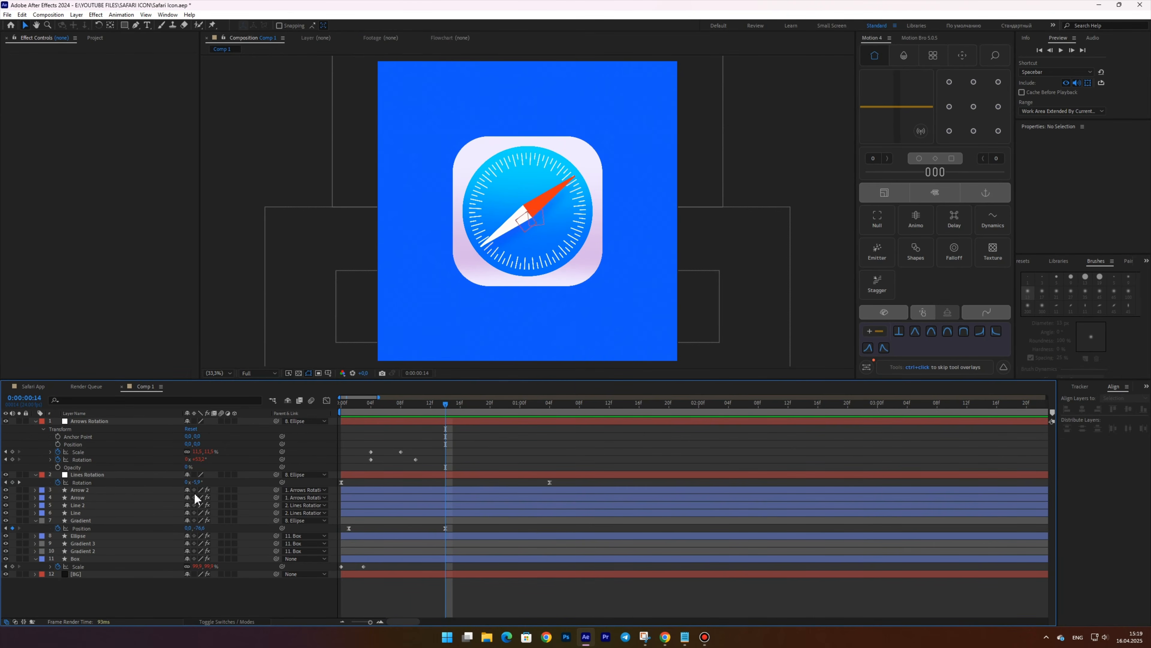
pyautogui.click(81, 536)
pyautogui.press('s')
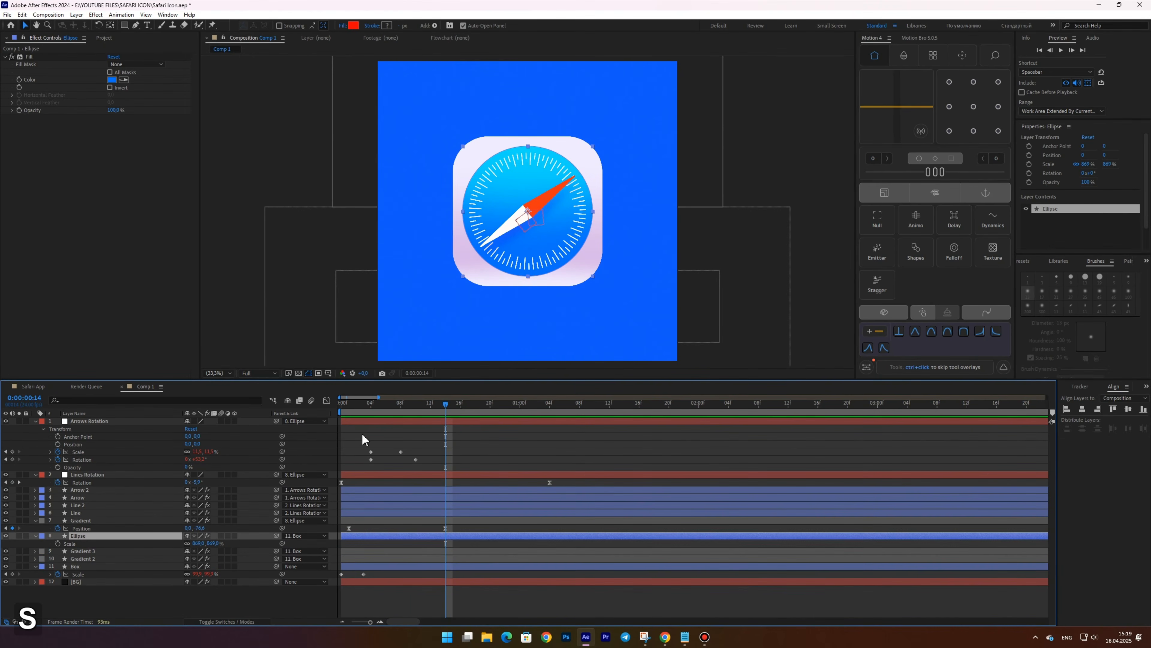
pyautogui.click(348, 408)
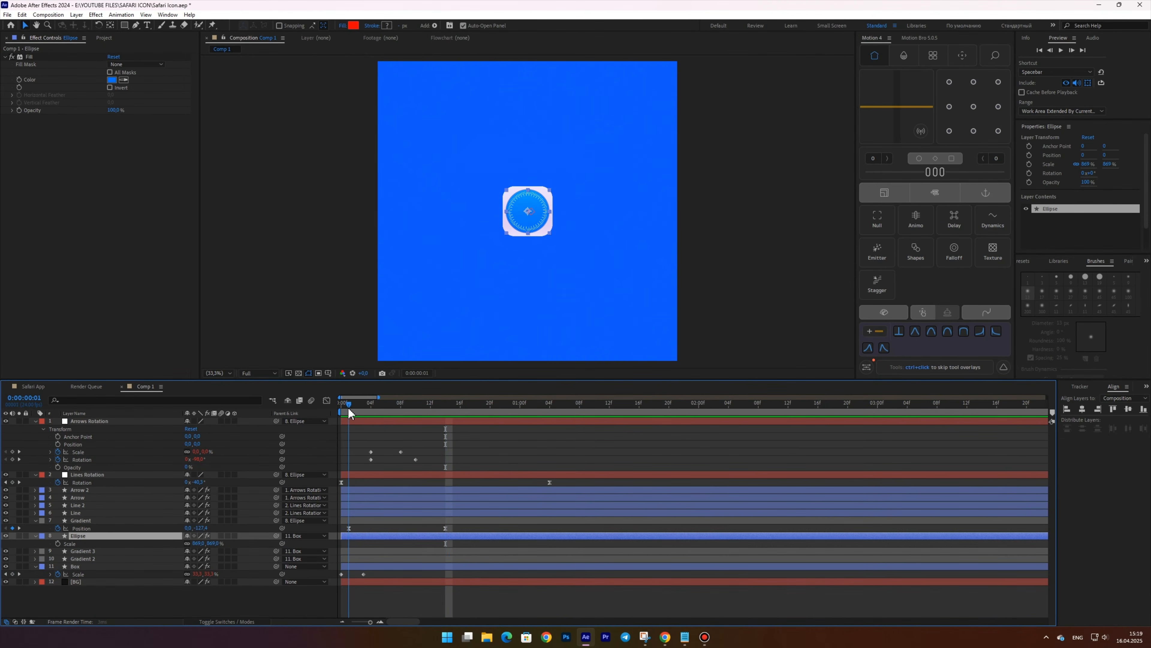
pyautogui.click(58, 543)
pyautogui.press('pagedown')
pyautogui.press('pagedown')
pyautogui.press('pagedown')
pyautogui.press('pagedown')
pyautogui.press('pagedown')
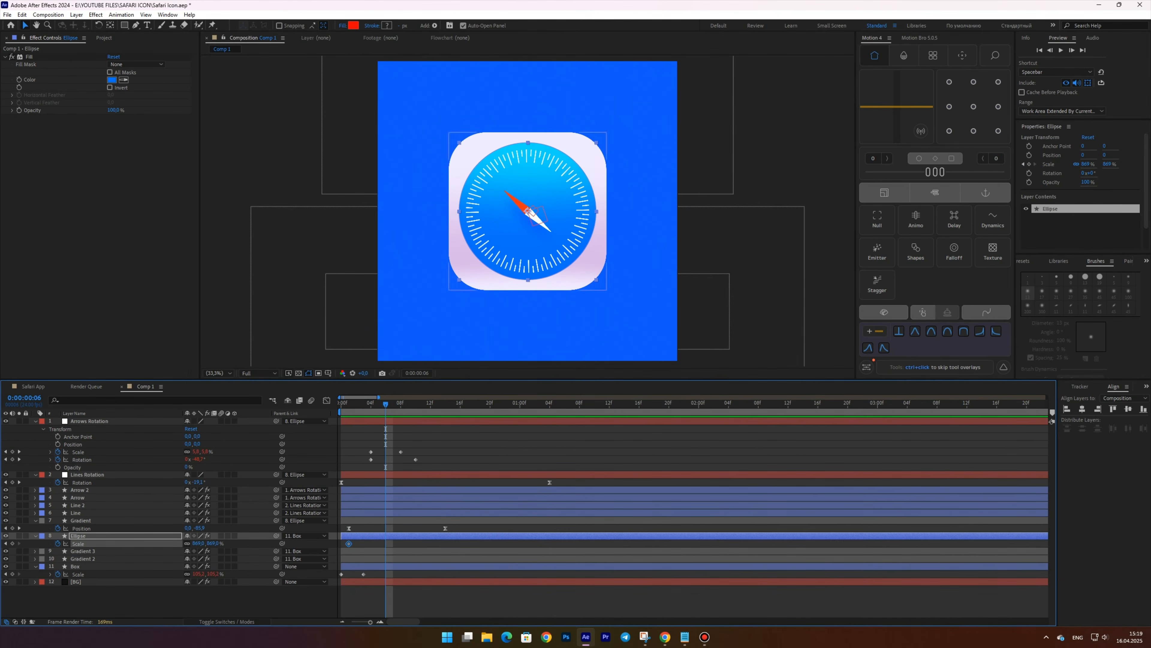
# Step: Set the Ellipse layer's scale to 0% at the frame 1 keyframe
pyautogui.write('j')
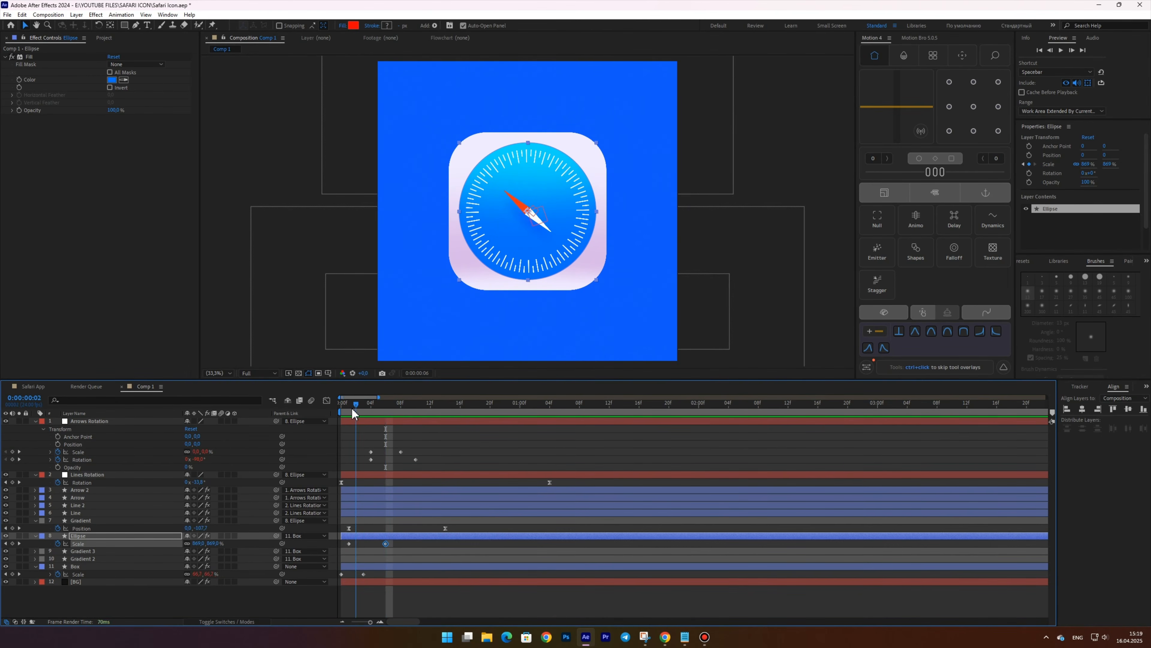
pyautogui.write('0')
pyautogui.press('Return')
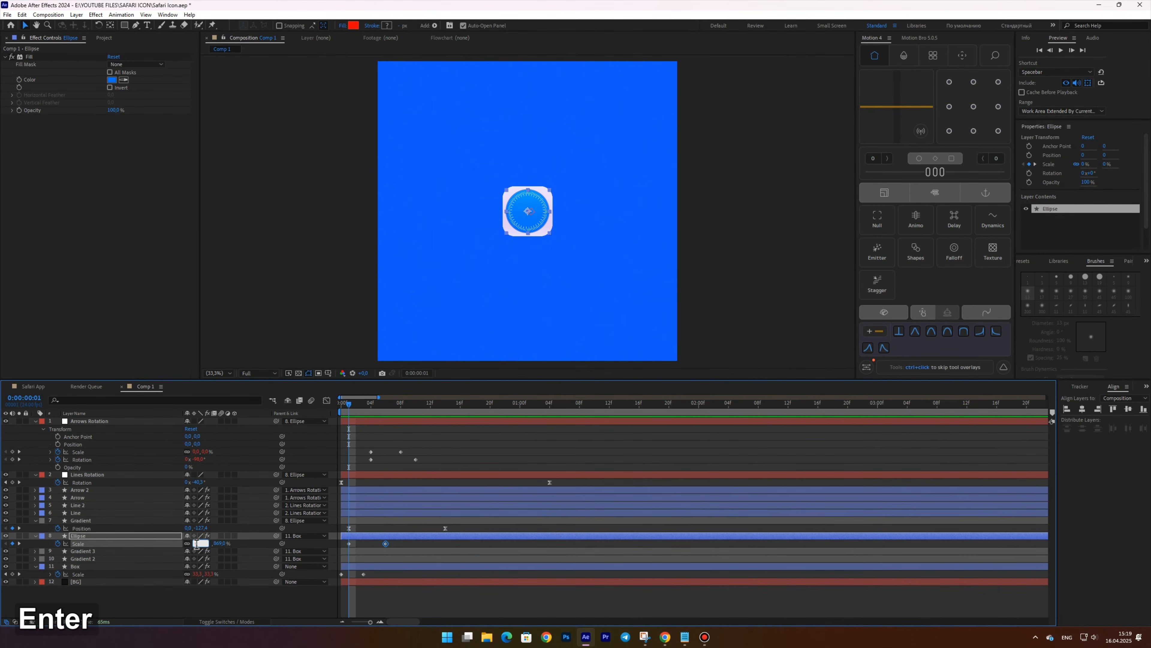
pyautogui.click(243, 601)
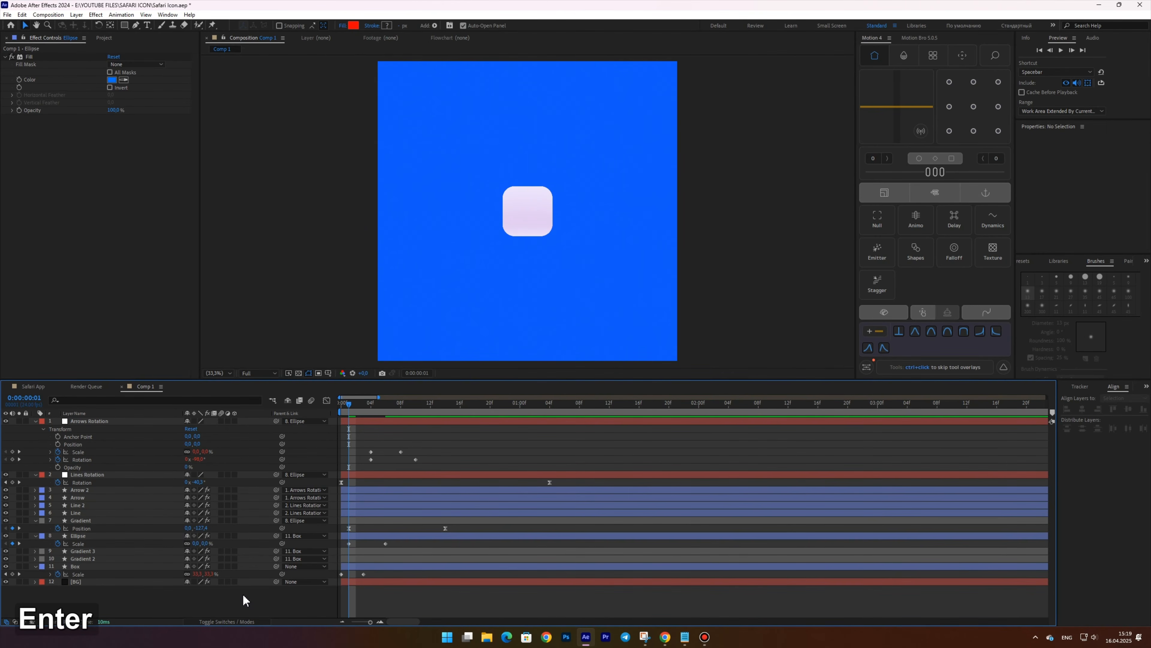
# Step: Paste the copied bounce expression onto the Ellipse layer's Scale property and hide the expression
pyautogui.keyDown('alt'); pyautogui.click(58, 543); pyautogui.keyUp('alt')
pyautogui.hotkey('ctrl', 'v')
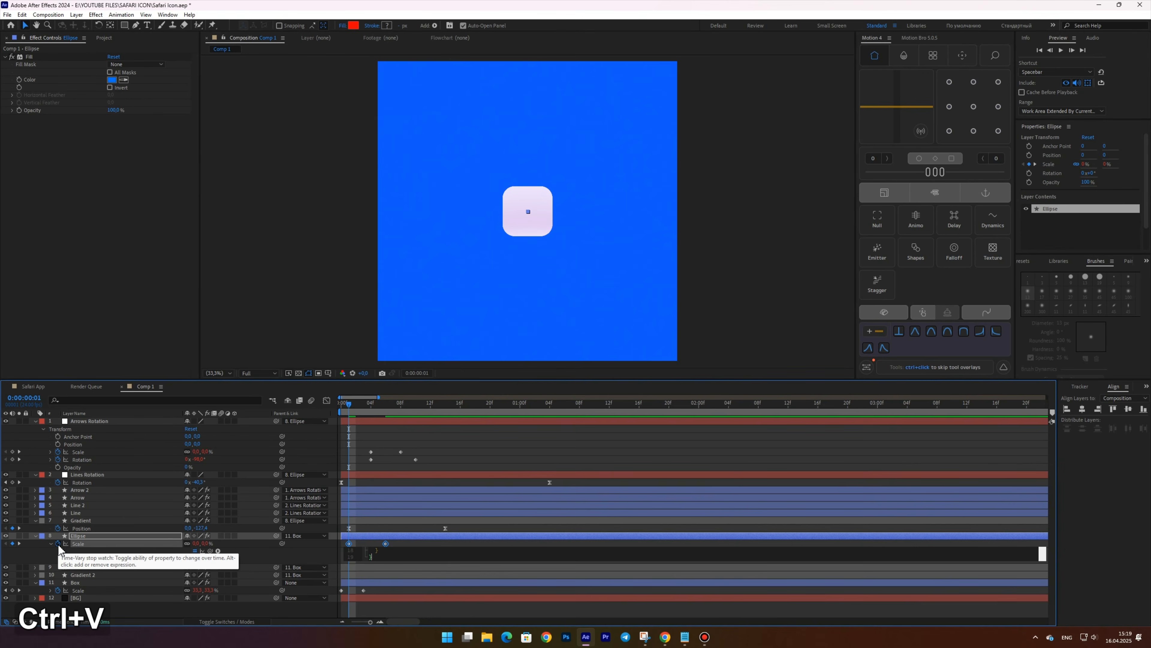
pyautogui.click(272, 554)
pyautogui.click(50, 546)
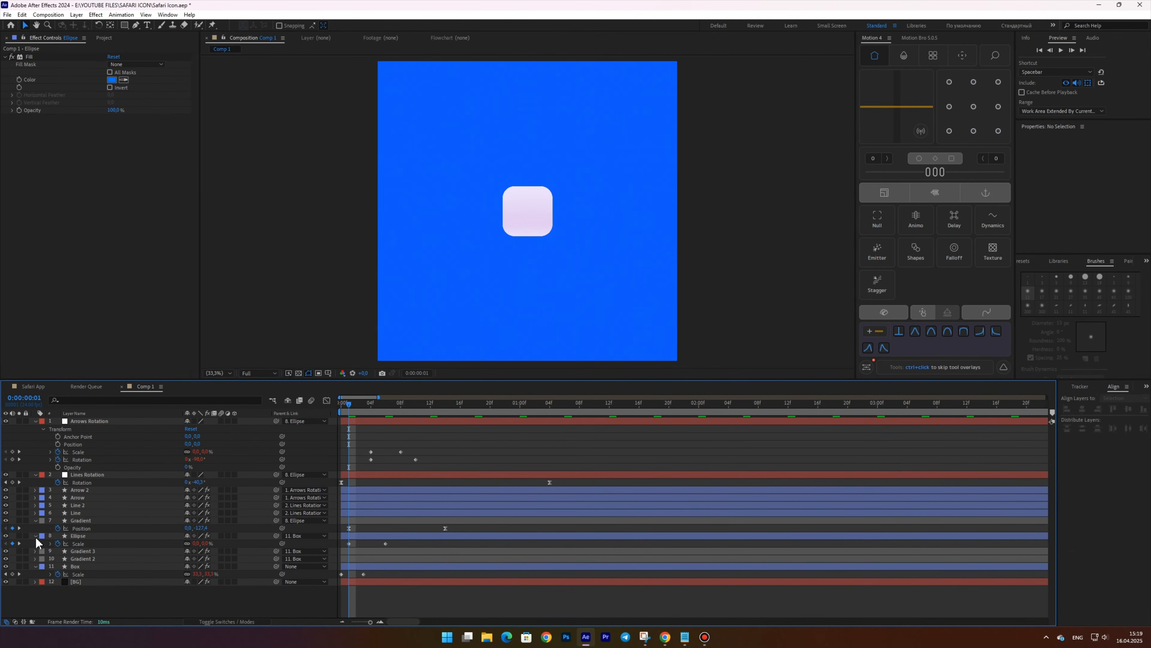
# Step: Collapse the properties of the Ellipse, Gradient, Lines Rotation and Arrows Rotation layers, and preview the animation from frame 0
pyautogui.click(36, 535)
pyautogui.click(35, 520)
pyautogui.click(35, 474)
pyautogui.click(35, 421)
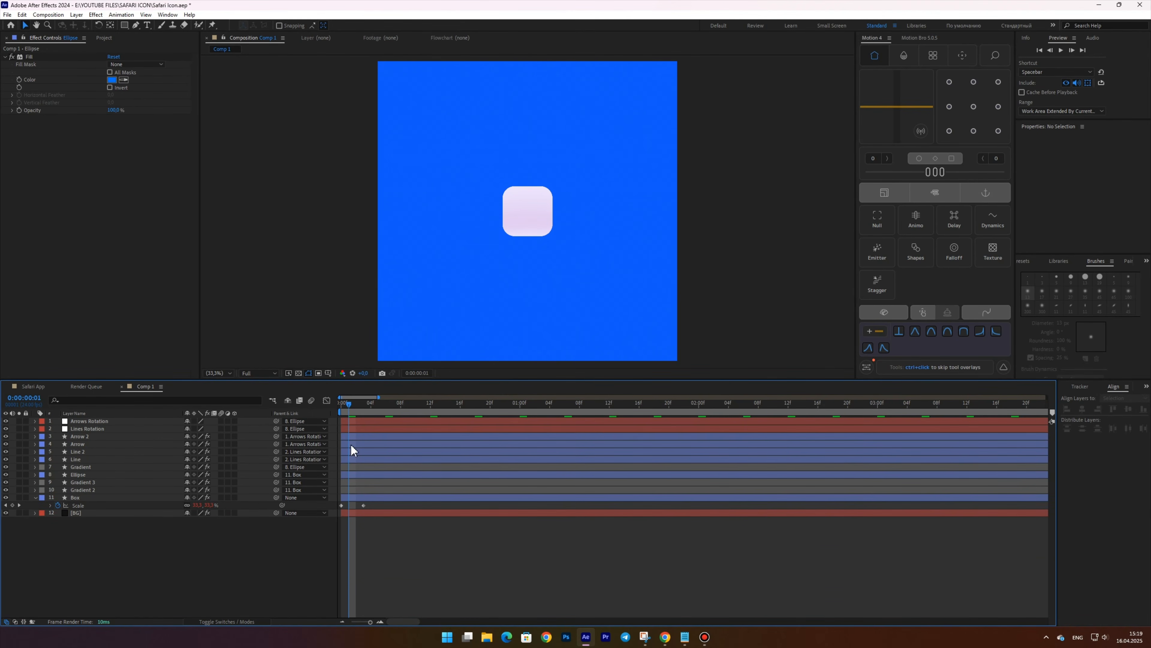
pyautogui.click(343, 402)
pyautogui.press('space')
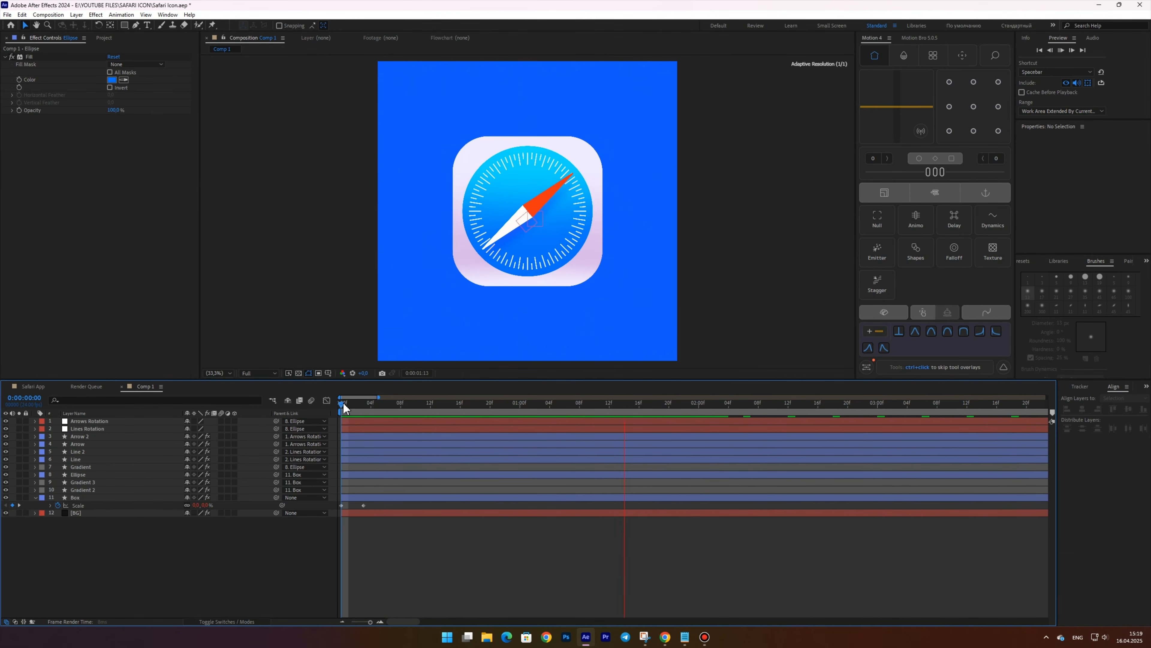
pyautogui.press('space')
pyautogui.press('space')
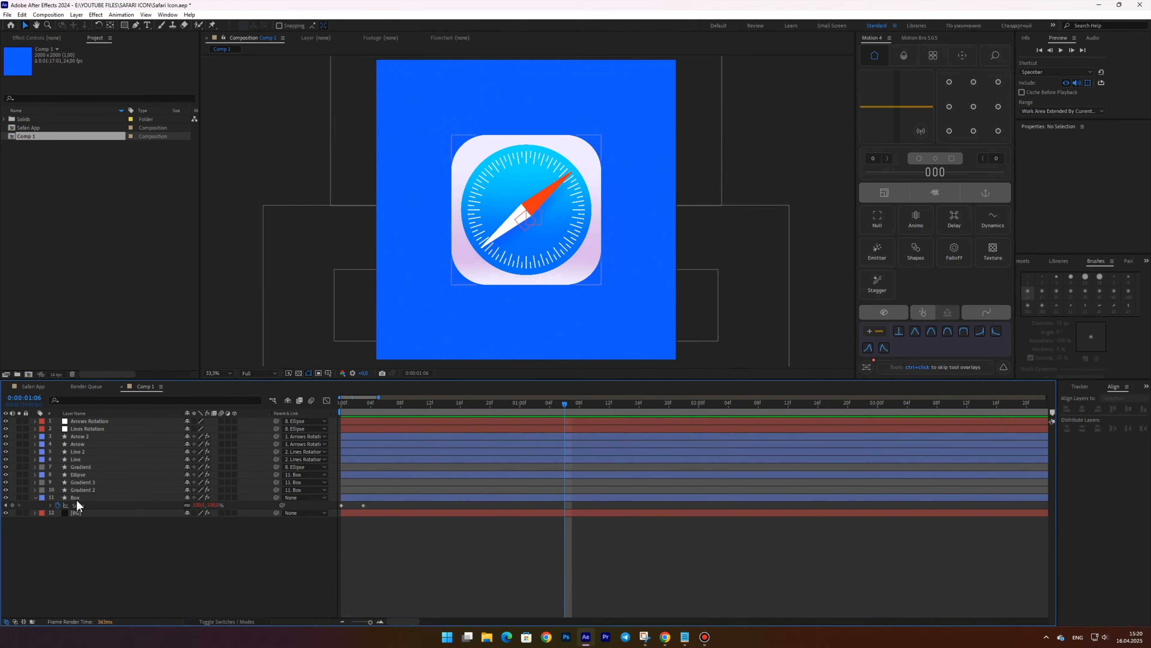
# Step: Collapse the Box layer's properties and add a Drop Shadow effect to the layer
pyautogui.click(34, 497)
pyautogui.click(77, 497)
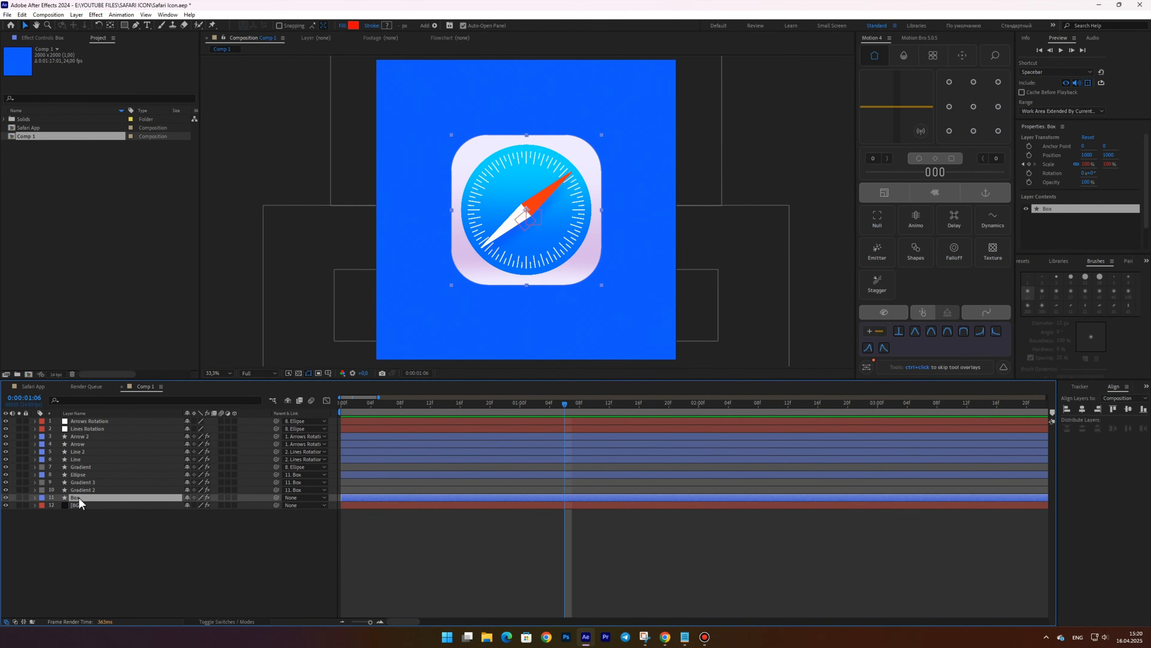
pyautogui.hotkey('ctrl', 'space')
pyautogui.write('drop')
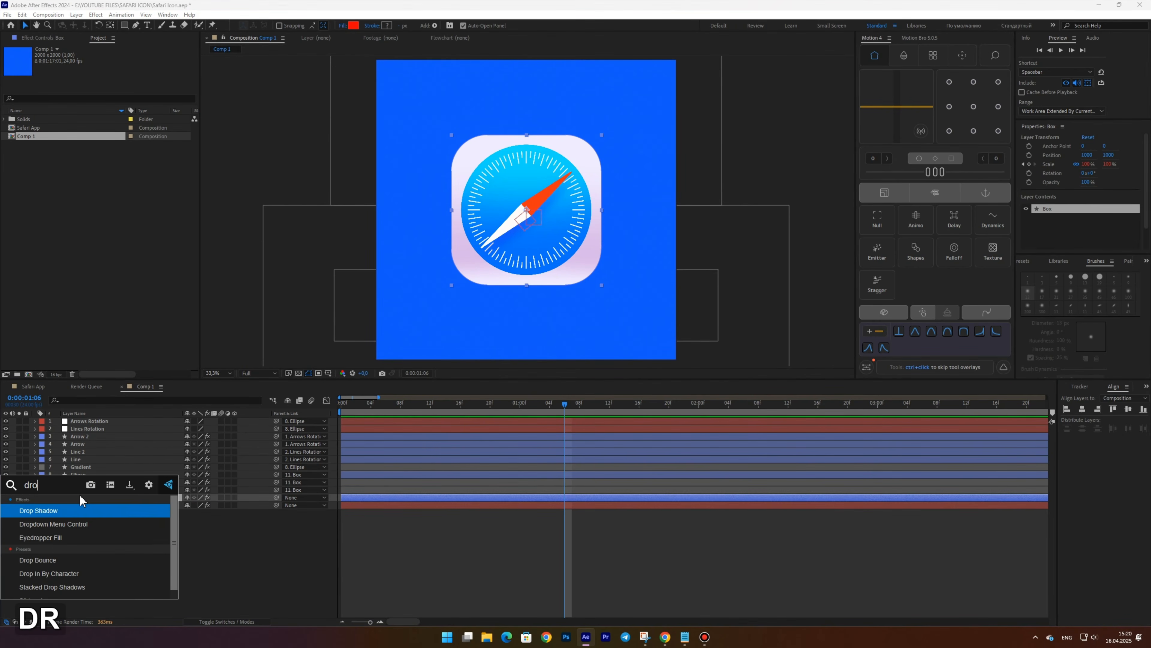
pyautogui.click(63, 508)
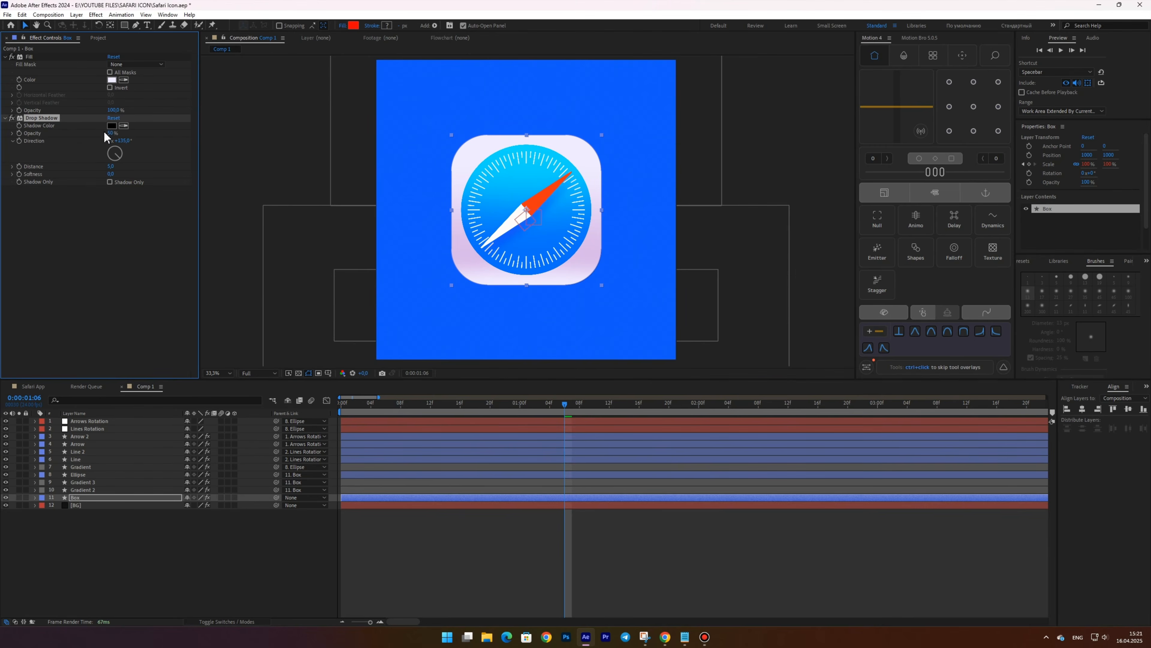
# Step: Change the Box drop shadow's color to a dark purple
pyautogui.click(112, 125)
pyautogui.click(573, 452)
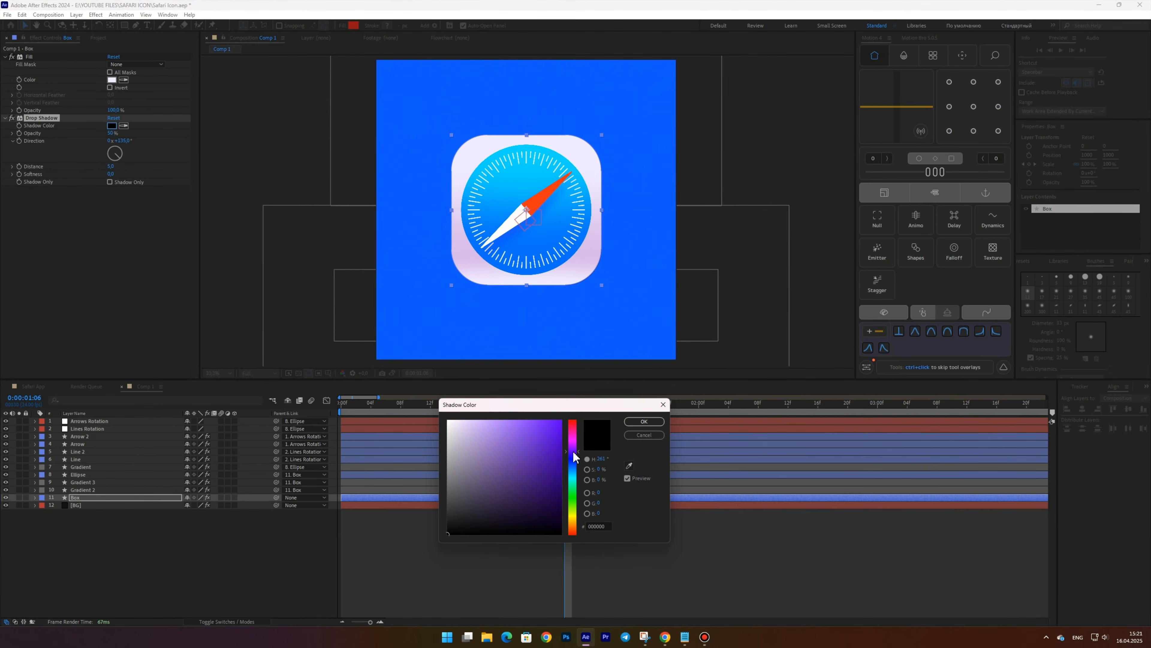
pyautogui.moveTo(548, 466); pyautogui.dragTo(579, 485)
pyautogui.press('Return')
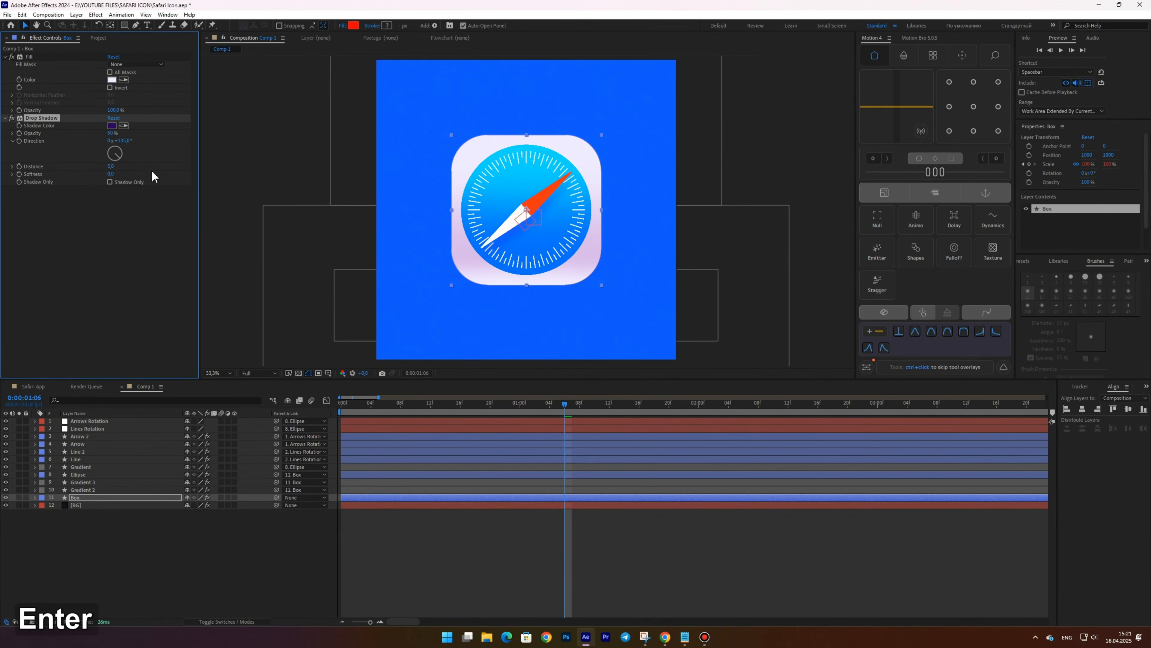
# Step: Set the Box drop shadow's direction to 180° and its opacity to 35%
pyautogui.click(119, 141)
pyautogui.write('180')
pyautogui.press('Return')
pyautogui.write('35')
pyautogui.press('Return')
# Step: Set the Box drop shadow's distance to 220 and its softness to 550
pyautogui.click(114, 166)
pyautogui.write('2')
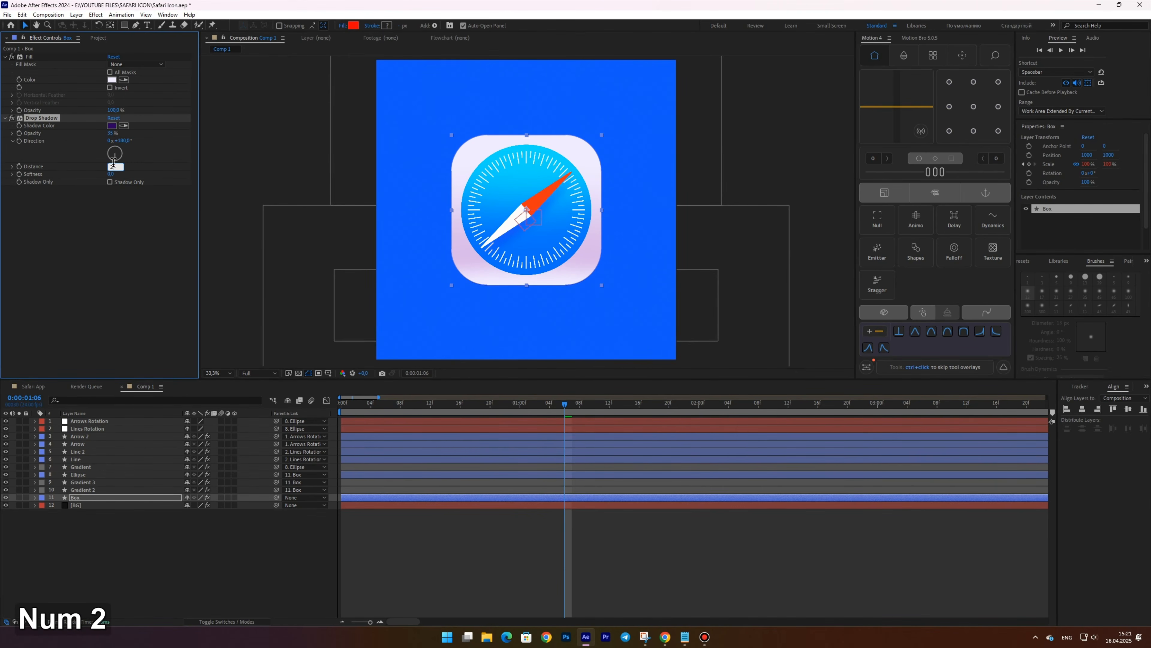
pyautogui.write('20')
pyautogui.press('Return')
pyautogui.click(114, 173)
pyautogui.write('550')
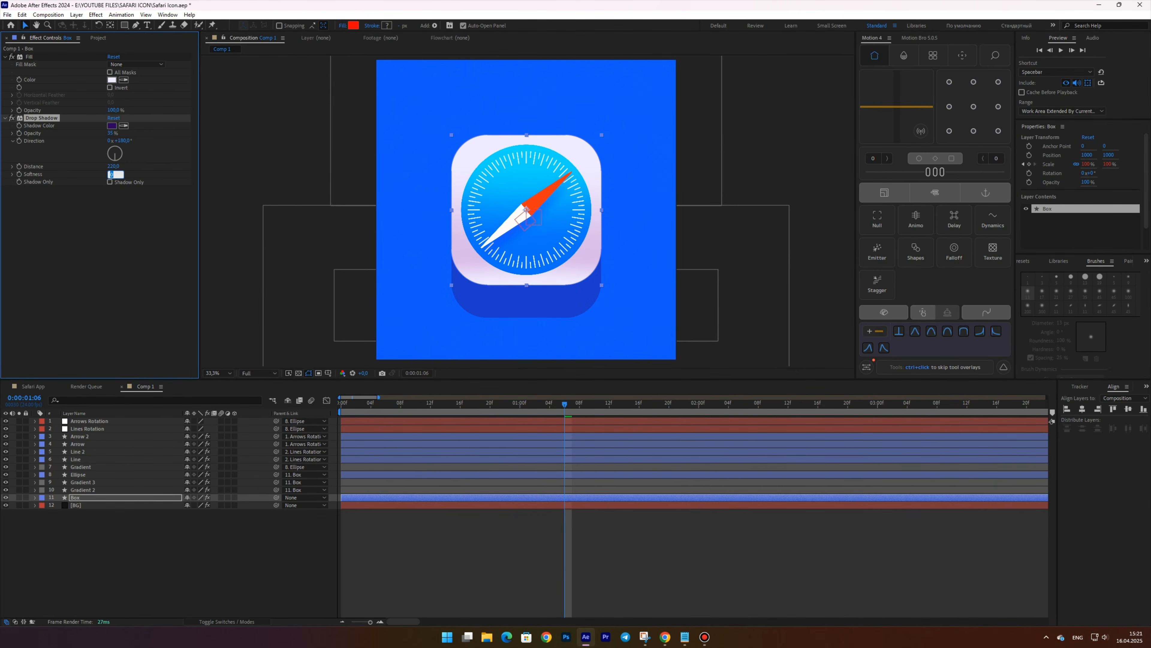
pyautogui.click(126, 224)
# Step: Increase the Box drop shadow's distance slightly, set its opacity to 30%, and preview the animation from frame 0
pyautogui.moveTo(113, 166)
pyautogui.mouseDown()
pyautogui.moveTo(146, 162)
pyautogui.moveTo(135, 162)
pyautogui.mouseUp()
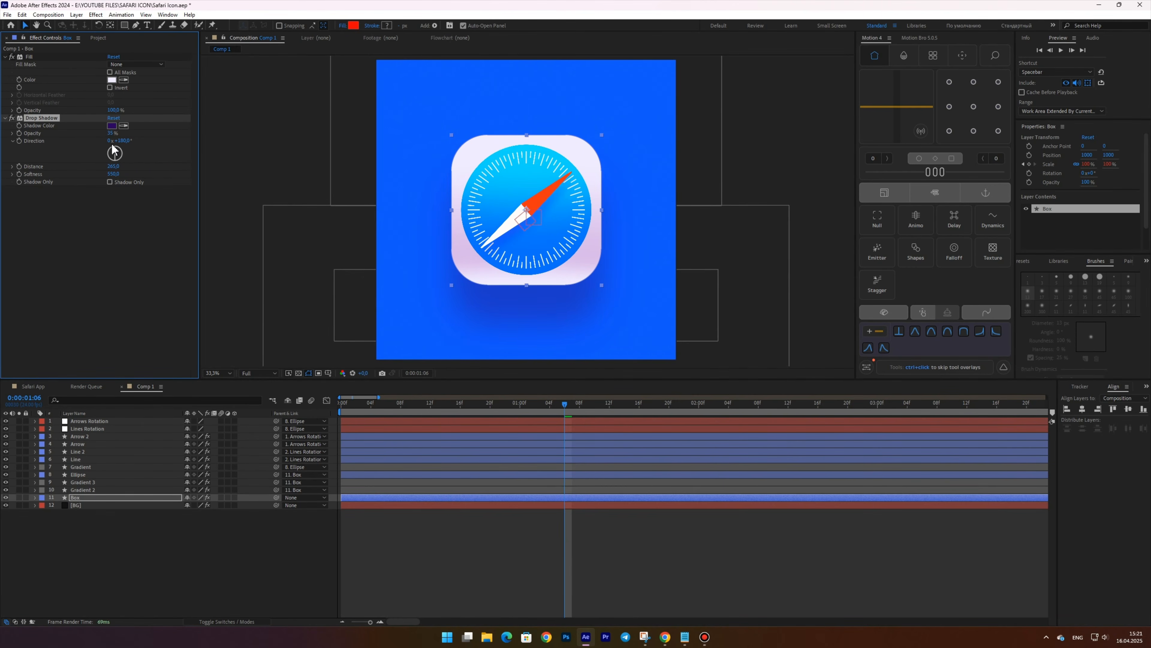
pyautogui.write('30')
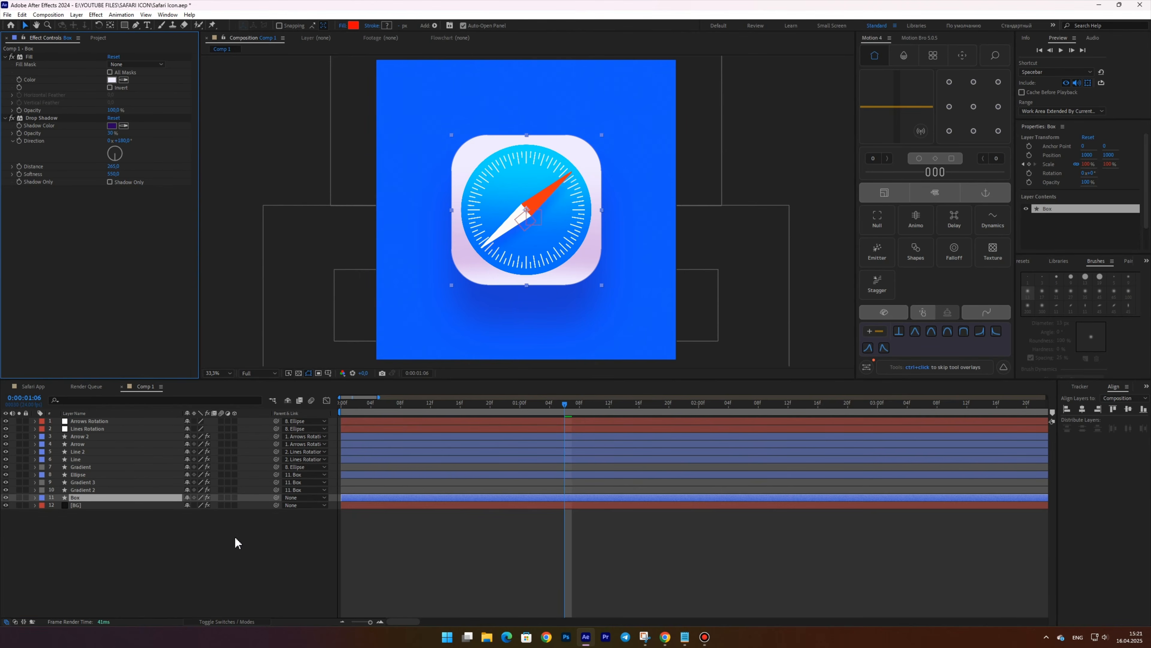
pyautogui.click(233, 536)
pyautogui.click(338, 404)
pyautogui.press('space')
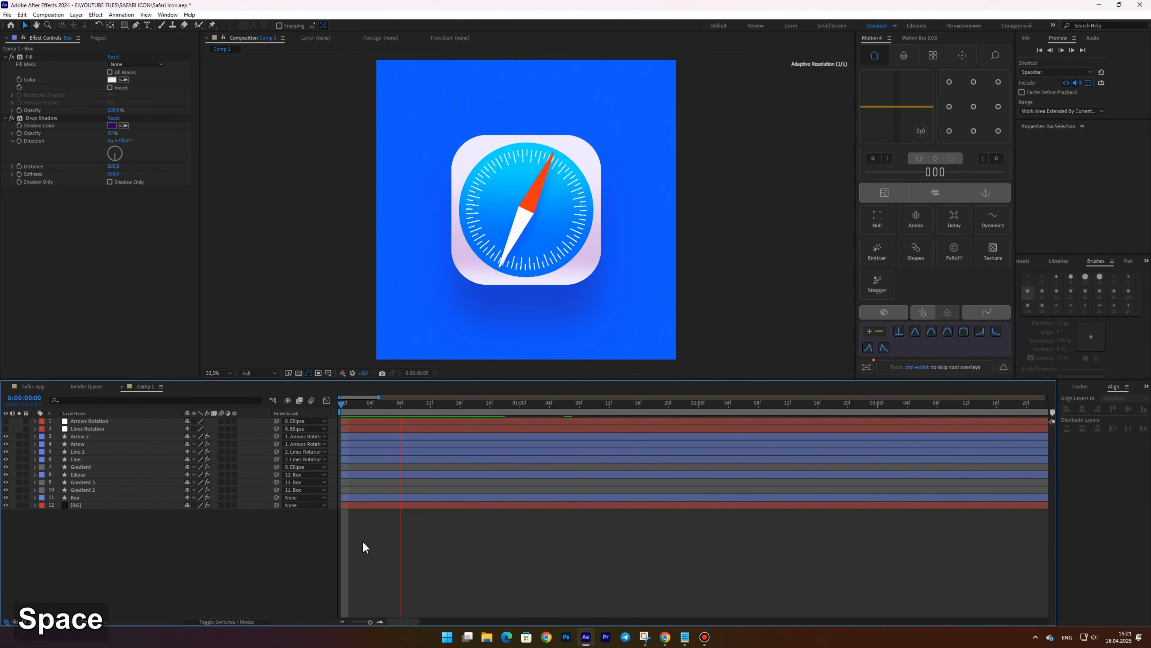